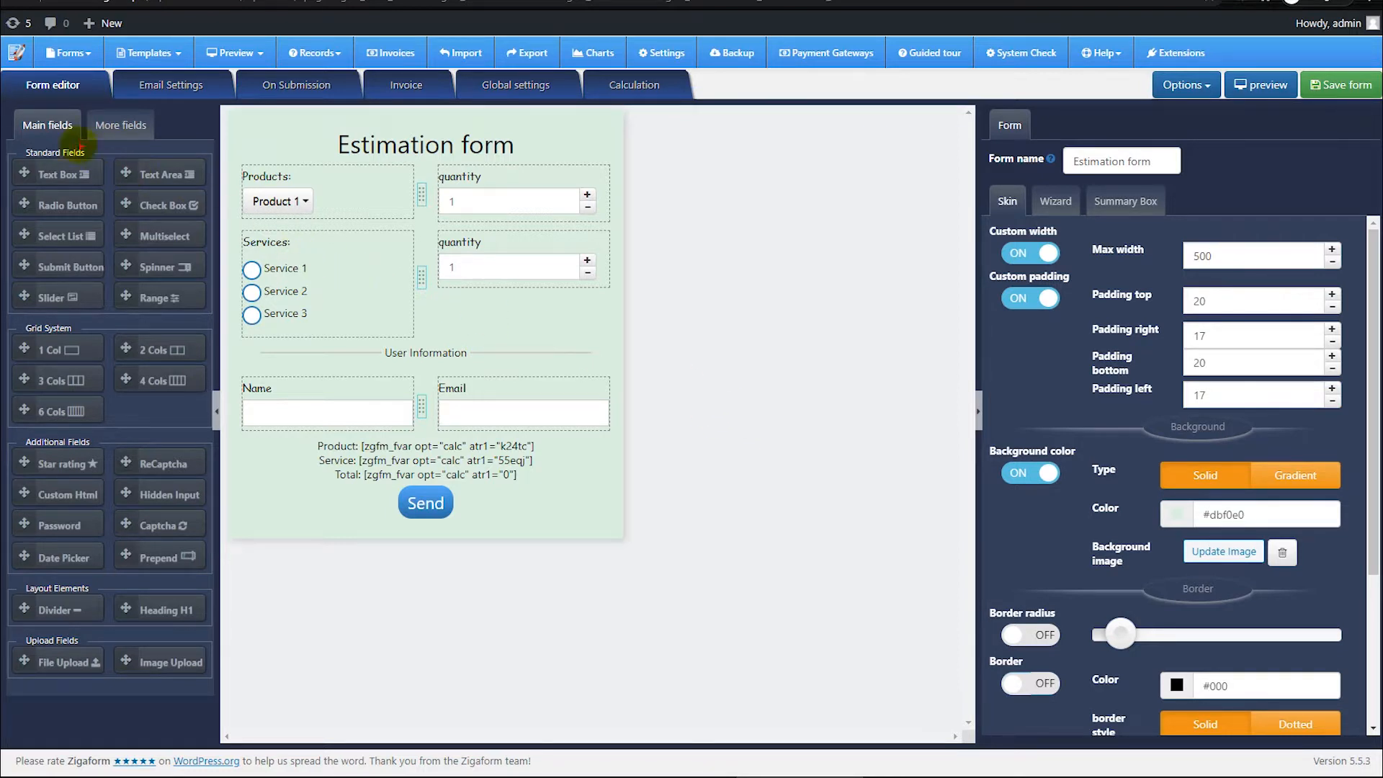
pyautogui.moveTo(7, 105)
pyautogui.mouseDown()
pyautogui.moveTo(286, 664)
pyautogui.moveTo(222, 704)
pyautogui.mouseUp()
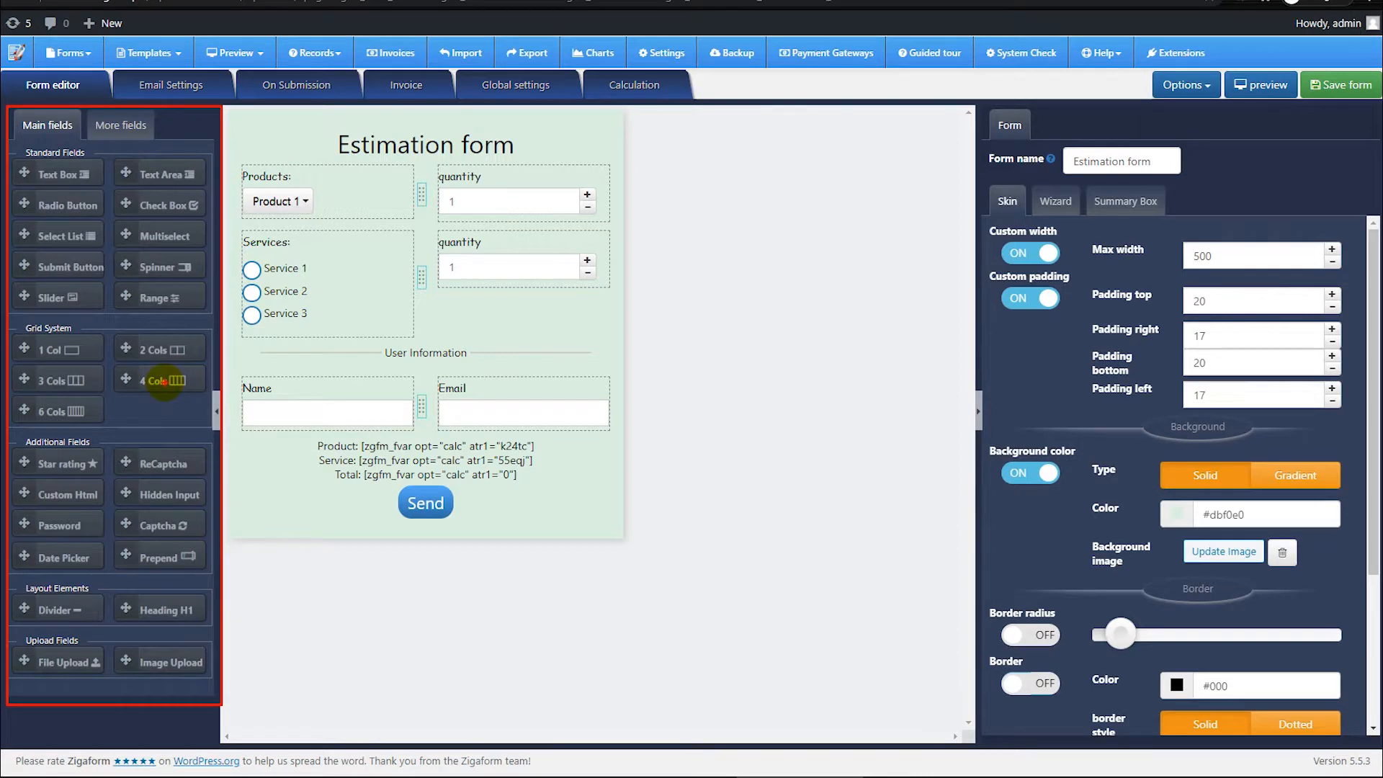
pyautogui.click(112, 126)
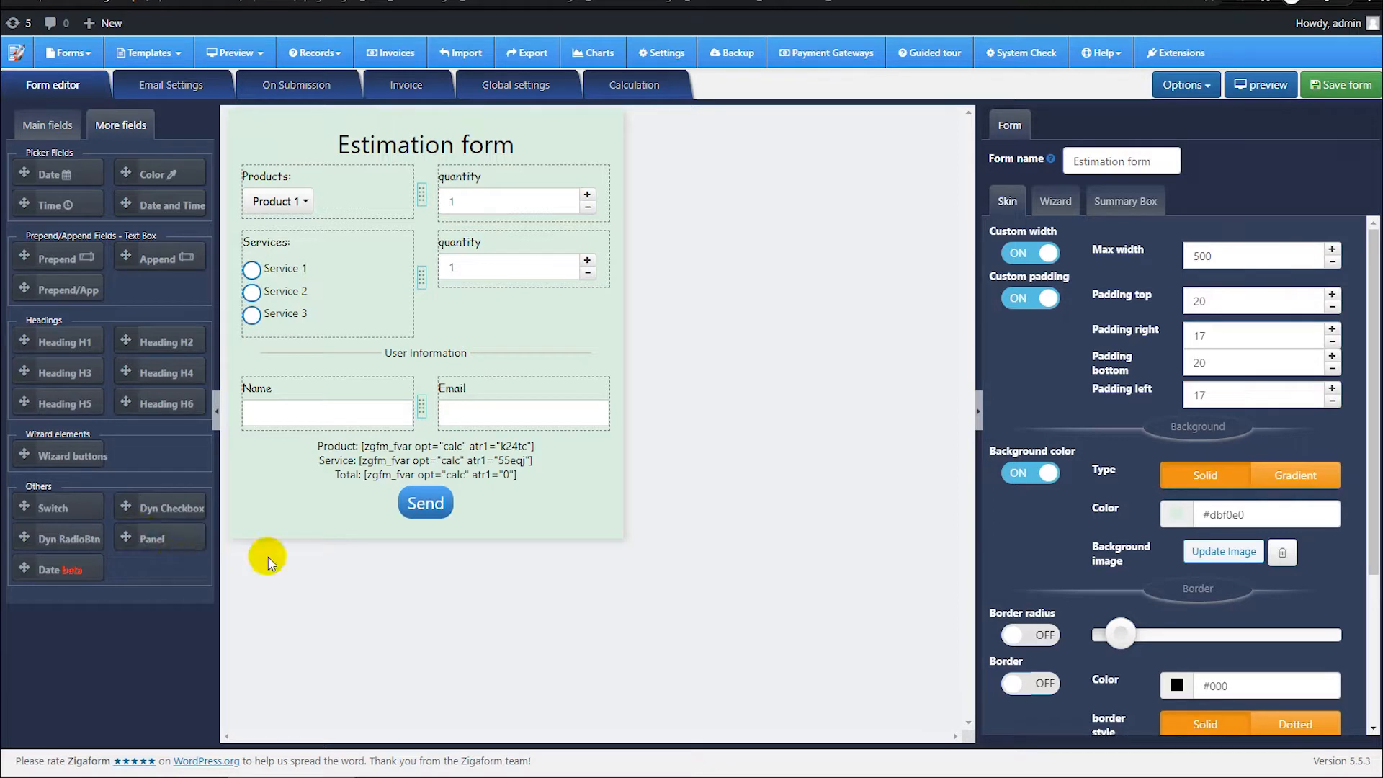
pyautogui.click(47, 126)
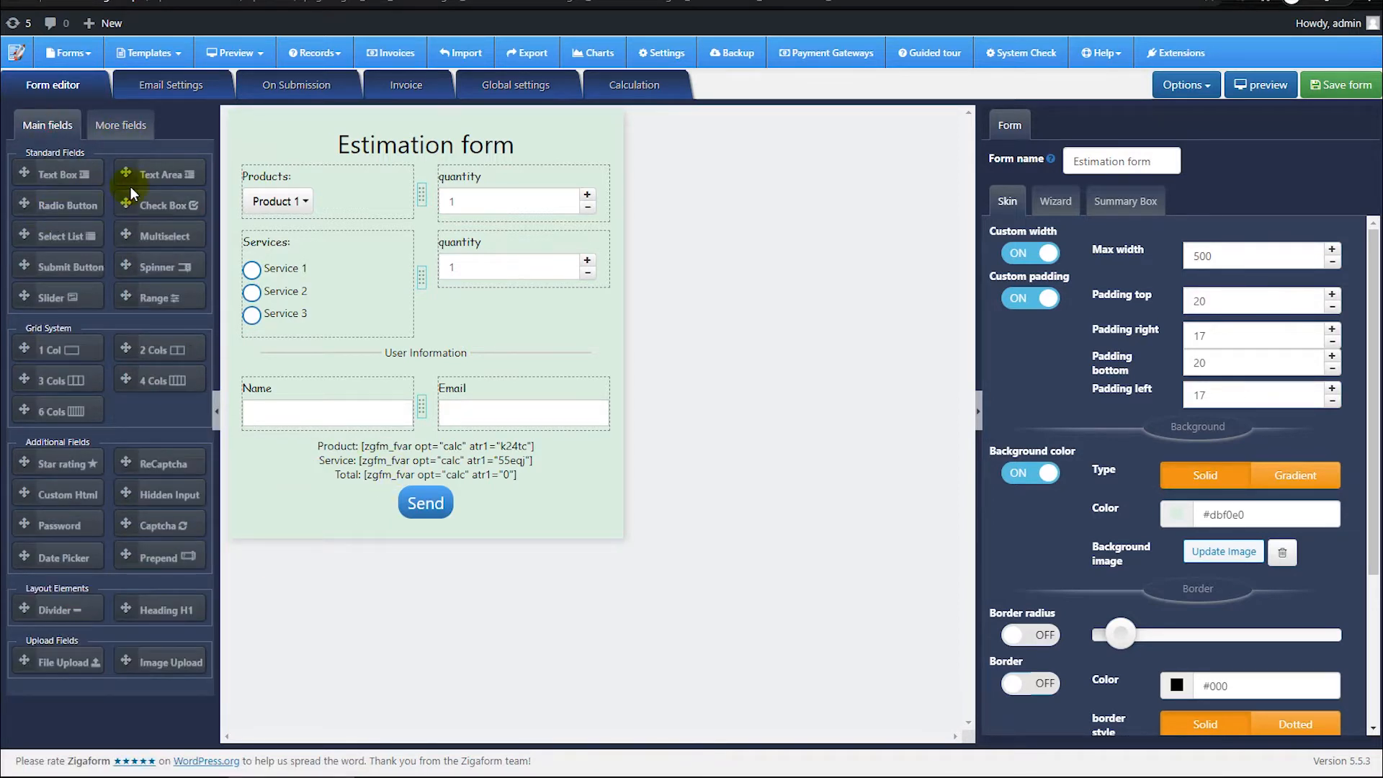
# Step: Add a Text Area field between the User Information divider and the Name and Email row
pyautogui.moveTo(126, 172); pyautogui.dragTo(425, 384)
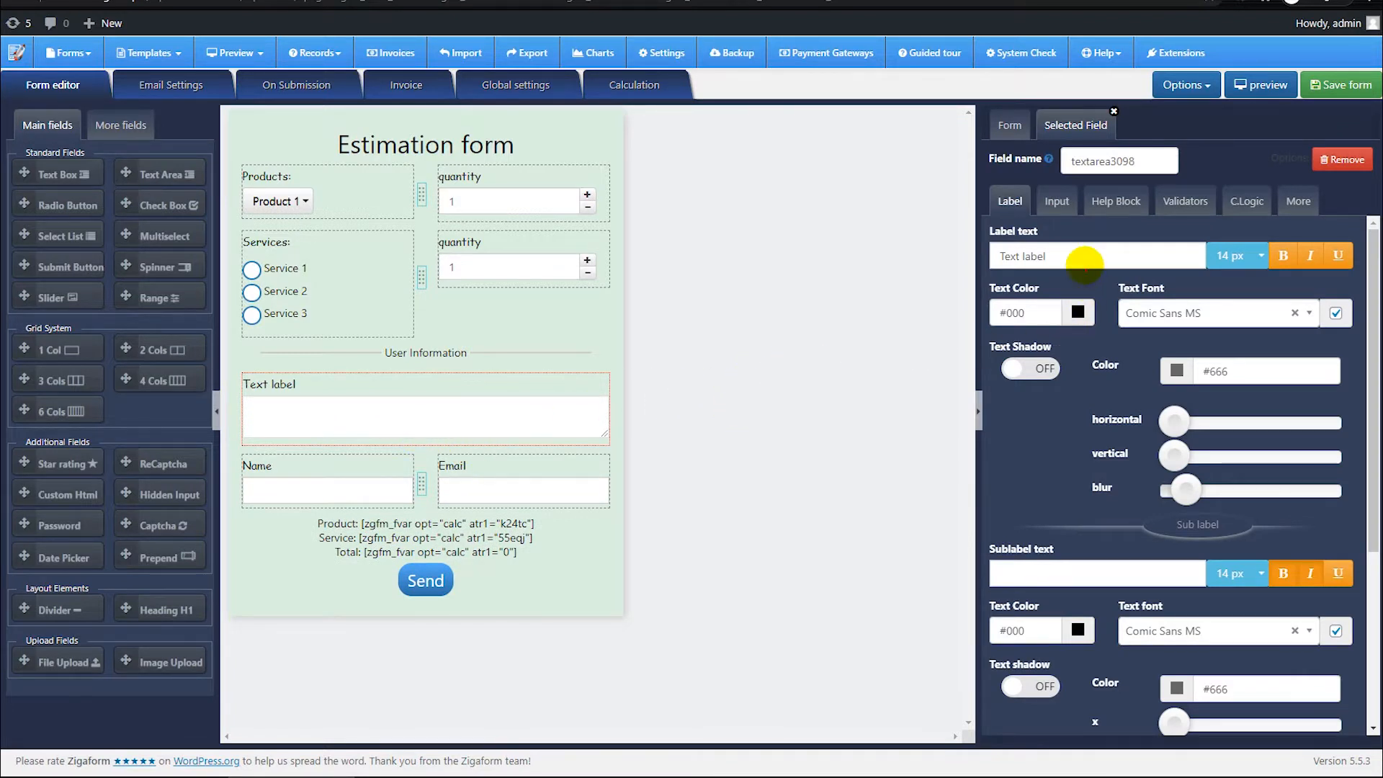
pyautogui.moveTo(982, 168); pyautogui.dragTo(1365, 728)
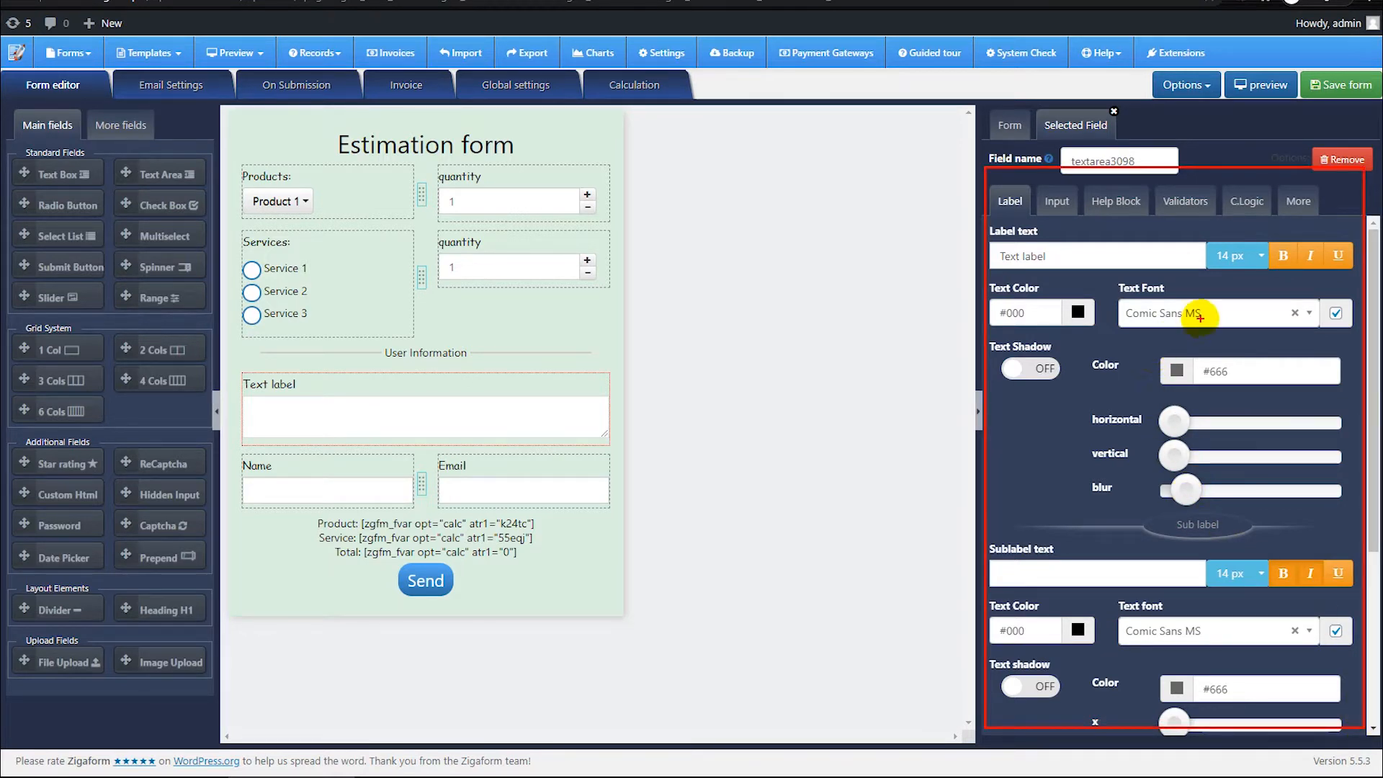
pyautogui.press('Escape')
# Step: Change the text area's label text to "Text label11111"
pyautogui.click(1061, 254)
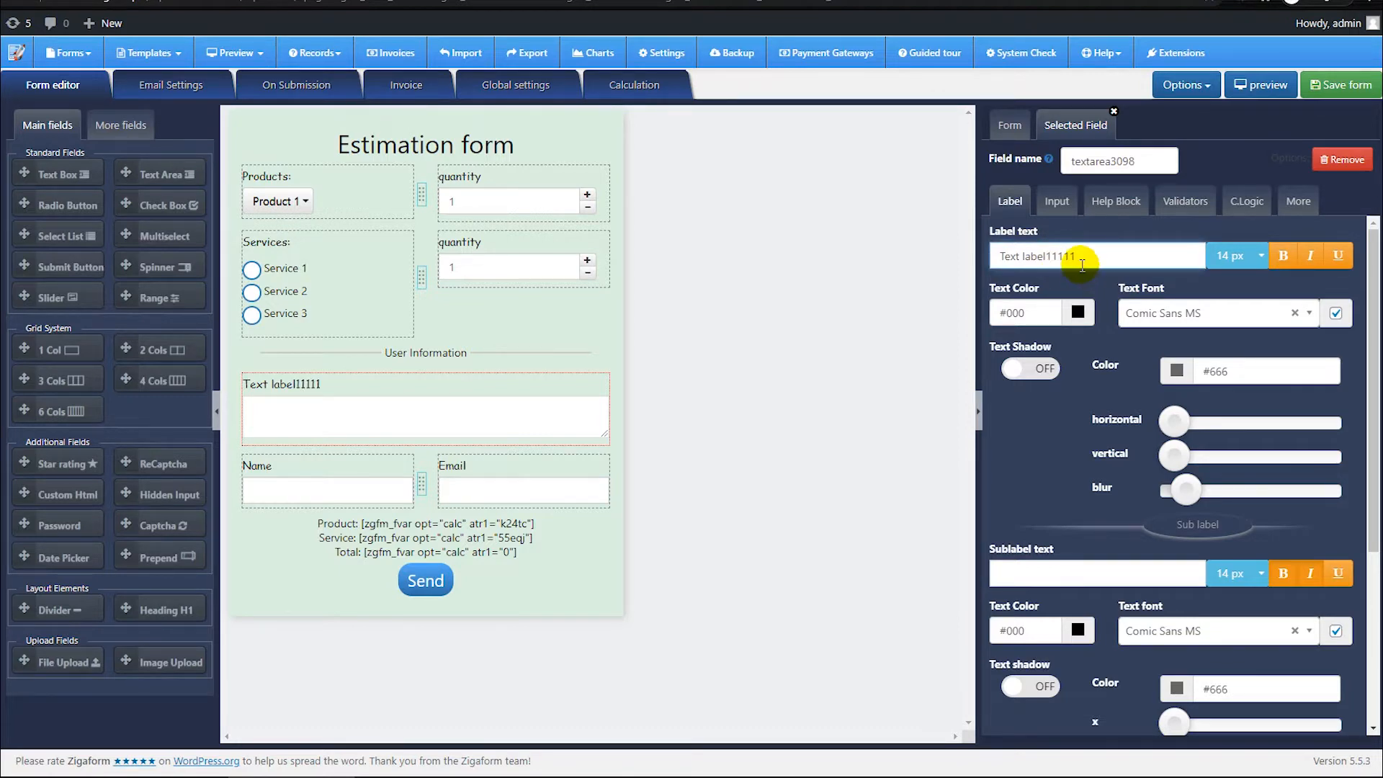
pyautogui.scroll(-4, 1059, 479)
pyautogui.scroll(4, 1073, 518)
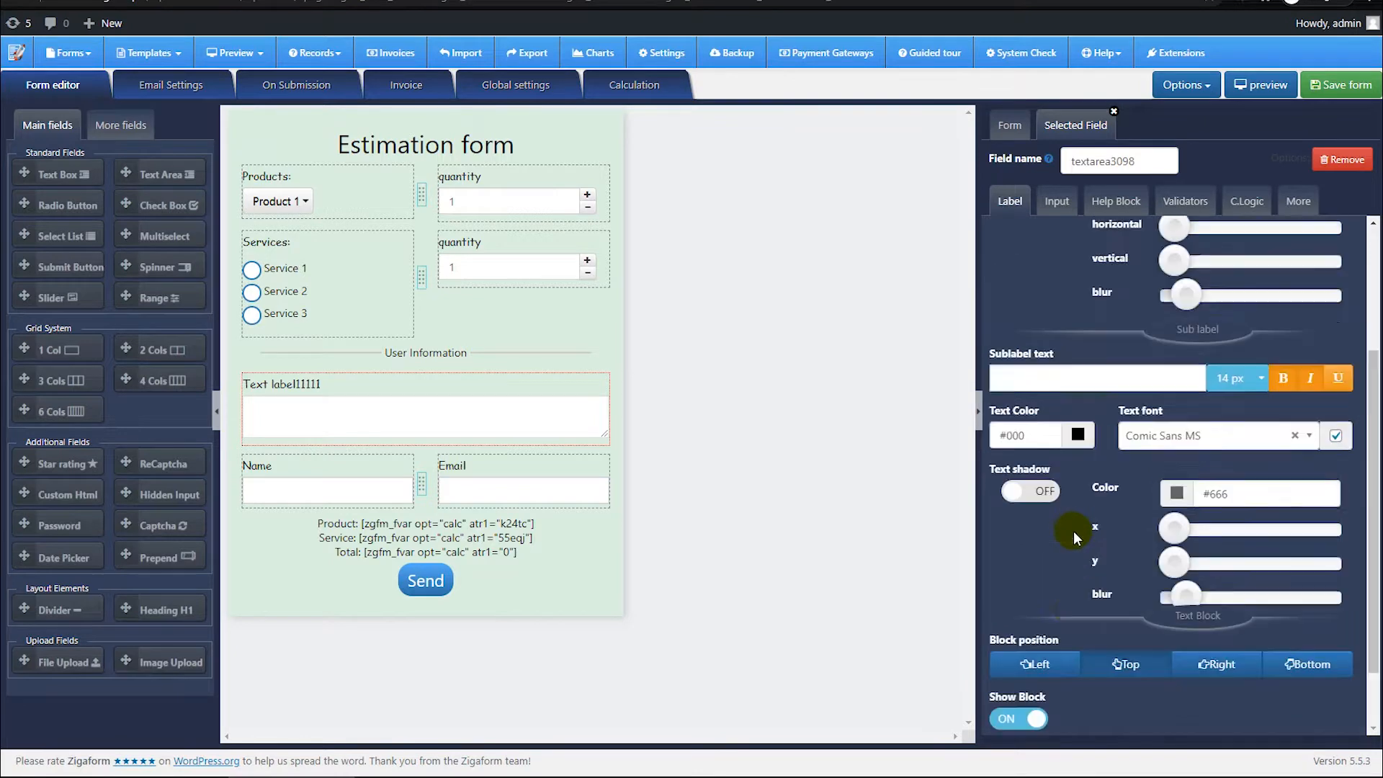
pyautogui.scroll(-4, 1073, 522)
pyautogui.scroll(4, 1073, 525)
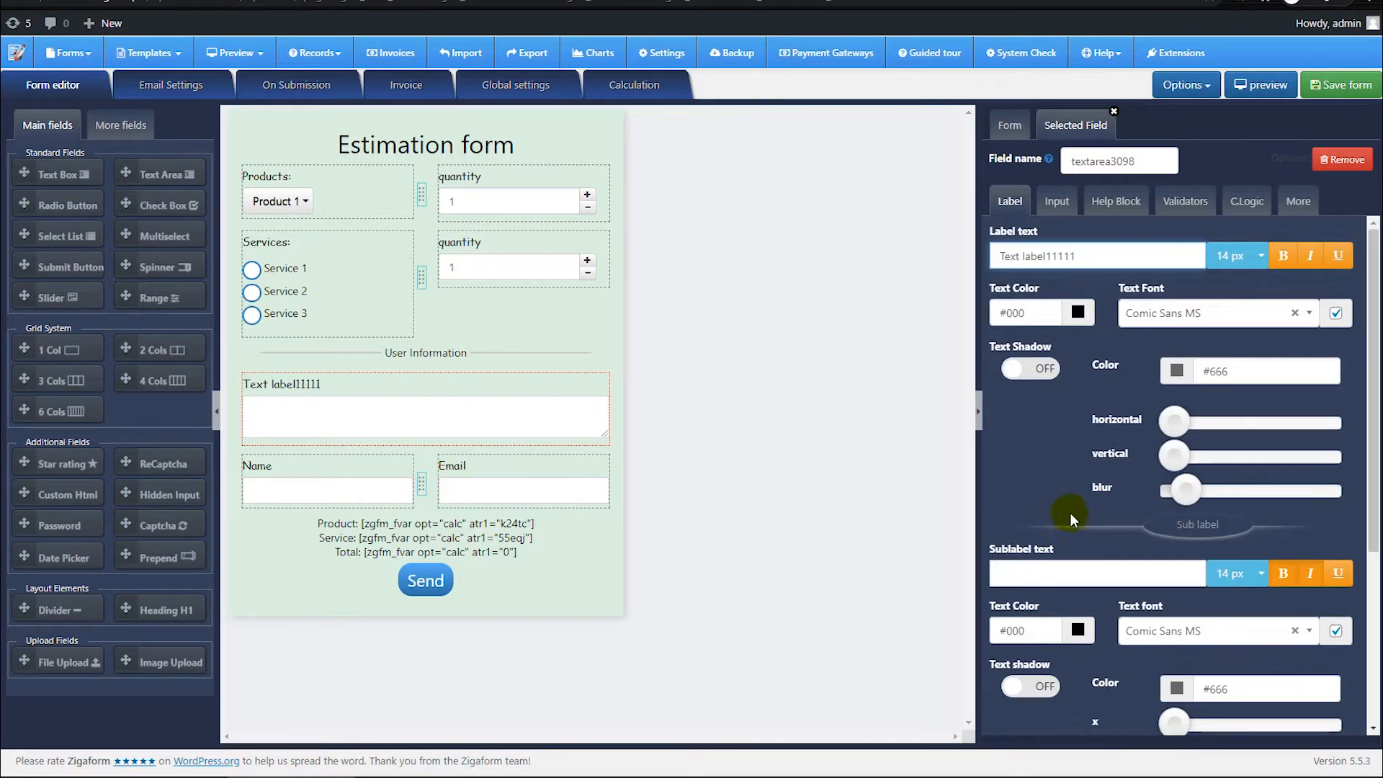
# Step: Set the text area's label block position to Left with a 3|9 grid layout
pyautogui.scroll(-4, 1119, 395)
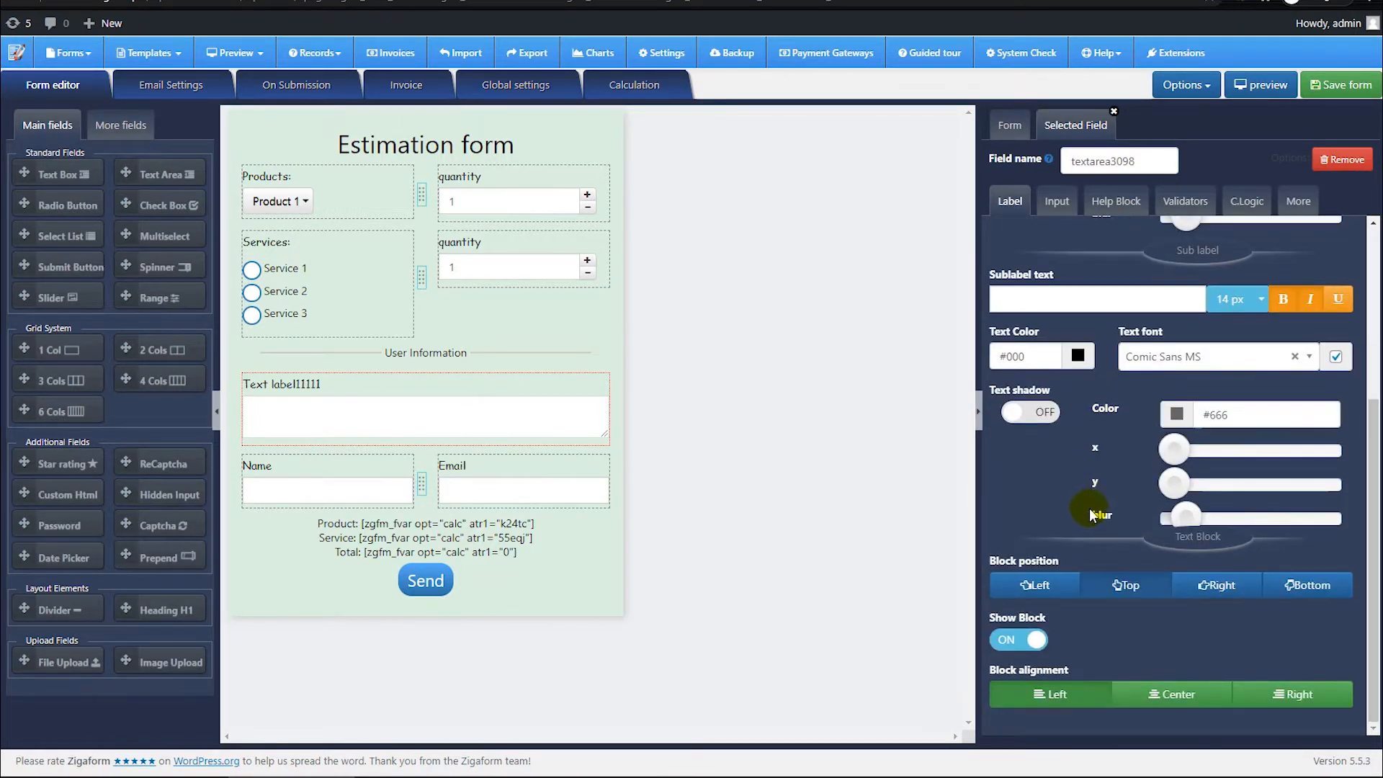
pyautogui.click(1052, 595)
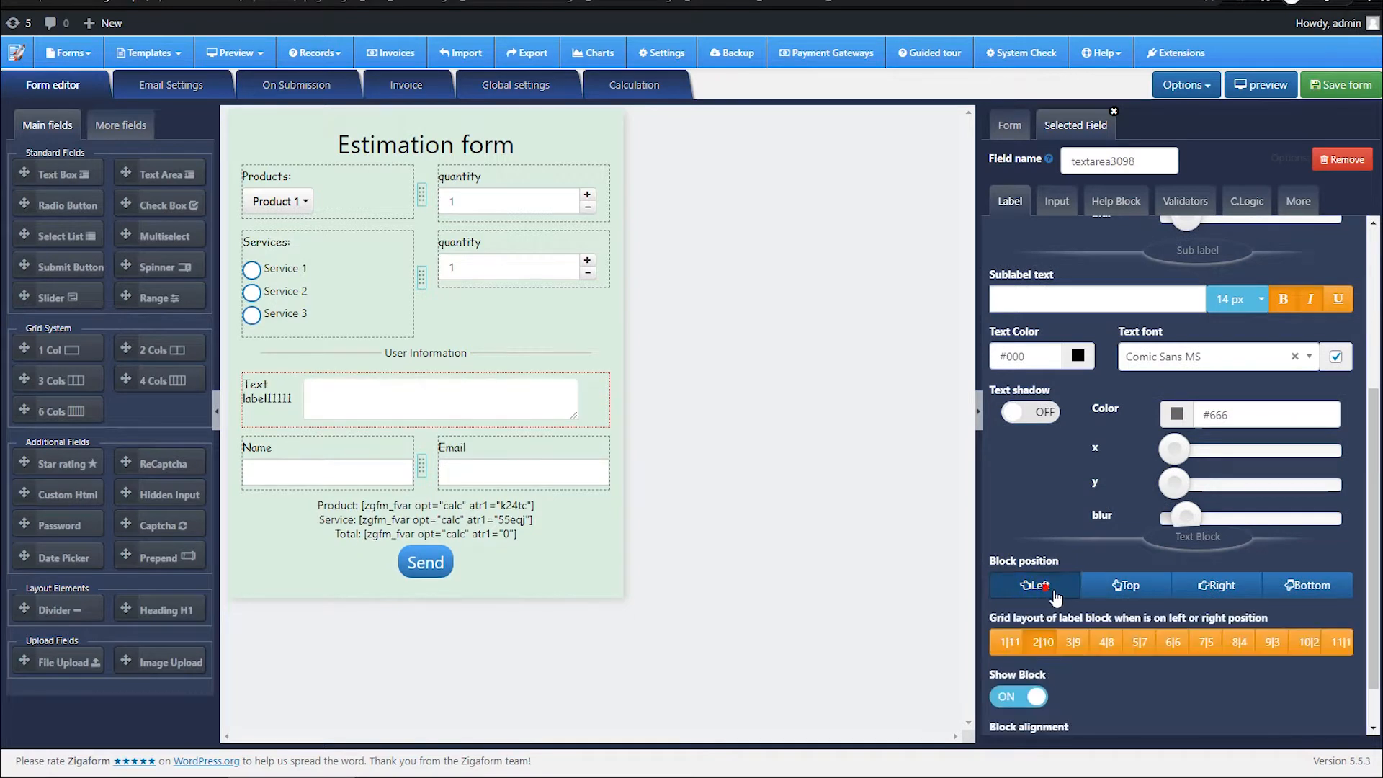
pyautogui.click(1100, 647)
pyautogui.click(1170, 645)
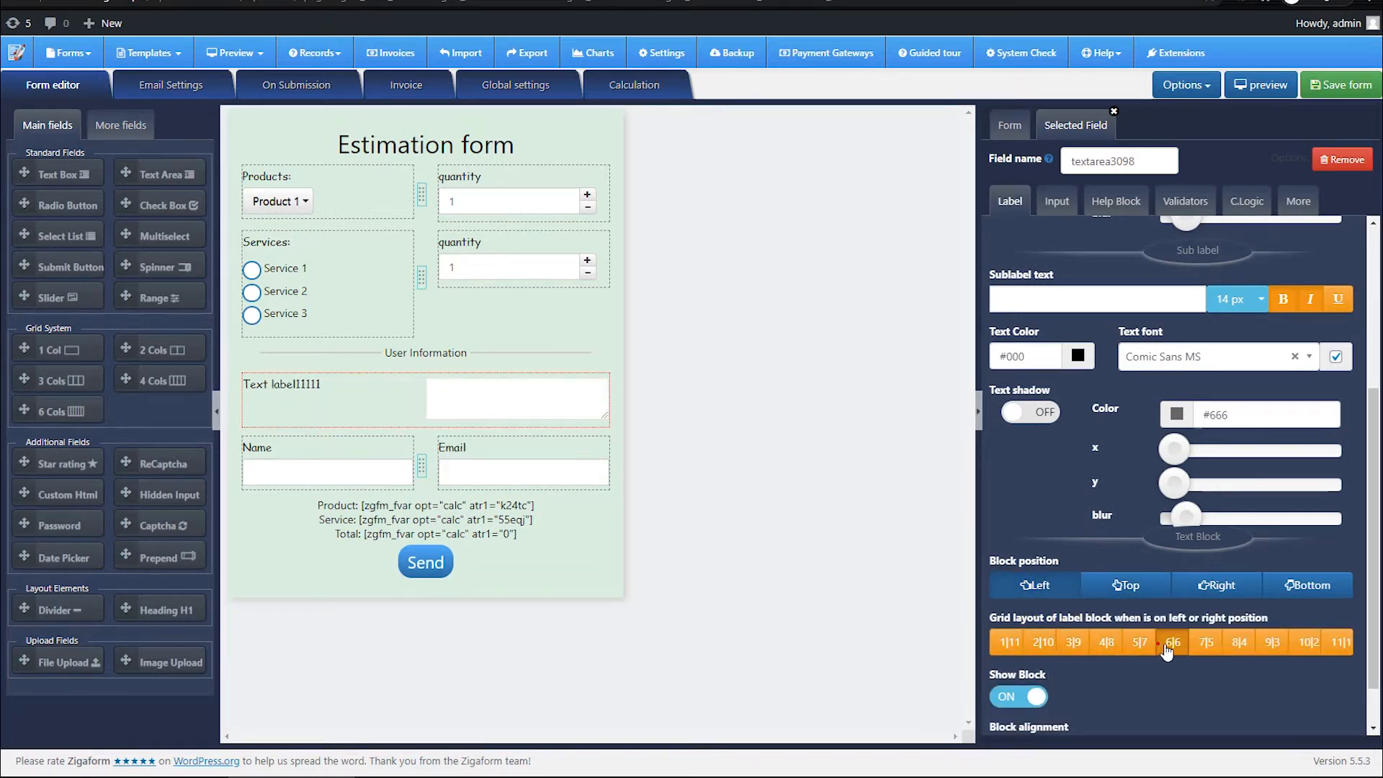
pyautogui.click(1139, 642)
pyautogui.click(1074, 642)
pyautogui.click(1043, 642)
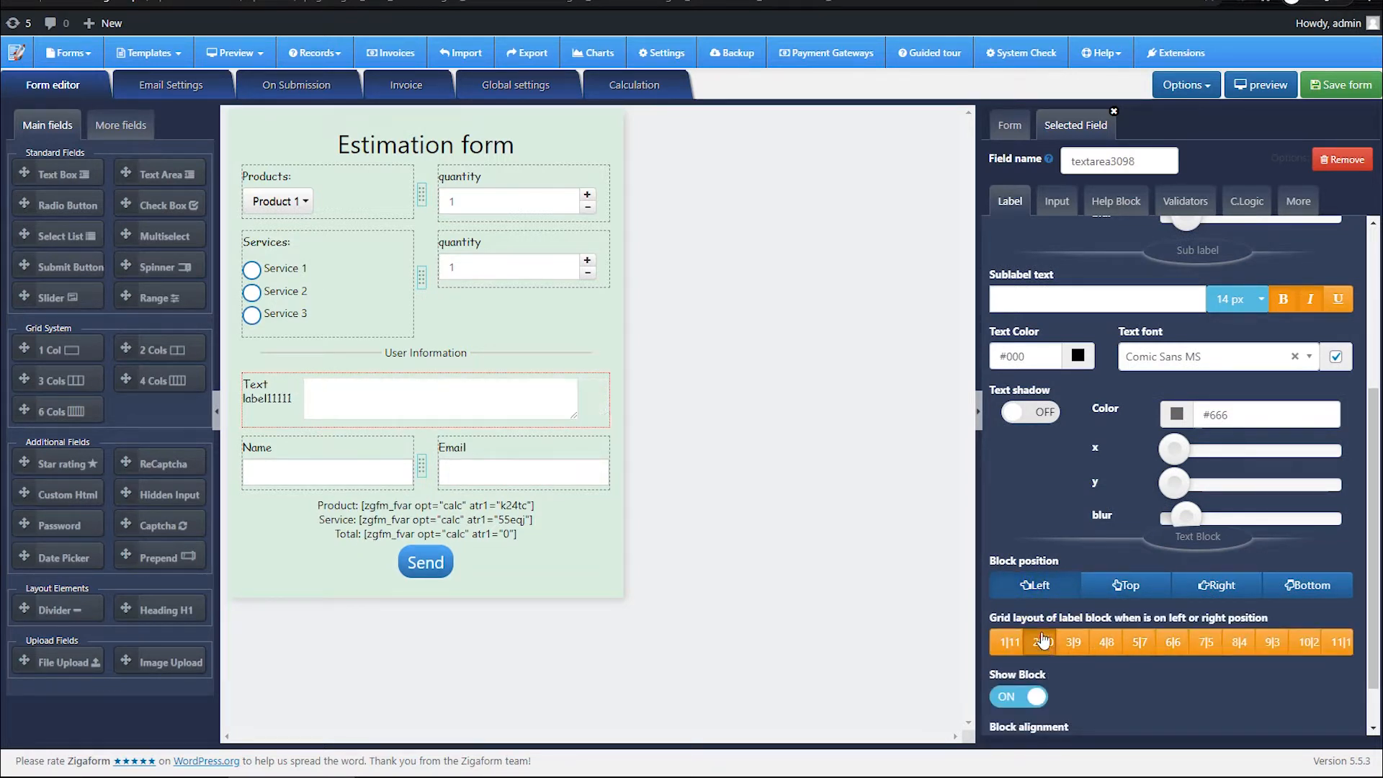
pyautogui.click(1065, 642)
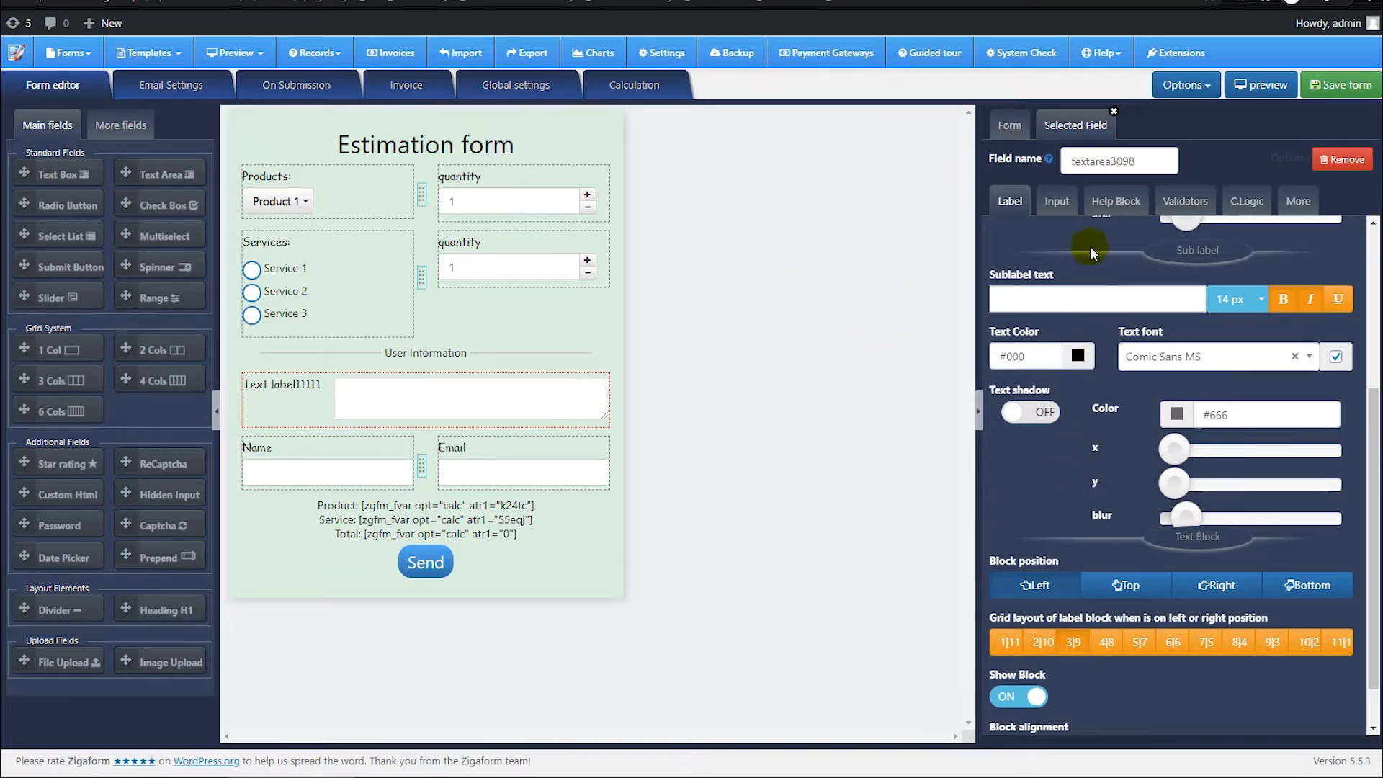
# Step: Set the text area's placeholder to "here your content"
pyautogui.click(1057, 201)
pyautogui.click(1041, 344)
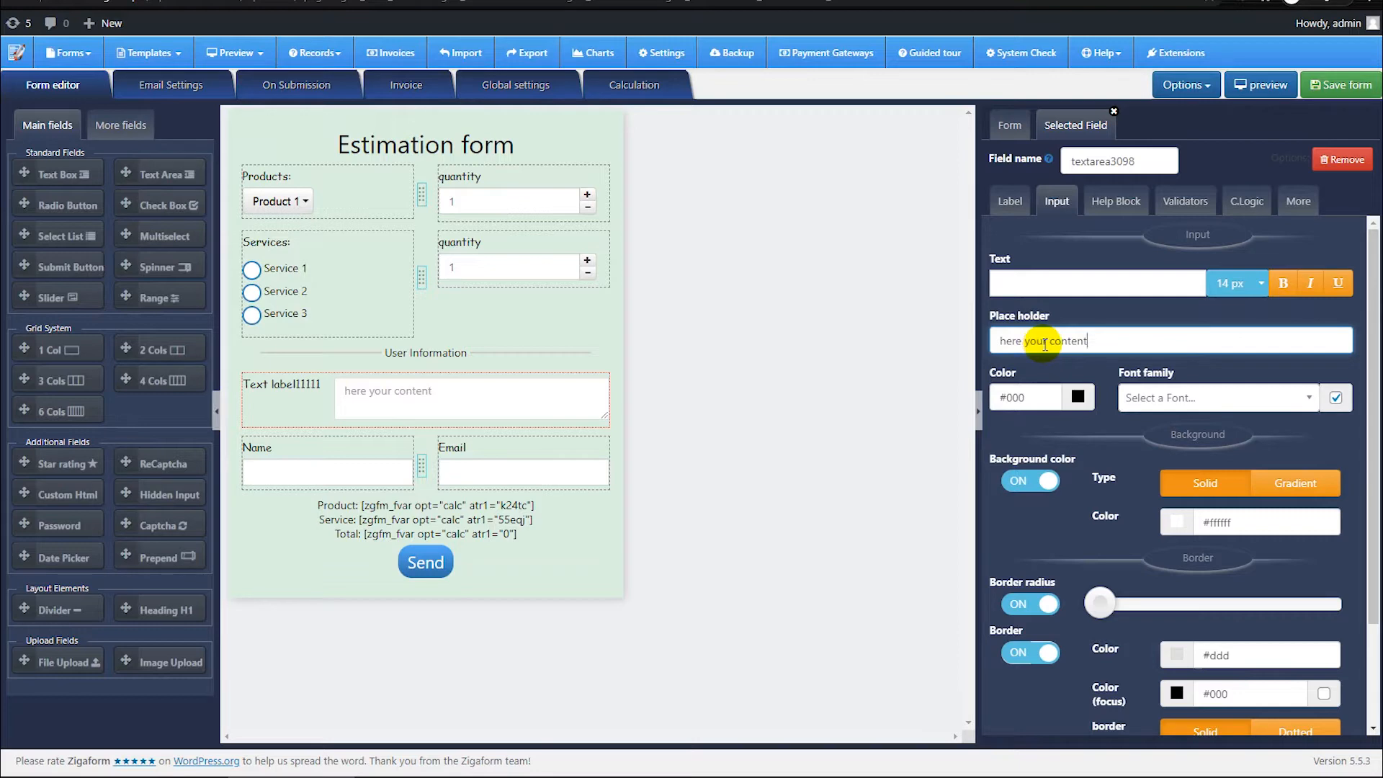
pyautogui.scroll(-2, 1095, 302)
pyautogui.scroll(2, 1110, 322)
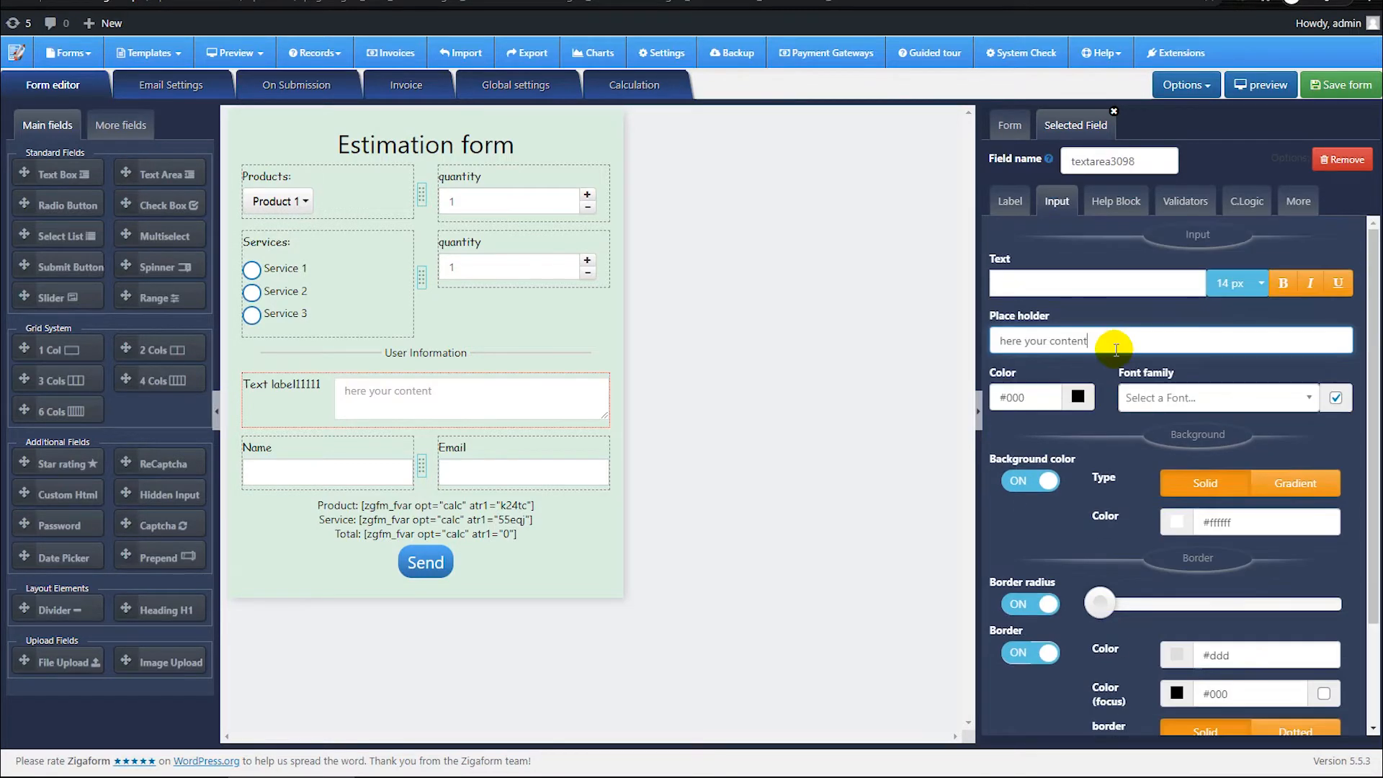
# Step: Show the text area's help block with the text "here your content asdfasdfasdf"
pyautogui.click(1121, 205)
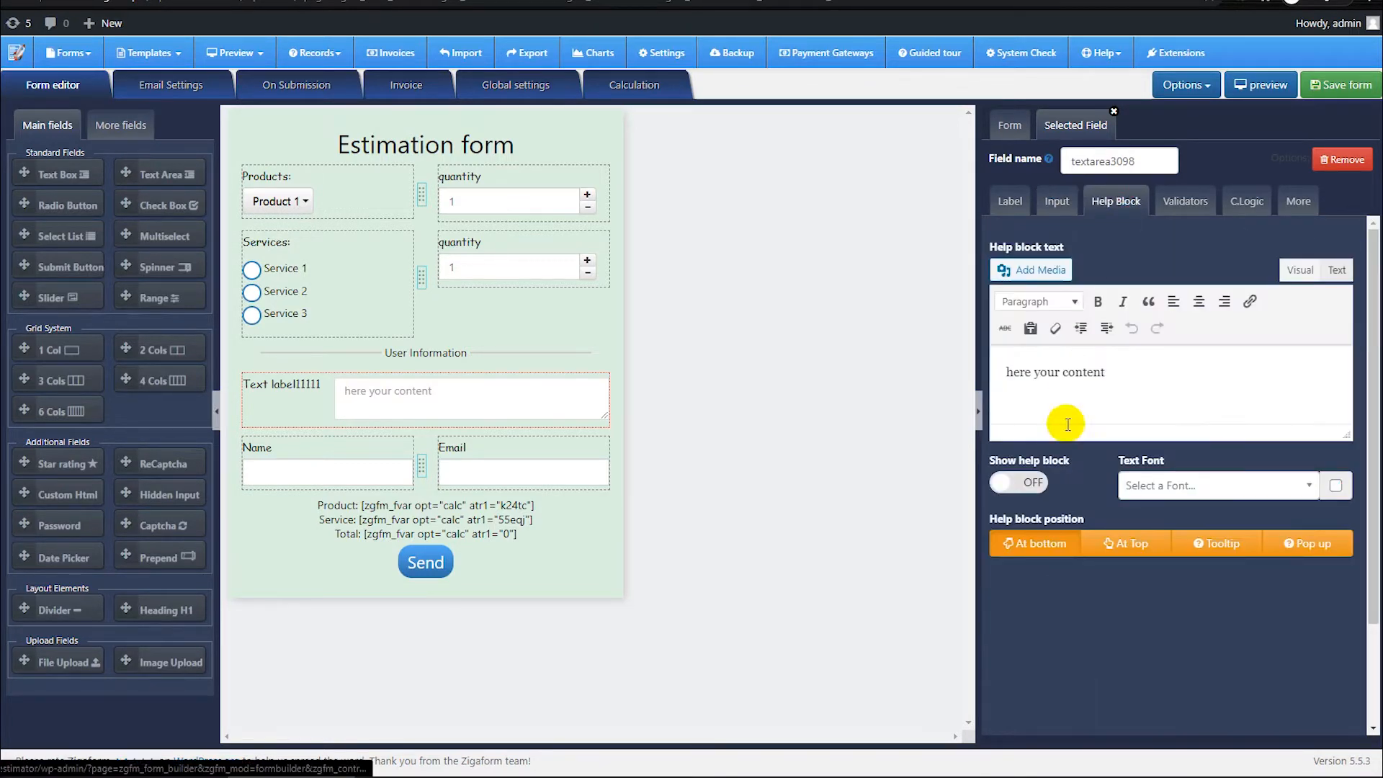
pyautogui.click(1035, 484)
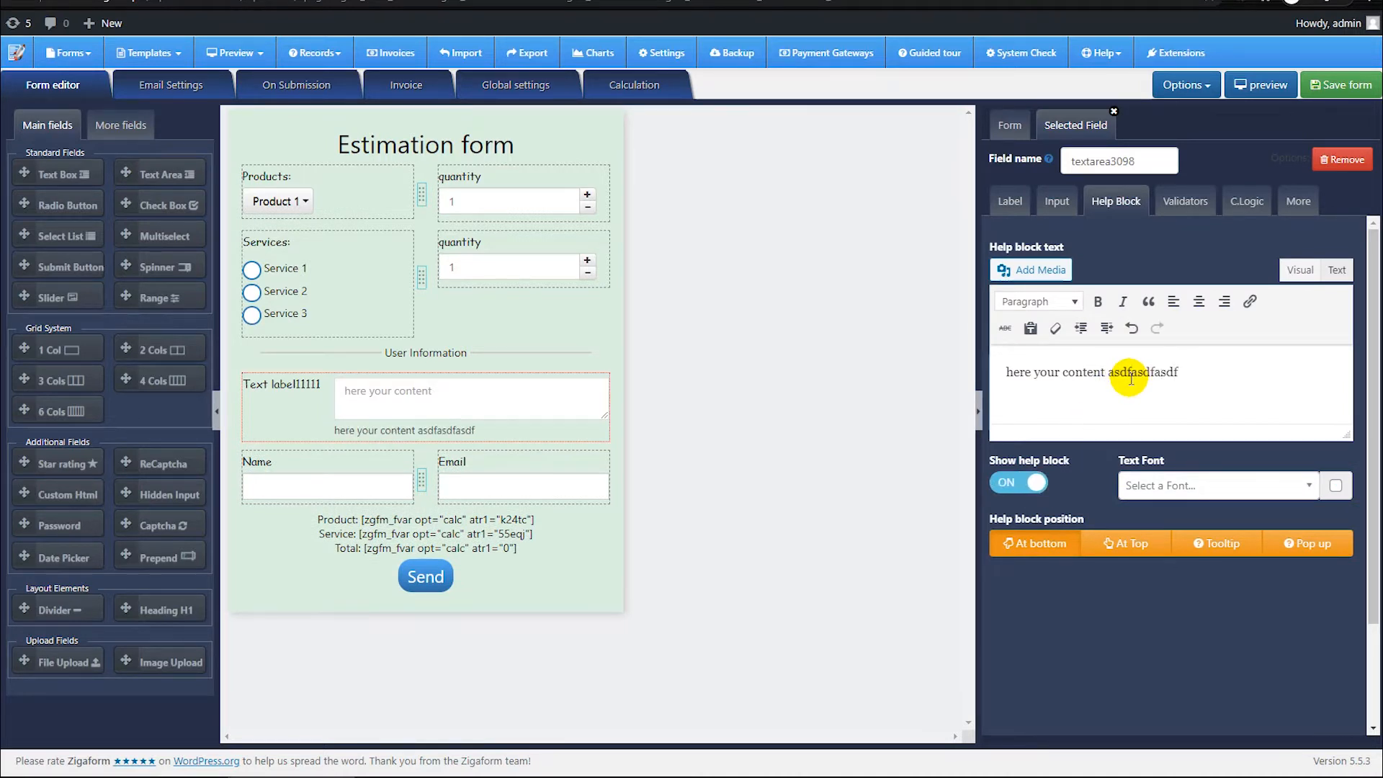
pyautogui.click(1018, 484)
pyautogui.click(1018, 483)
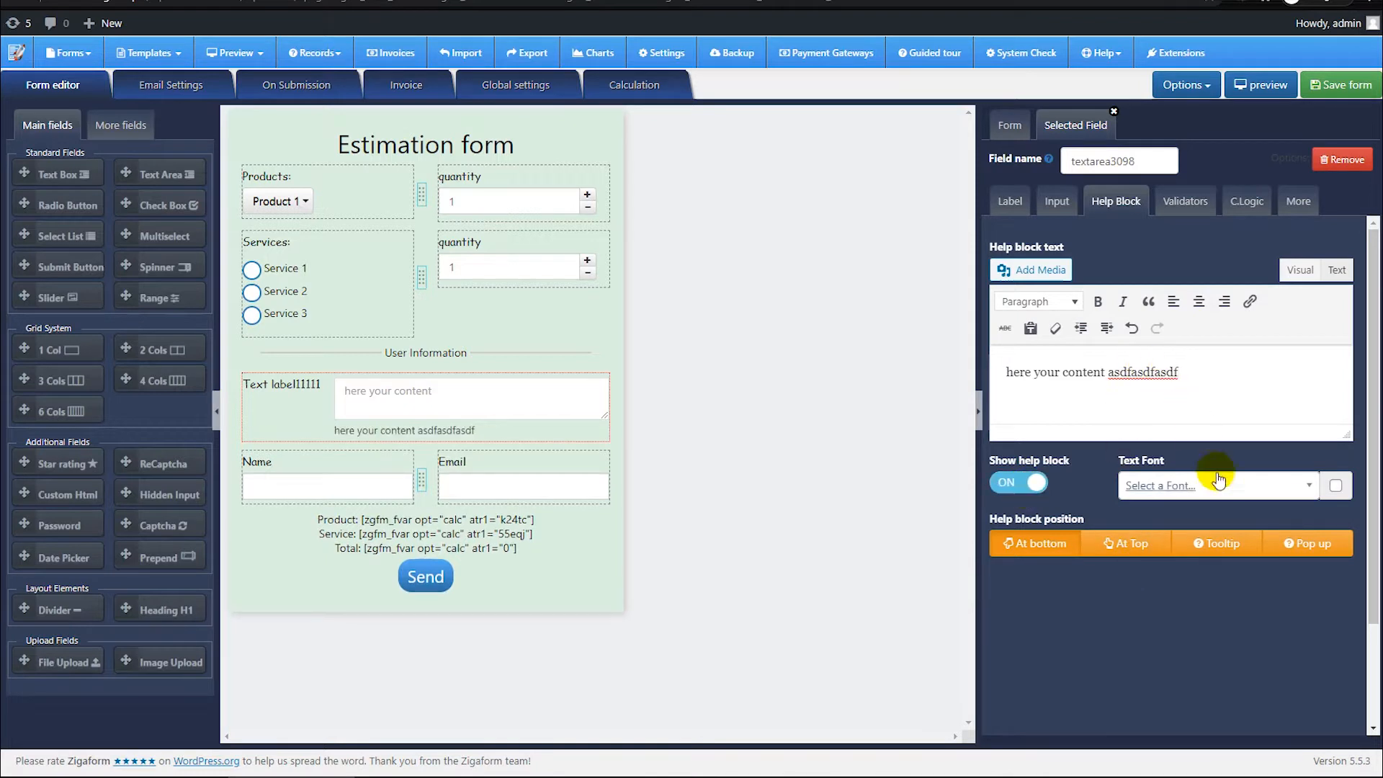
# Step: Try the Required validator on the text area and remove it again
pyautogui.click(1192, 205)
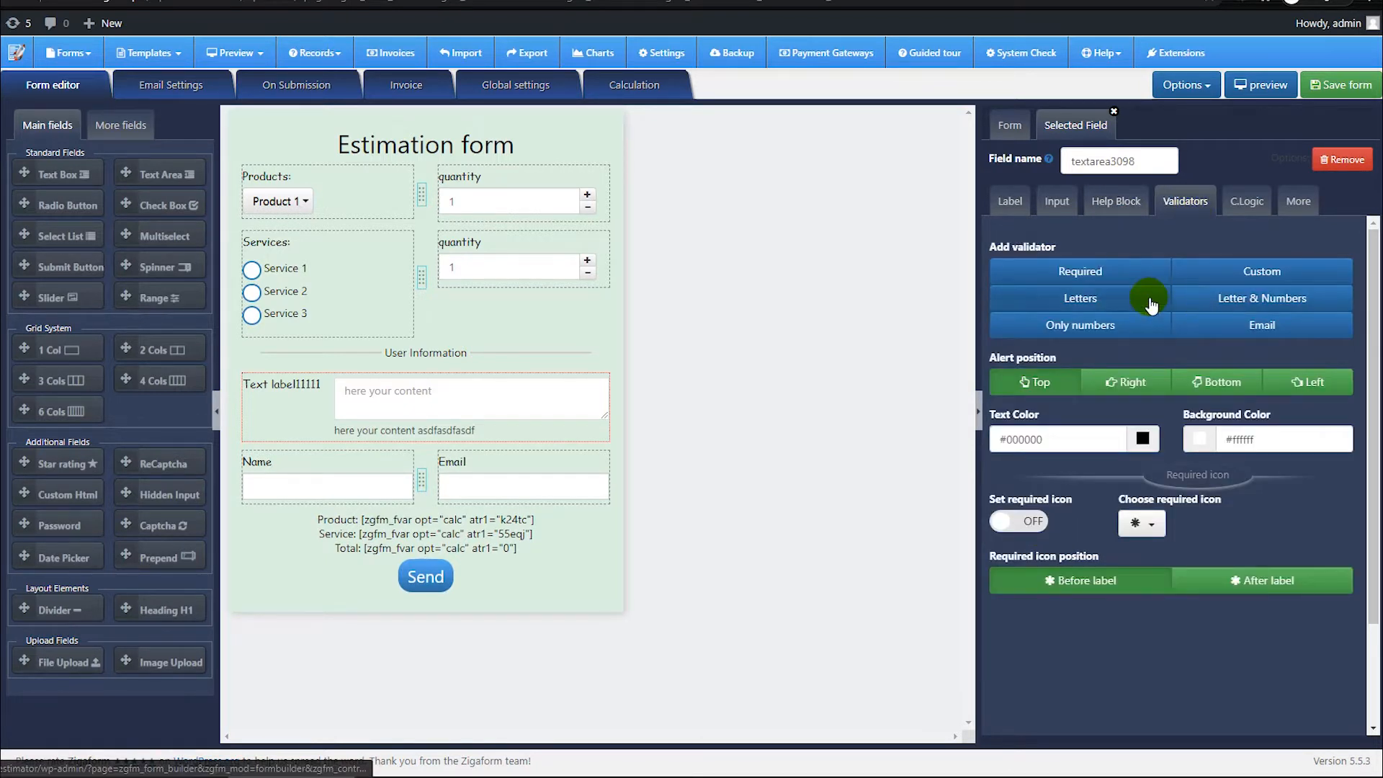
pyautogui.click(1140, 277)
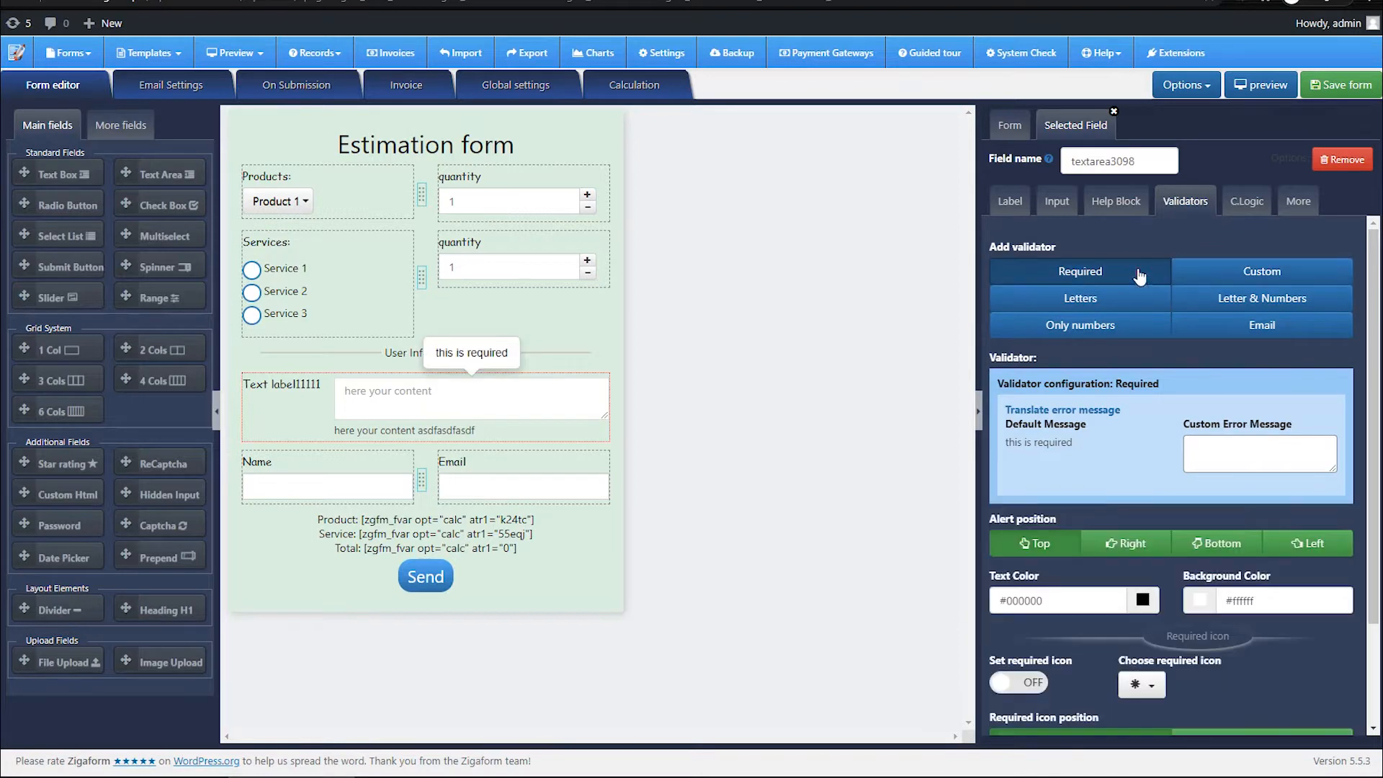
pyautogui.click(1144, 272)
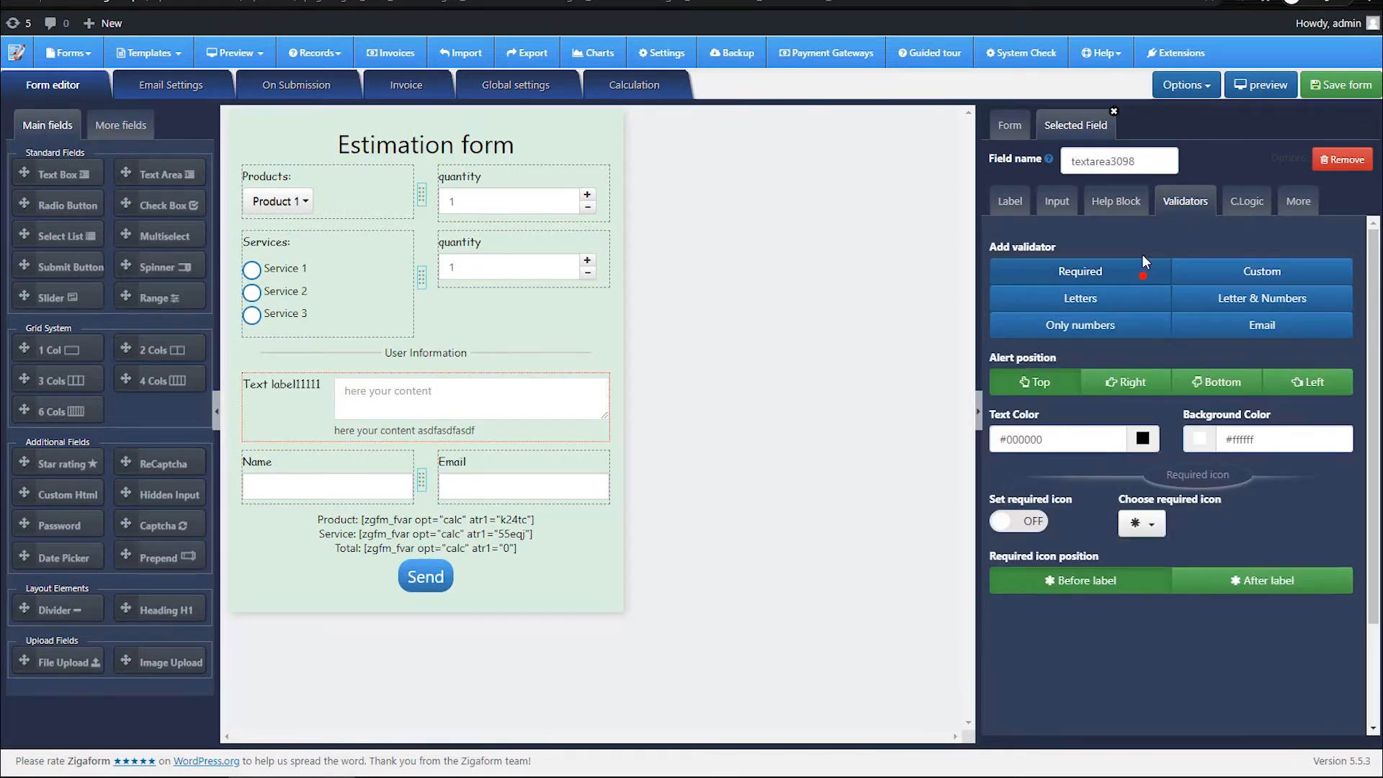
# Step: Try conditional logic on the text area with a new rule based on Products, and disable it again
pyautogui.click(1246, 200)
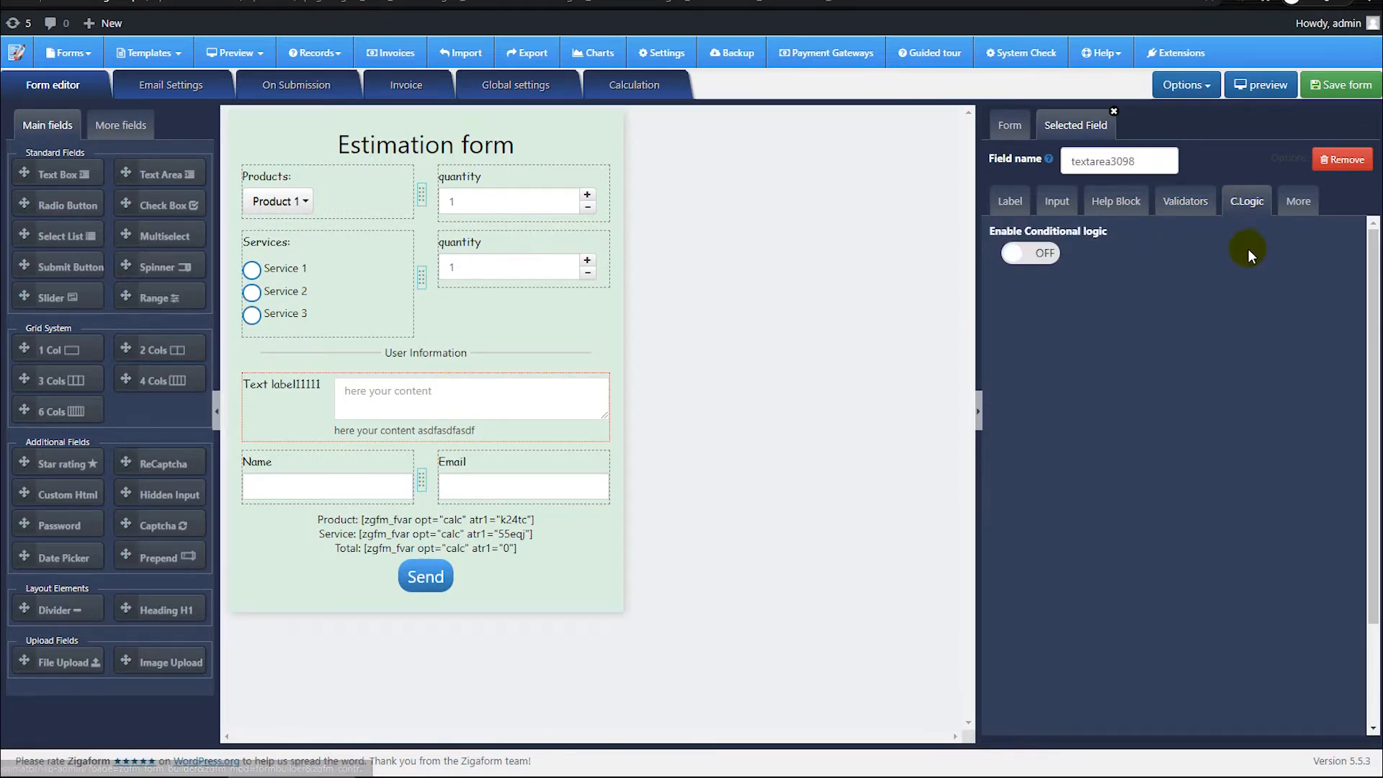
pyautogui.click(1054, 253)
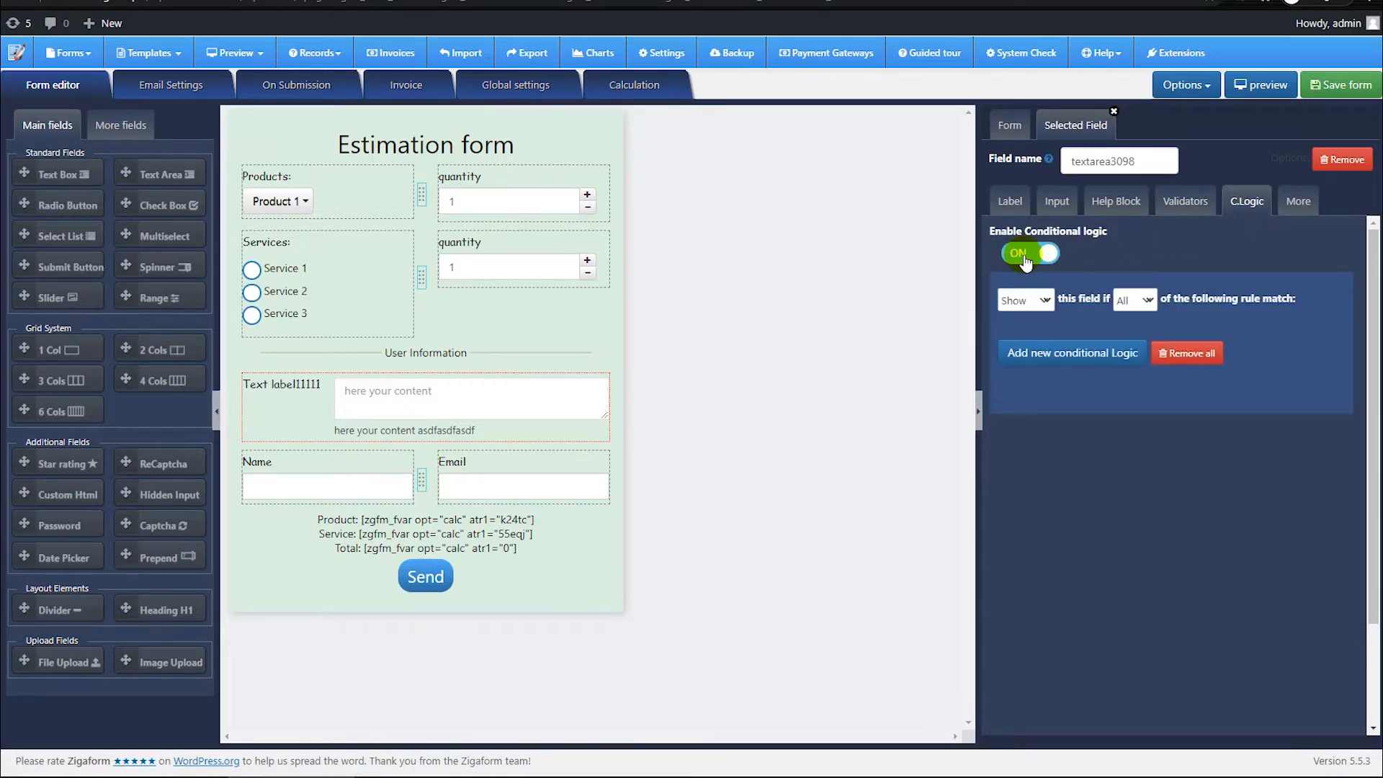
pyautogui.click(1070, 352)
pyautogui.click(1094, 406)
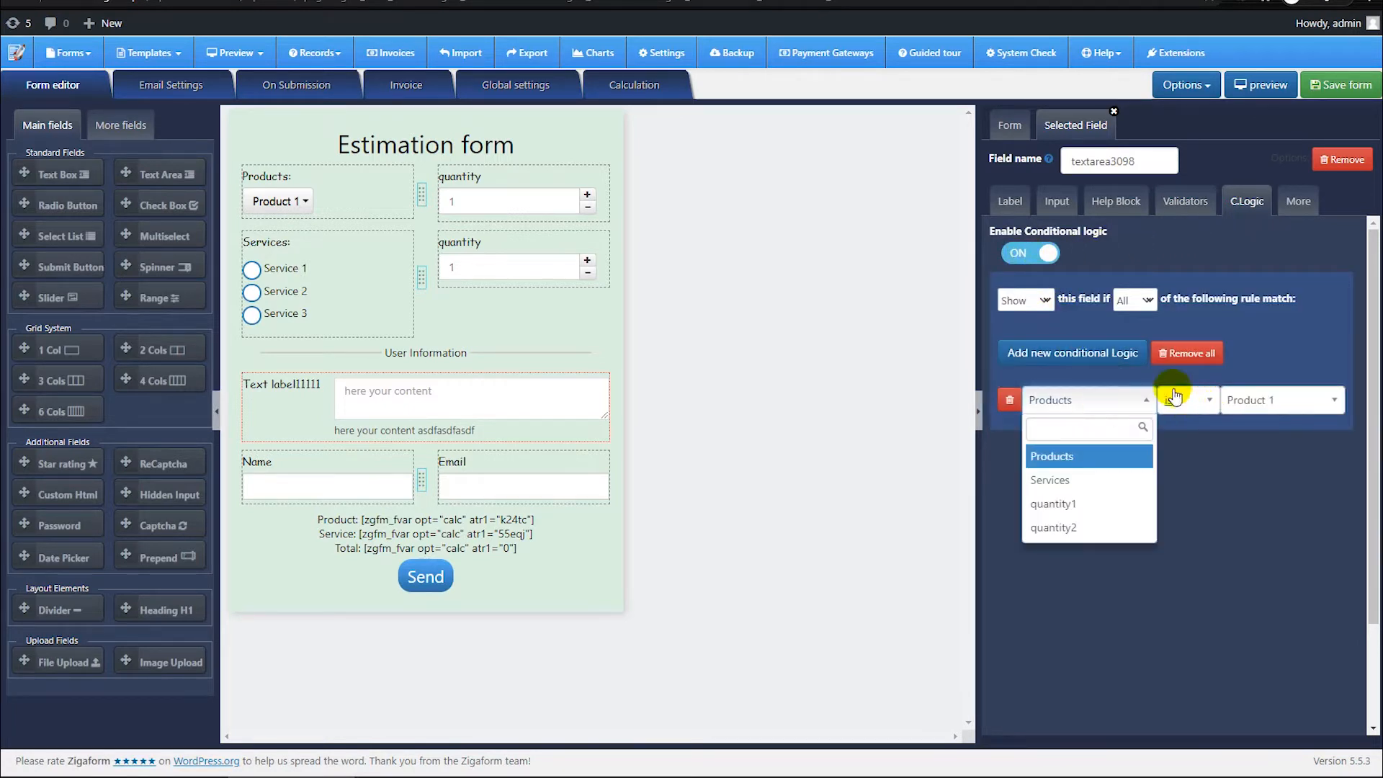
pyautogui.click(1190, 310)
pyautogui.click(1027, 258)
pyautogui.click(1153, 294)
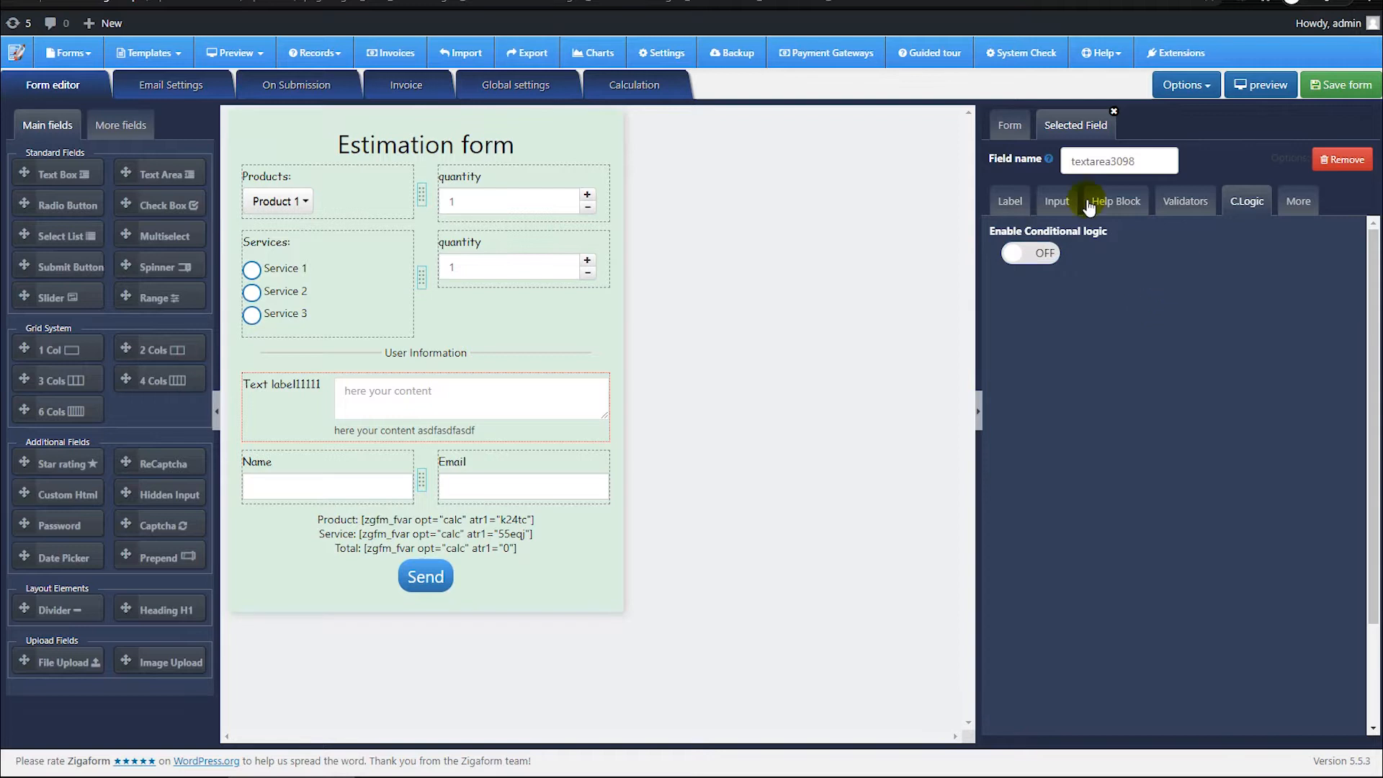
# Step: Set the text area's top and bottom margins to 50 each
pyautogui.click(1286, 211)
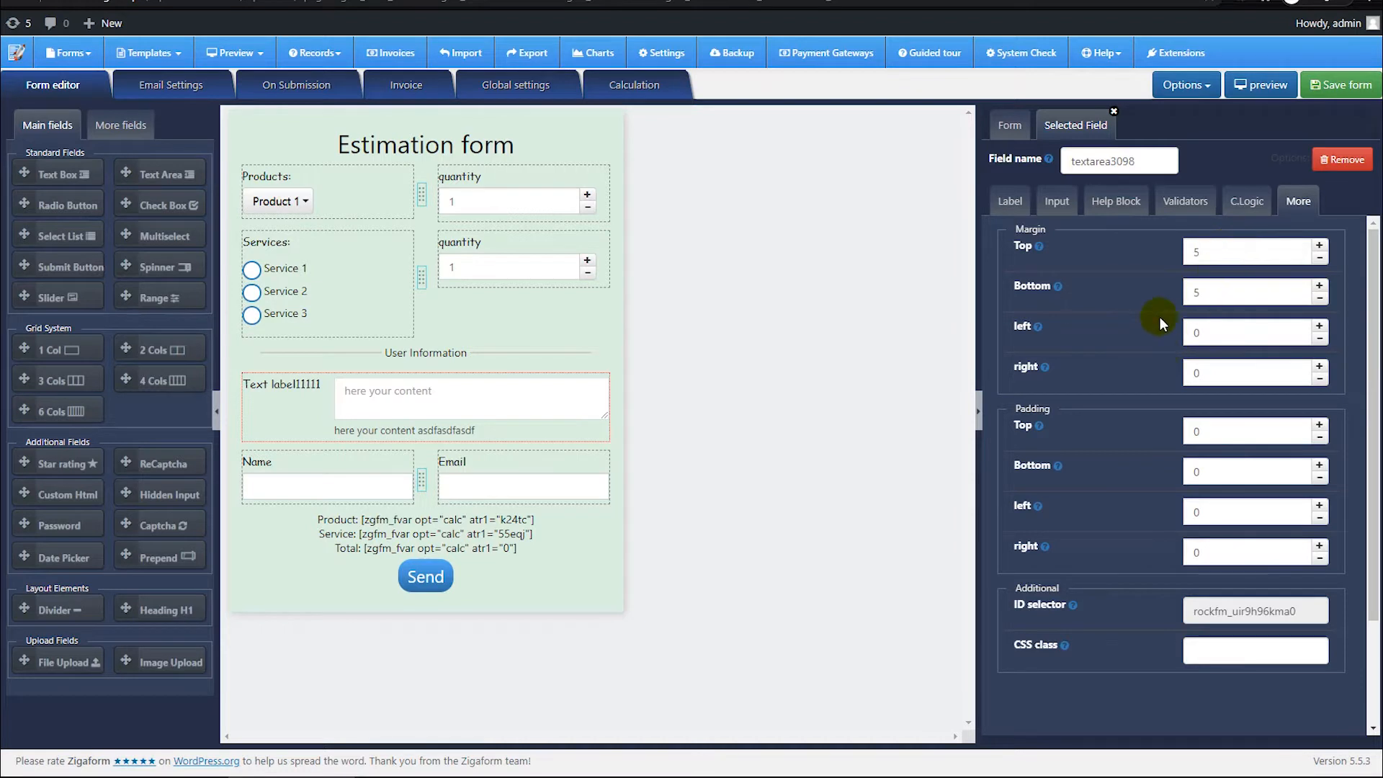
pyautogui.write('50')
pyautogui.click(1241, 293)
pyautogui.click(1221, 340)
pyautogui.moveTo(1218, 299); pyautogui.dragTo(1191, 292)
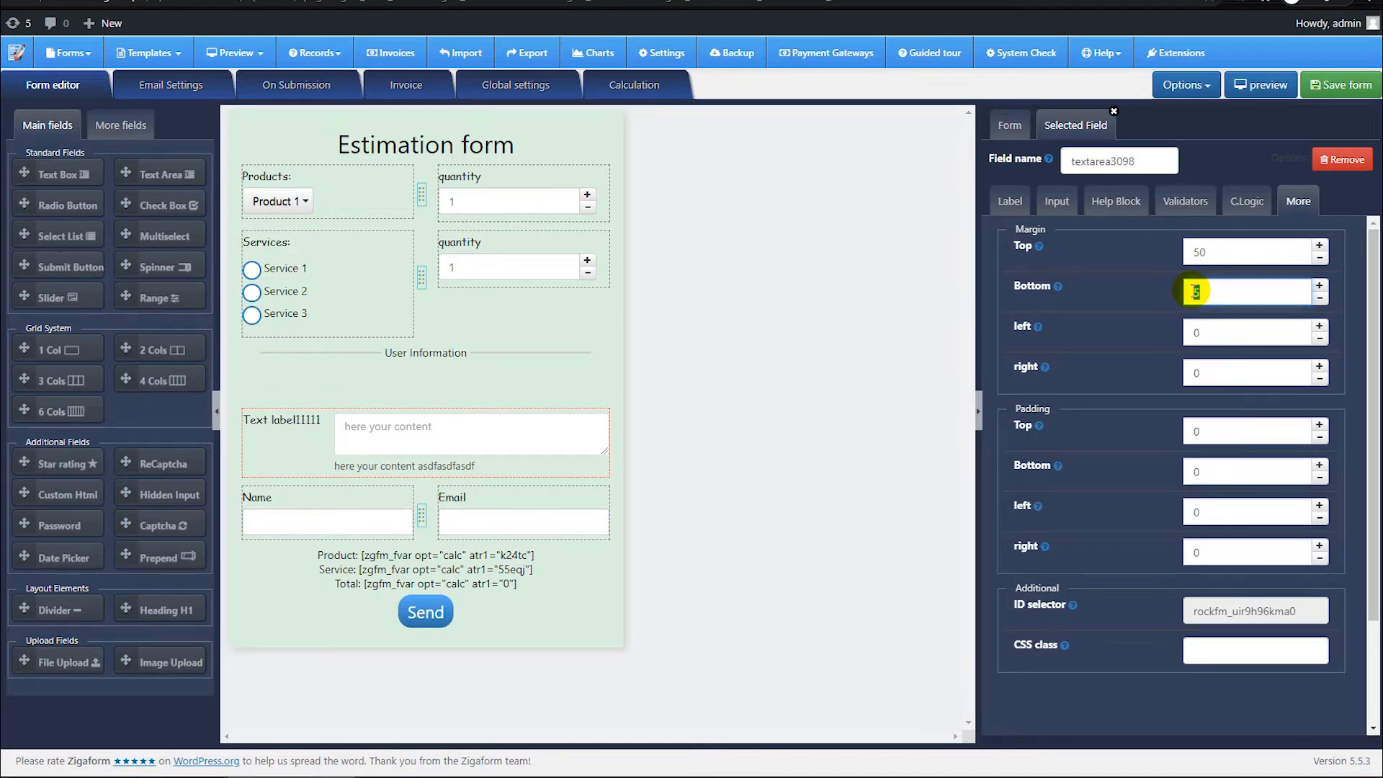
pyautogui.write('50')
pyautogui.click(1145, 291)
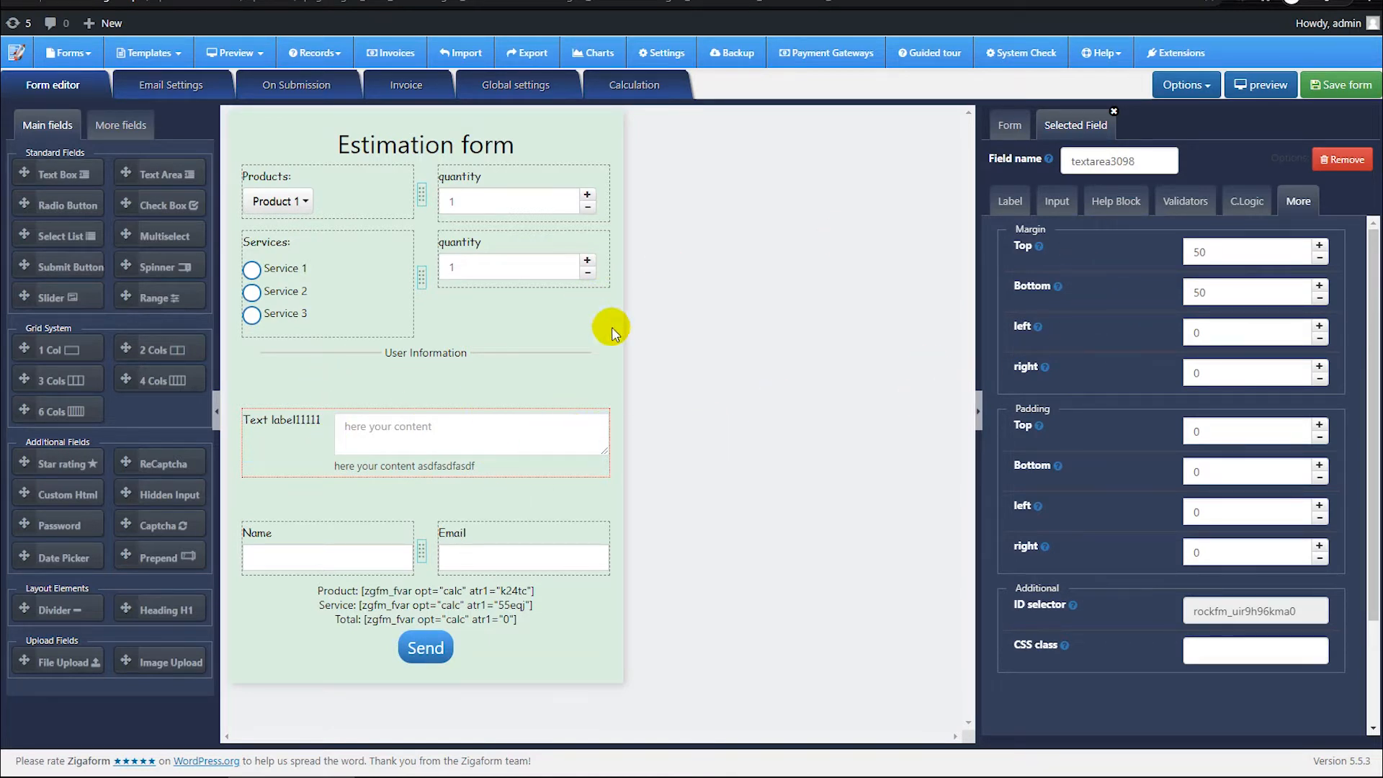
# Step: Change the form's solid background color to the stronger green #b1f5c1
pyautogui.click(1012, 126)
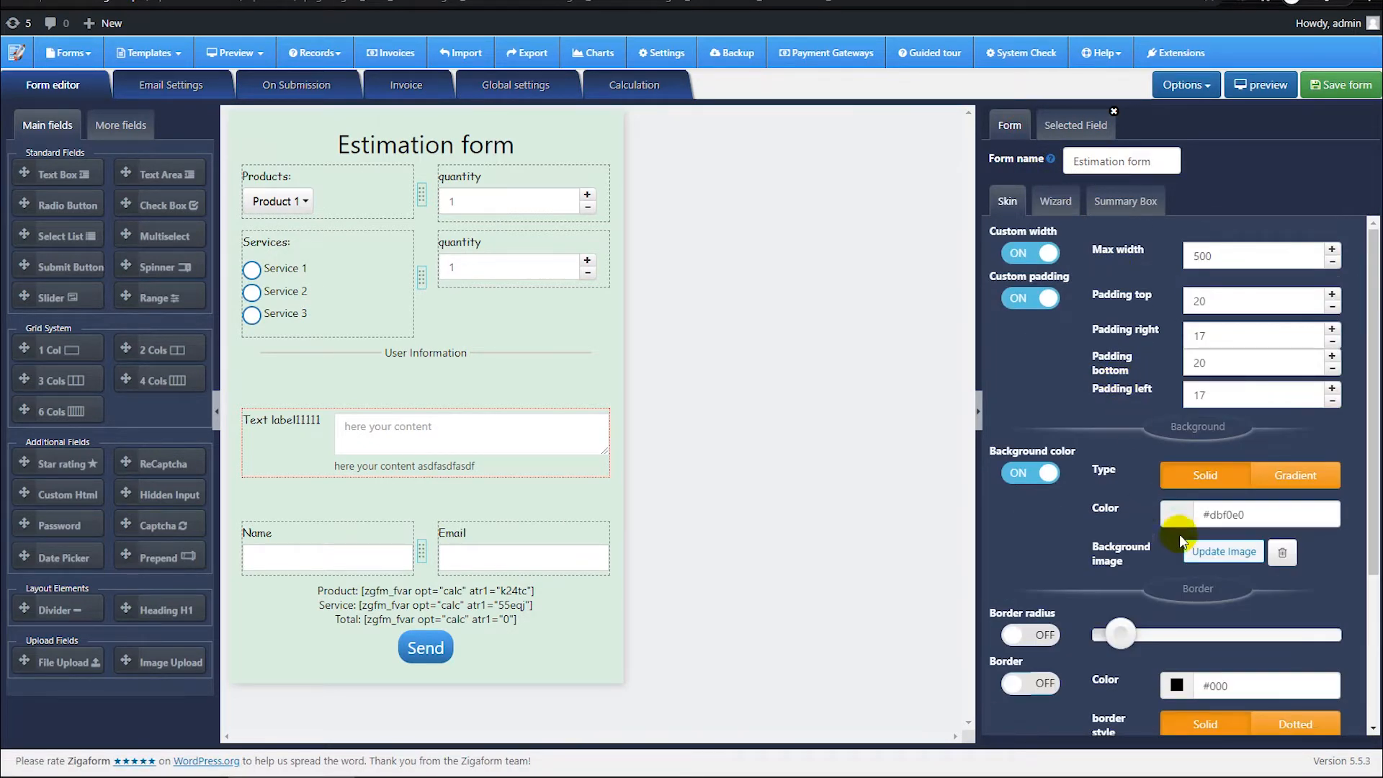
pyautogui.click(1179, 515)
pyautogui.moveTo(1088, 541); pyautogui.dragTo(1094, 537)
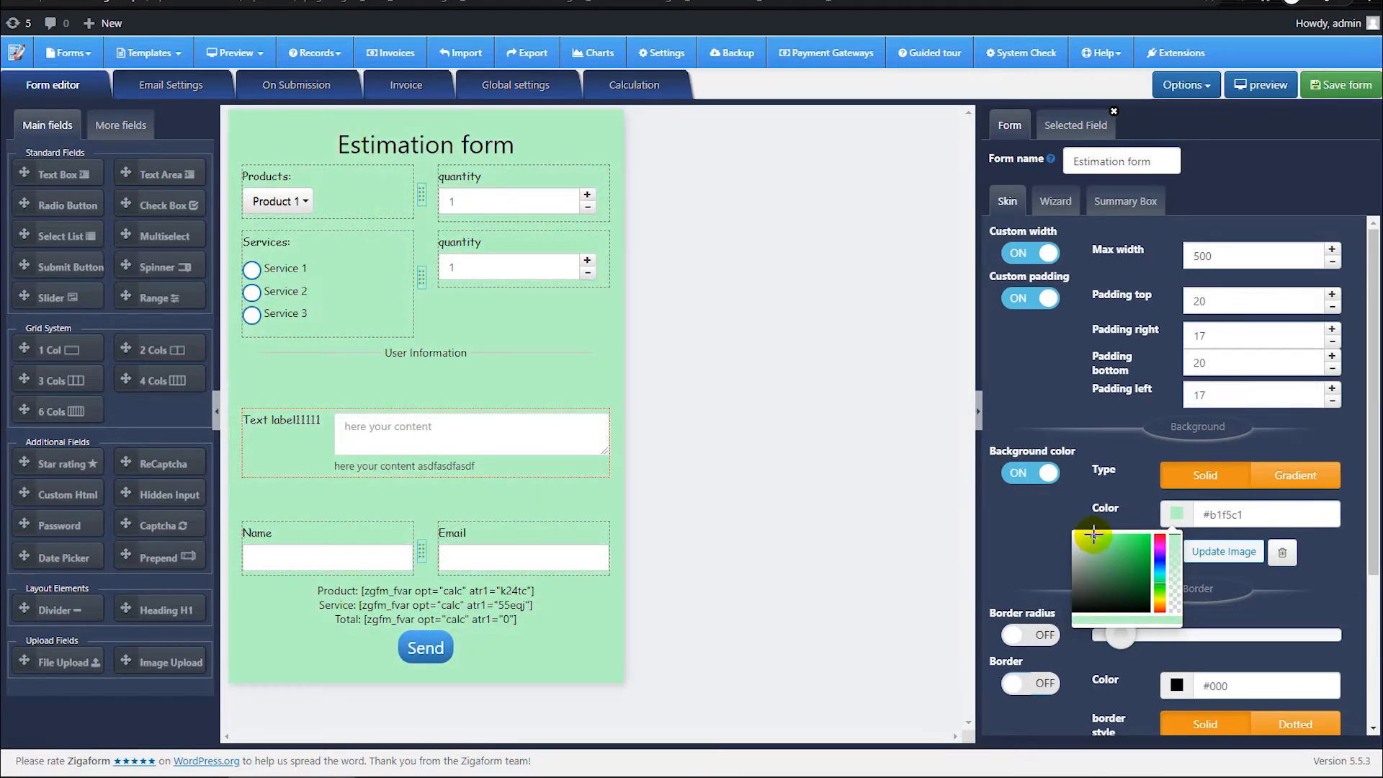
pyautogui.click(1078, 416)
# Step: Enable the form's border and border radius, and increase the radius to about the middle of its range
pyautogui.scroll(-2, 1069, 432)
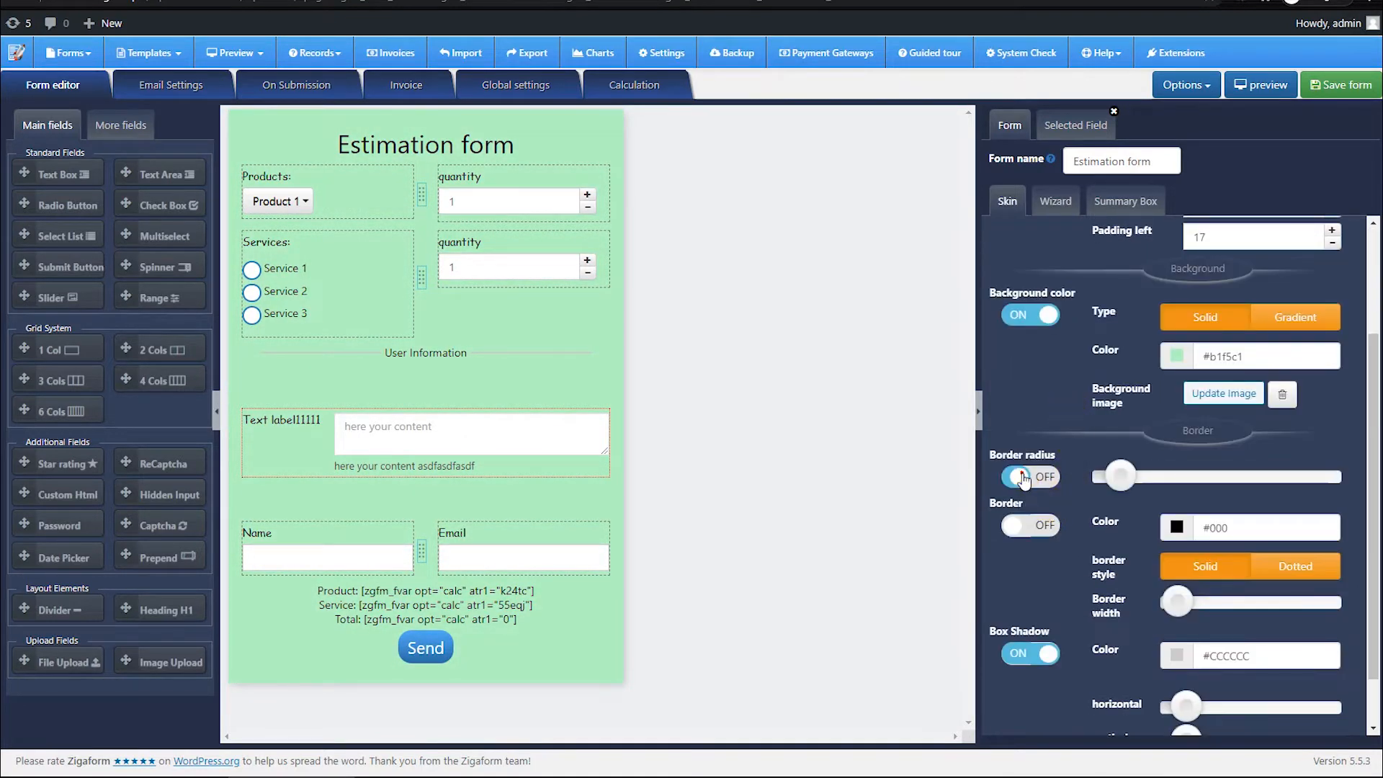
pyautogui.click(1030, 525)
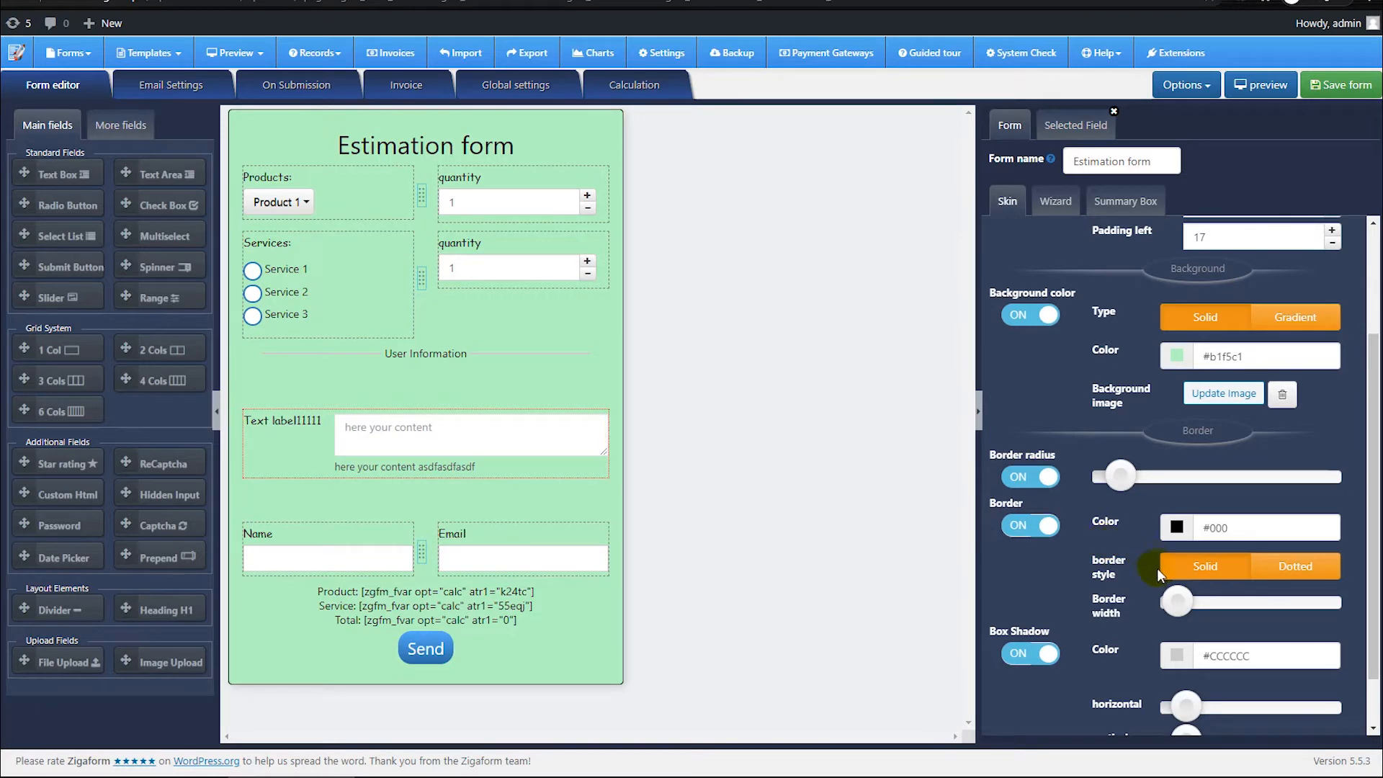
pyautogui.moveTo(1124, 484); pyautogui.dragTo(1218, 478)
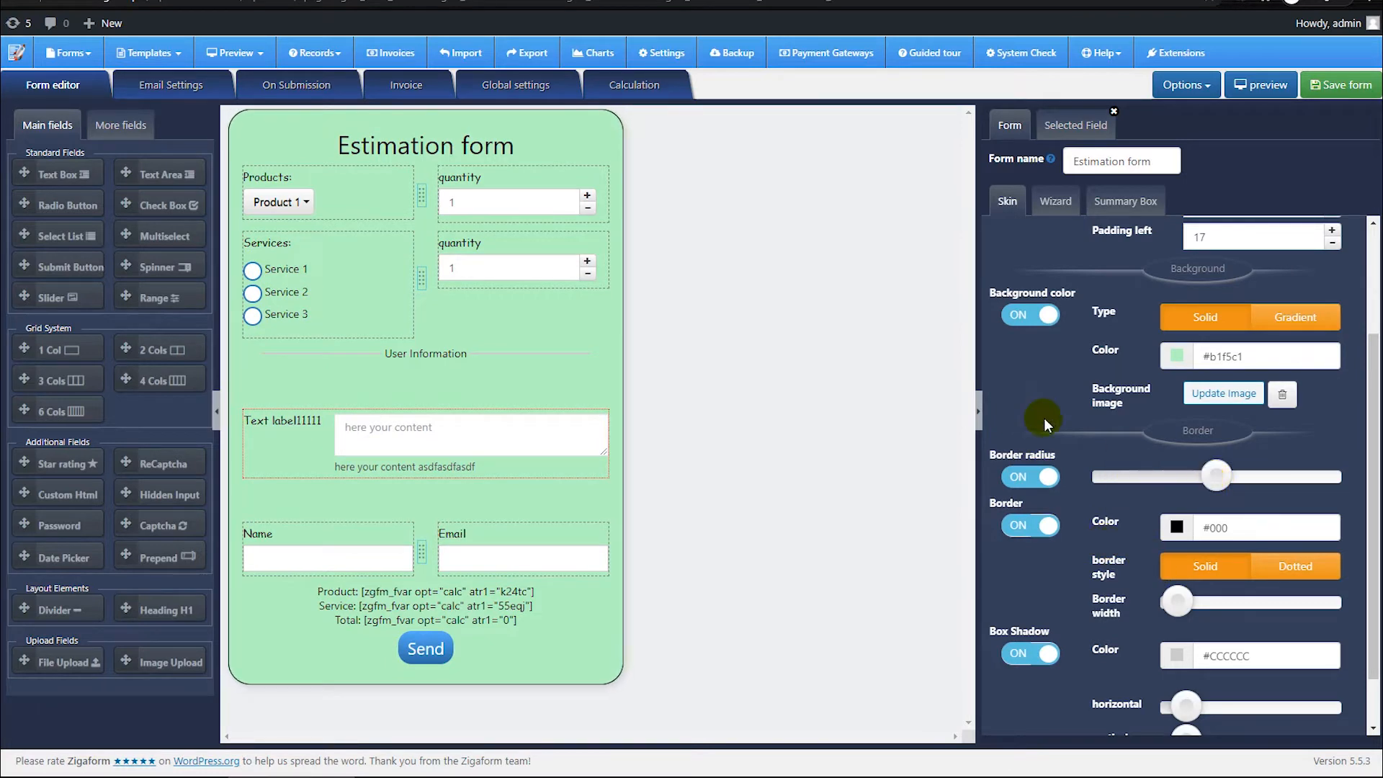
# Step: Enable the form's summary box and set its position to Right
pyautogui.scroll(2, 1084, 458)
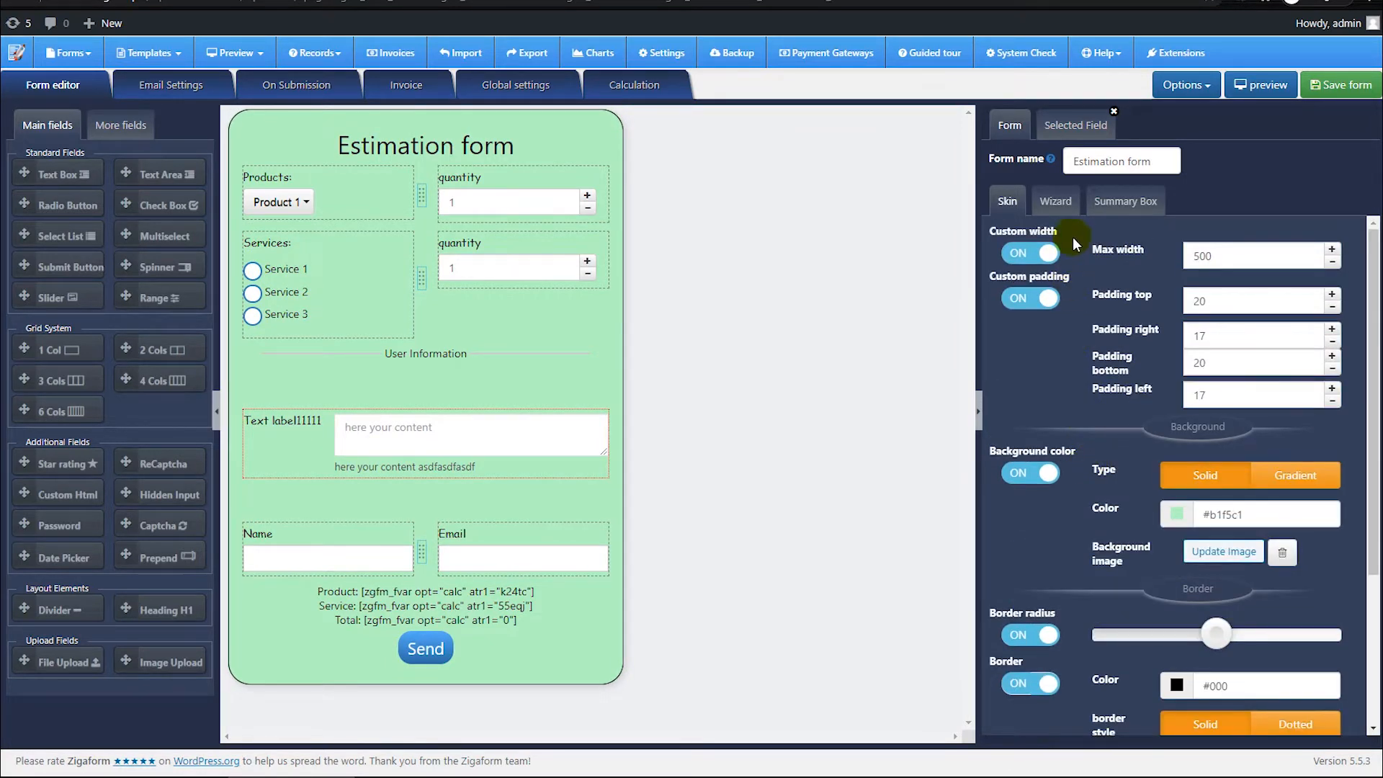
pyautogui.click(1071, 207)
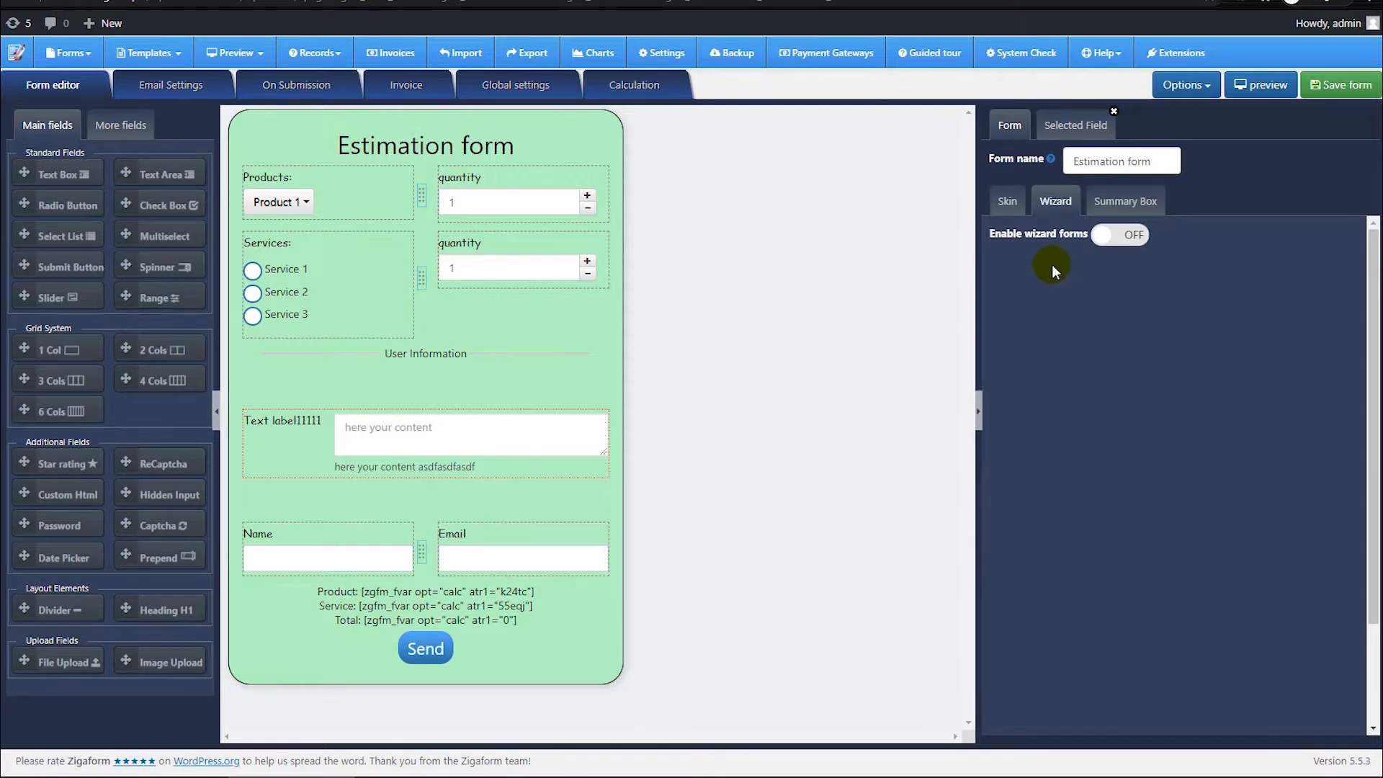
pyautogui.click(1125, 201)
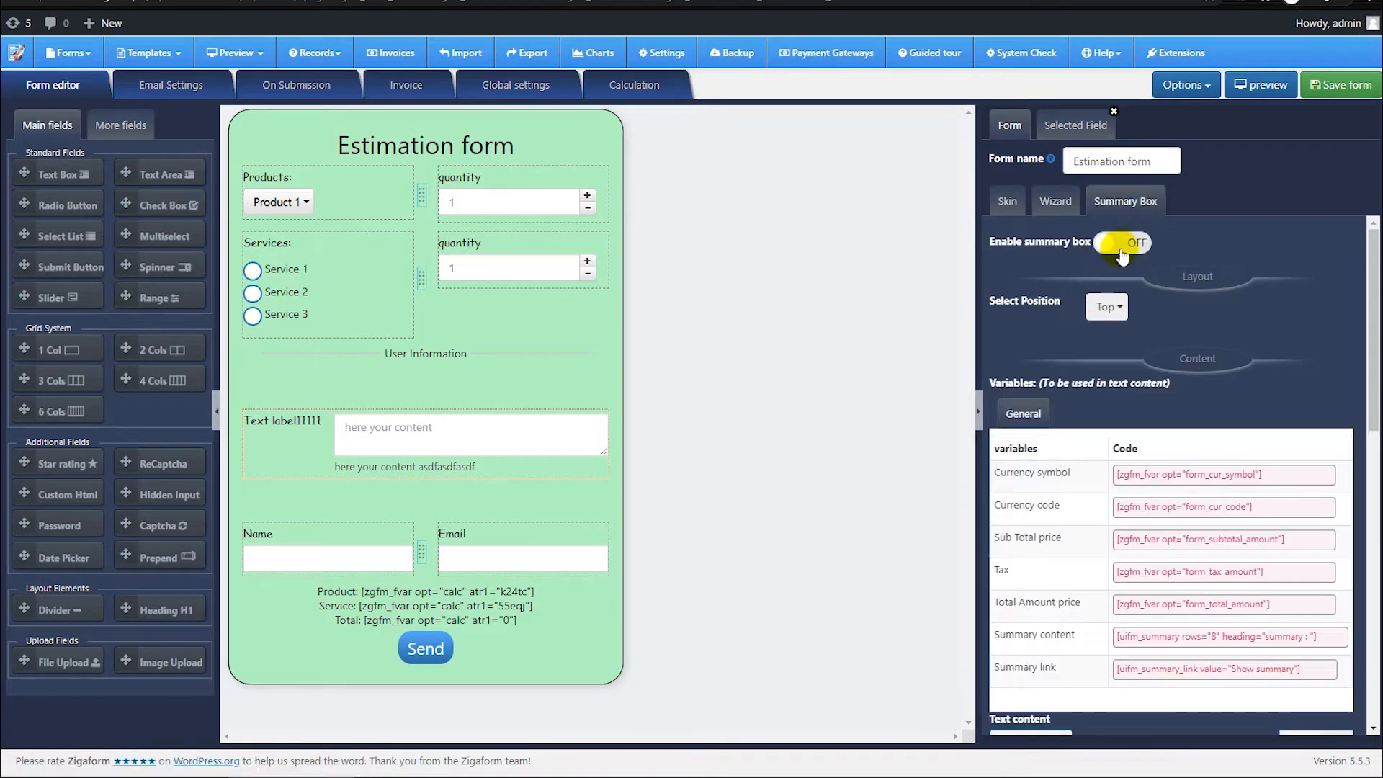
pyautogui.click(1120, 245)
pyautogui.click(1100, 295)
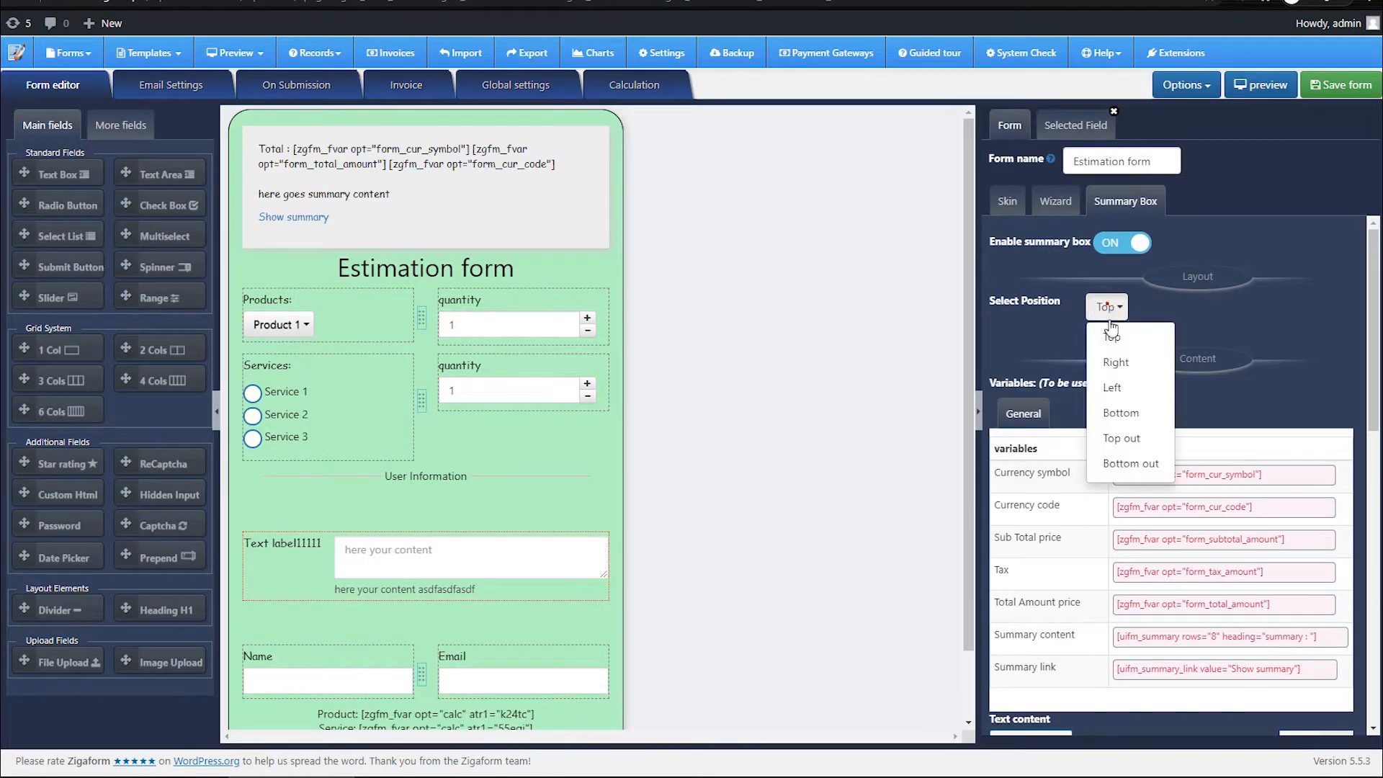
pyautogui.click(1100, 353)
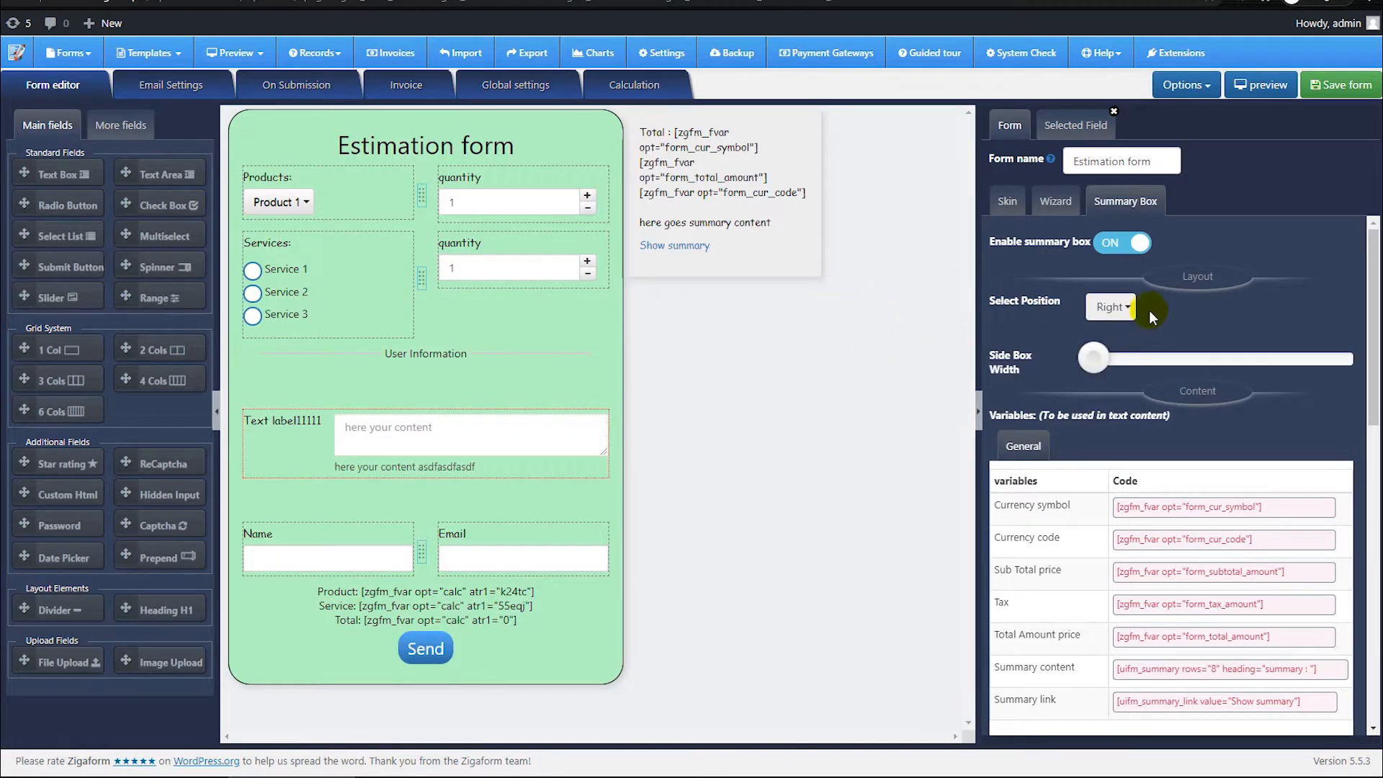
# Step: Examine the summary box's variables and text content in an enlarged editor, and disable the summary box
pyautogui.scroll(-10, 1105, 451)
pyautogui.scroll(6, 1105, 451)
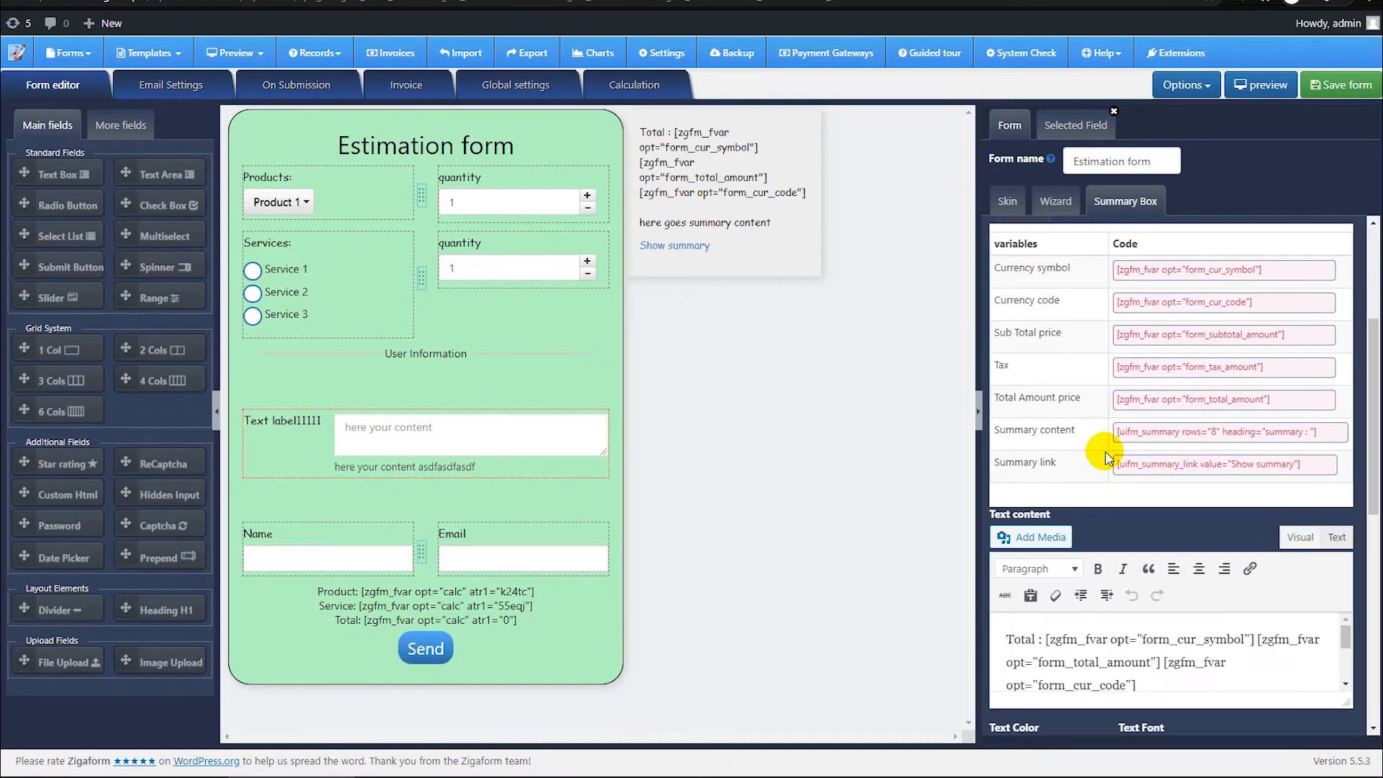
pyautogui.scroll(-3, 1105, 450)
pyautogui.moveTo(1345, 464); pyautogui.dragTo(1356, 604)
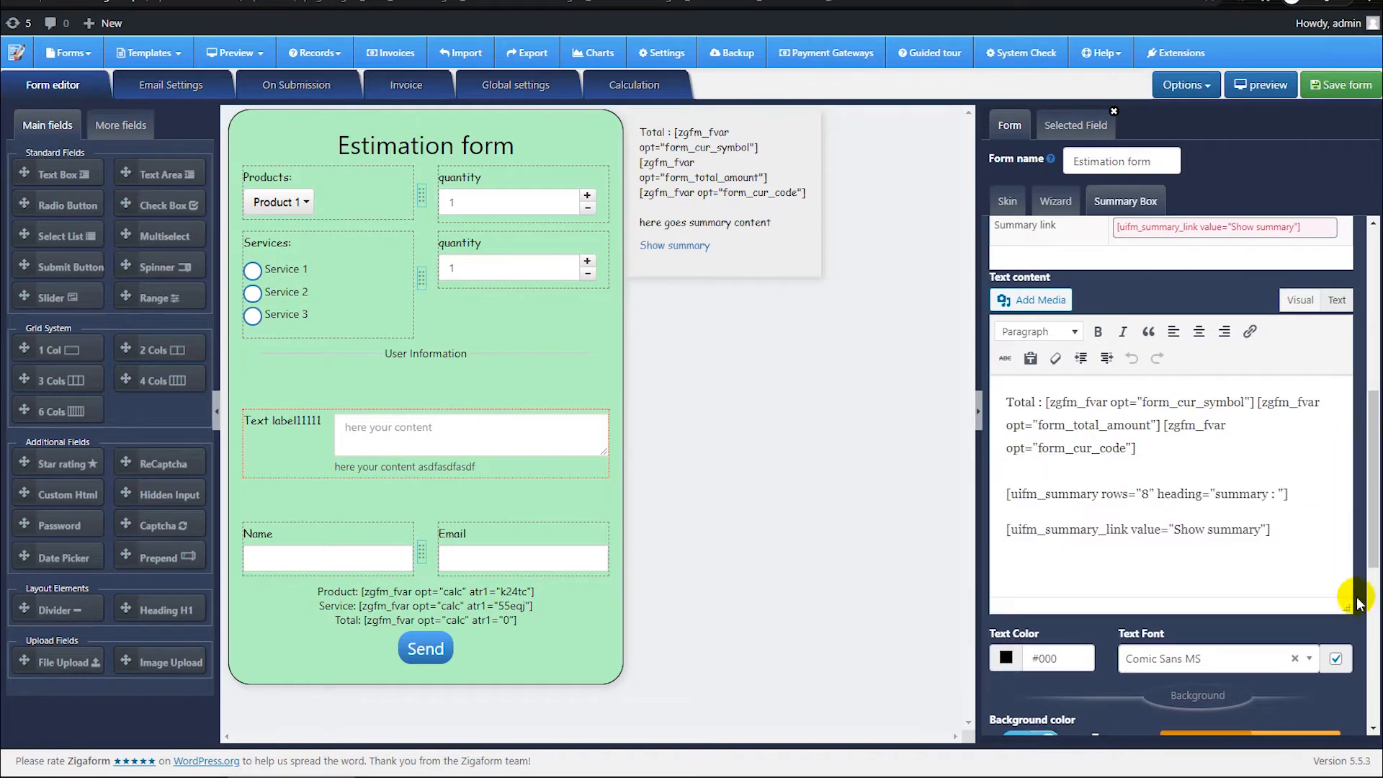
pyautogui.moveTo(1286, 527); pyautogui.dragTo(1014, 402)
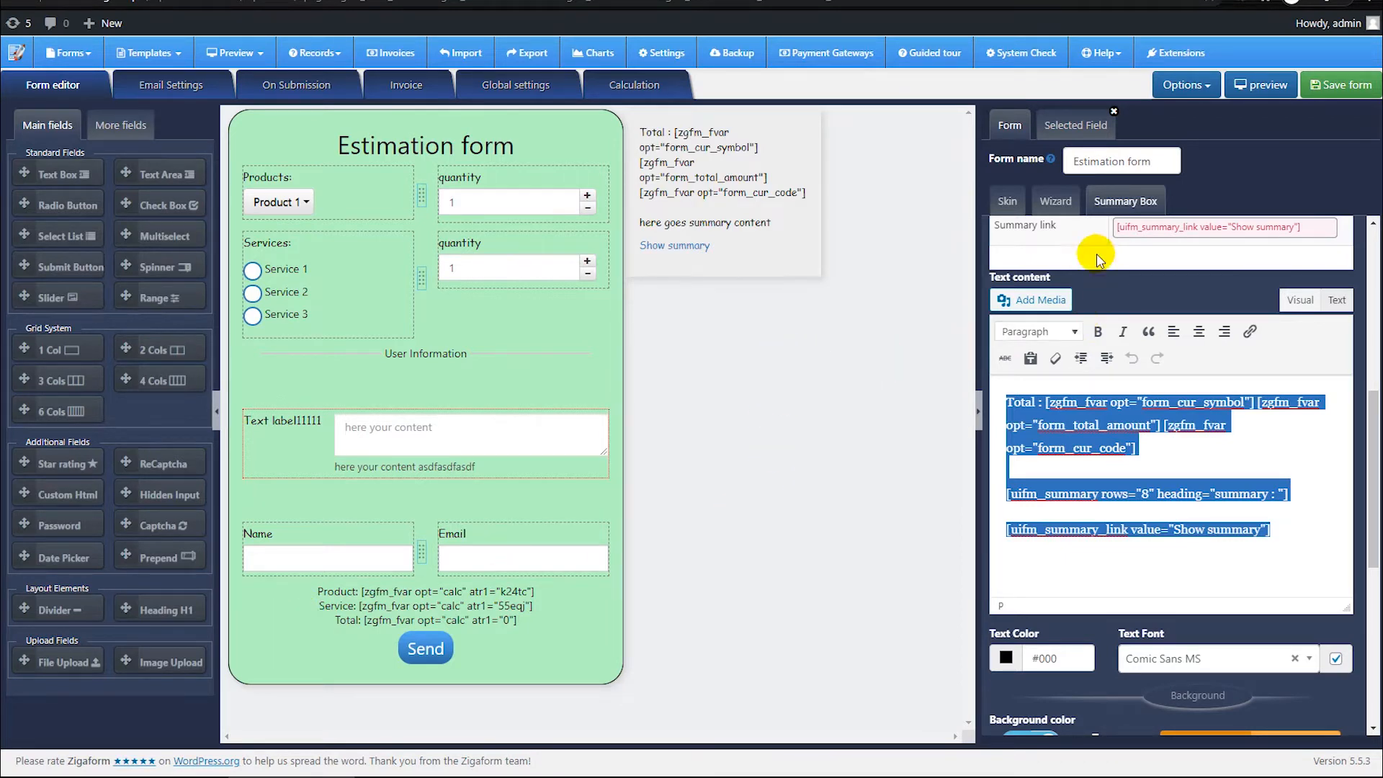
pyautogui.scroll(6, 1177, 313)
pyautogui.click(1123, 245)
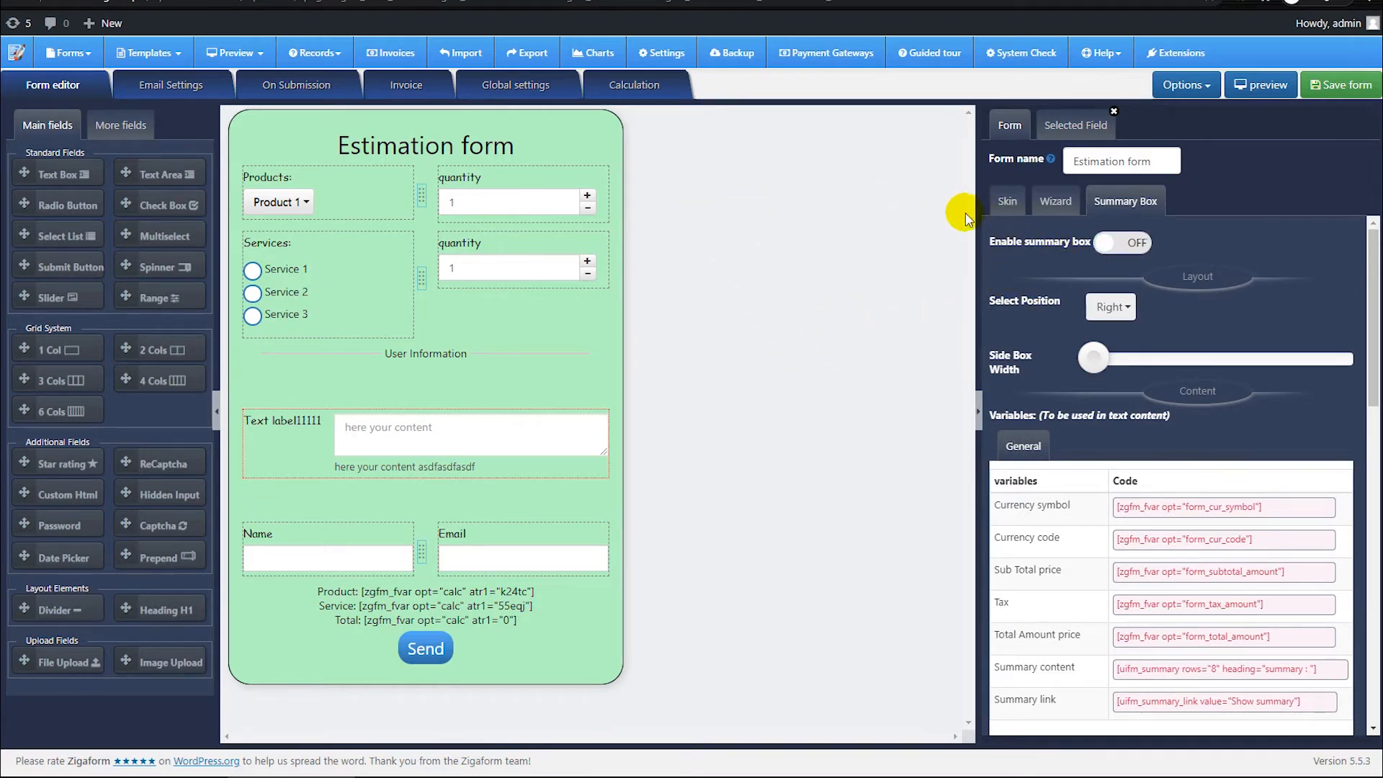
# Step: Examine the form's email settings, including the sender fields, the admin email fields and the email template
pyautogui.click(166, 90)
pyautogui.scroll(-5, 235, 396)
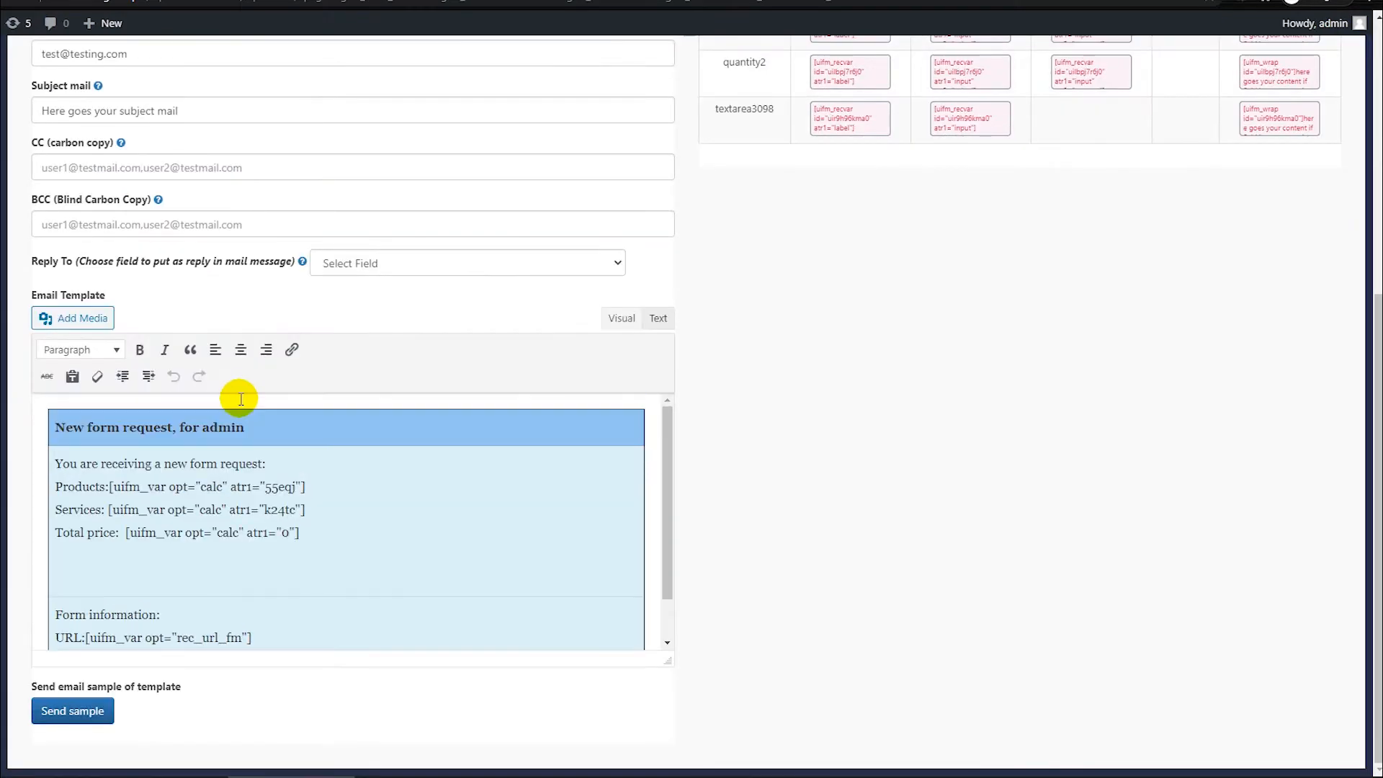
pyautogui.scroll(10, 242, 398)
pyautogui.click(122, 181)
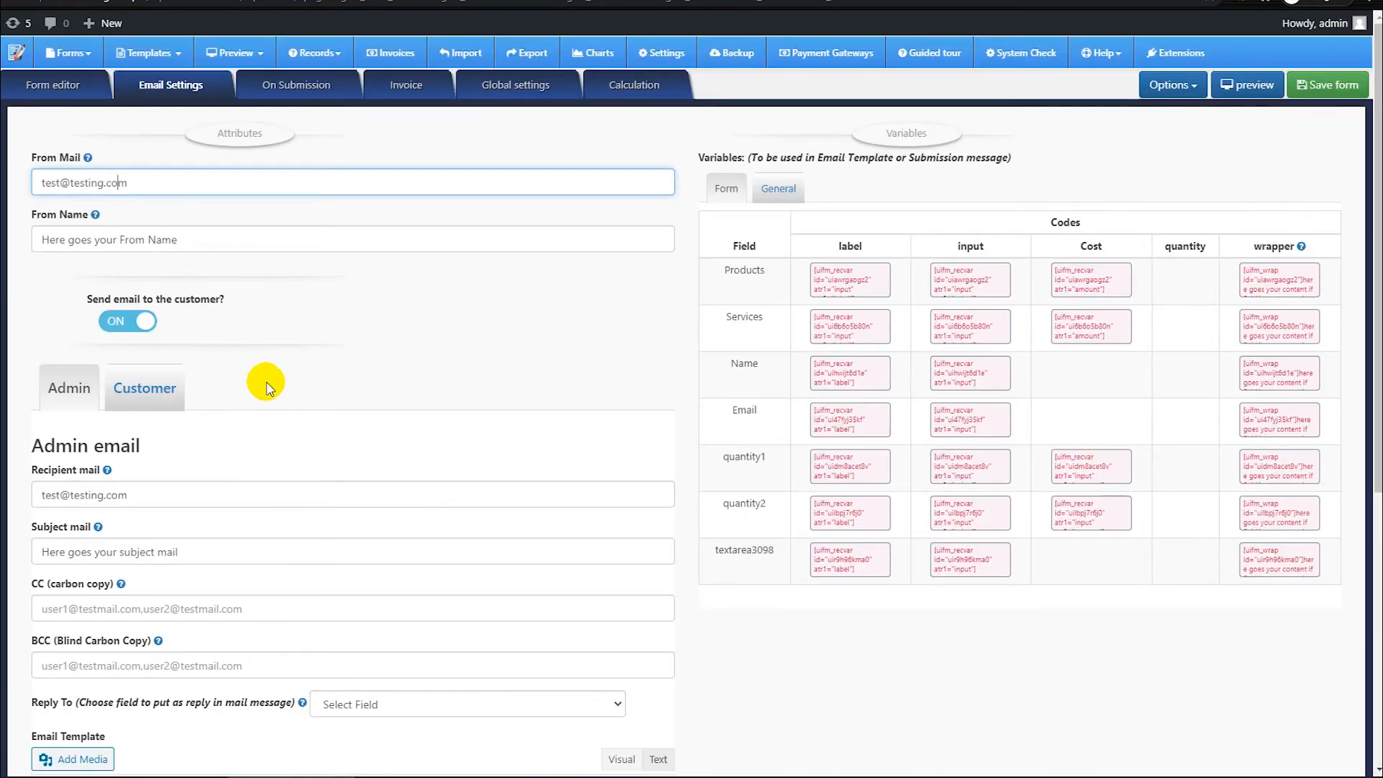
pyautogui.scroll(-4, 349, 370)
pyautogui.scroll(1, 123, 269)
pyautogui.click(142, 295)
pyautogui.scroll(-3, 232, 349)
pyautogui.scroll(3, 222, 349)
pyautogui.scroll(-3, 276, 467)
pyautogui.click(276, 467)
pyautogui.scroll(-1, 175, 500)
pyautogui.scroll(1, 144, 522)
# Step: Remove the blank lines below the total price in the admin email template and insert a single empty line there
pyautogui.click(115, 566)
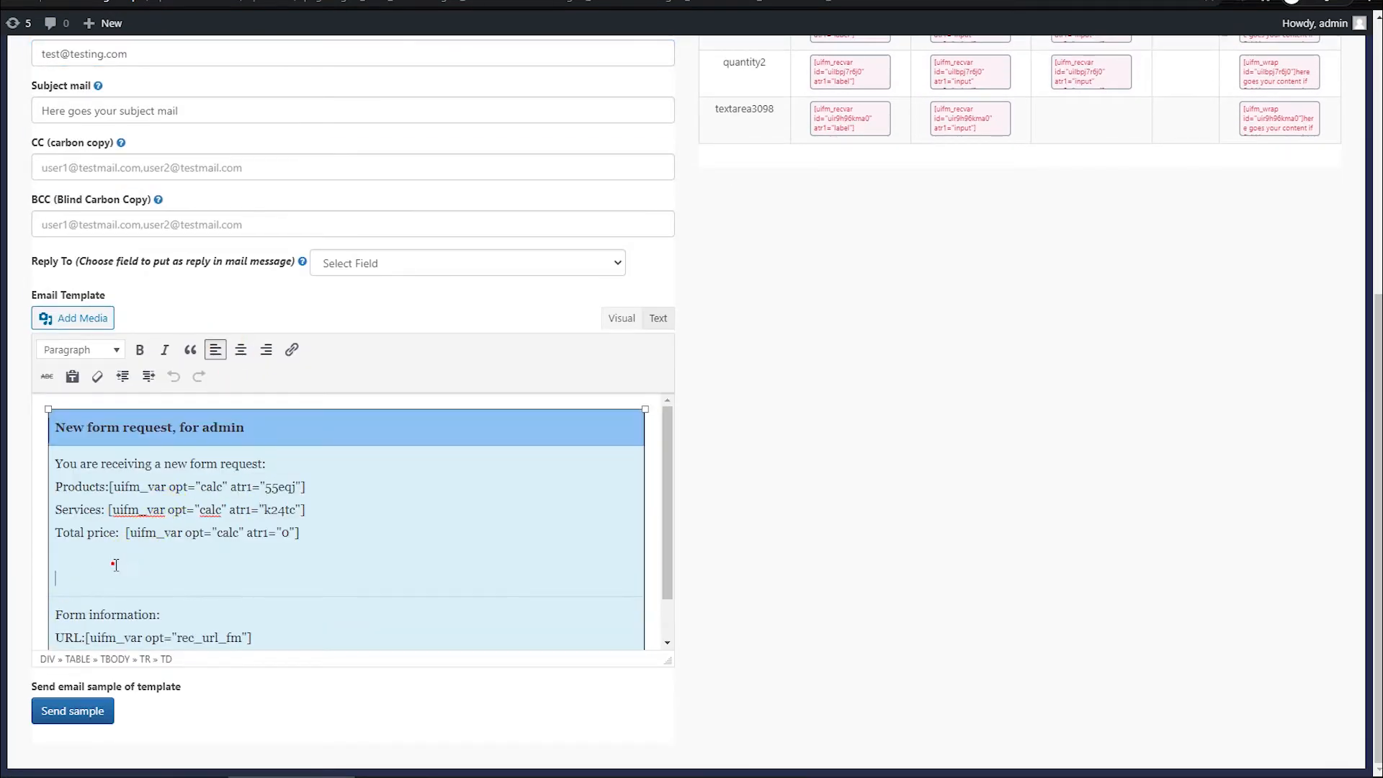
pyautogui.press('BackSpace')
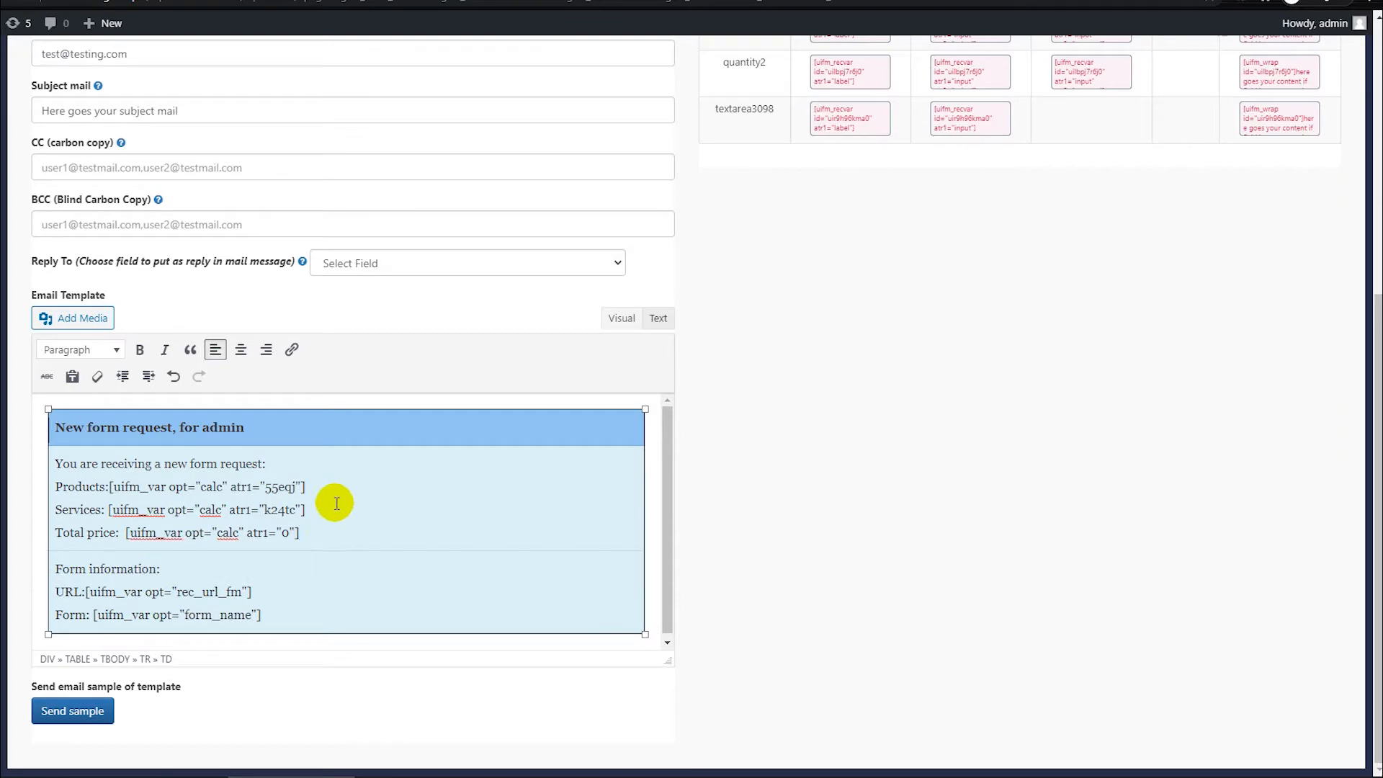
pyautogui.click(315, 527)
pyautogui.press('Return')
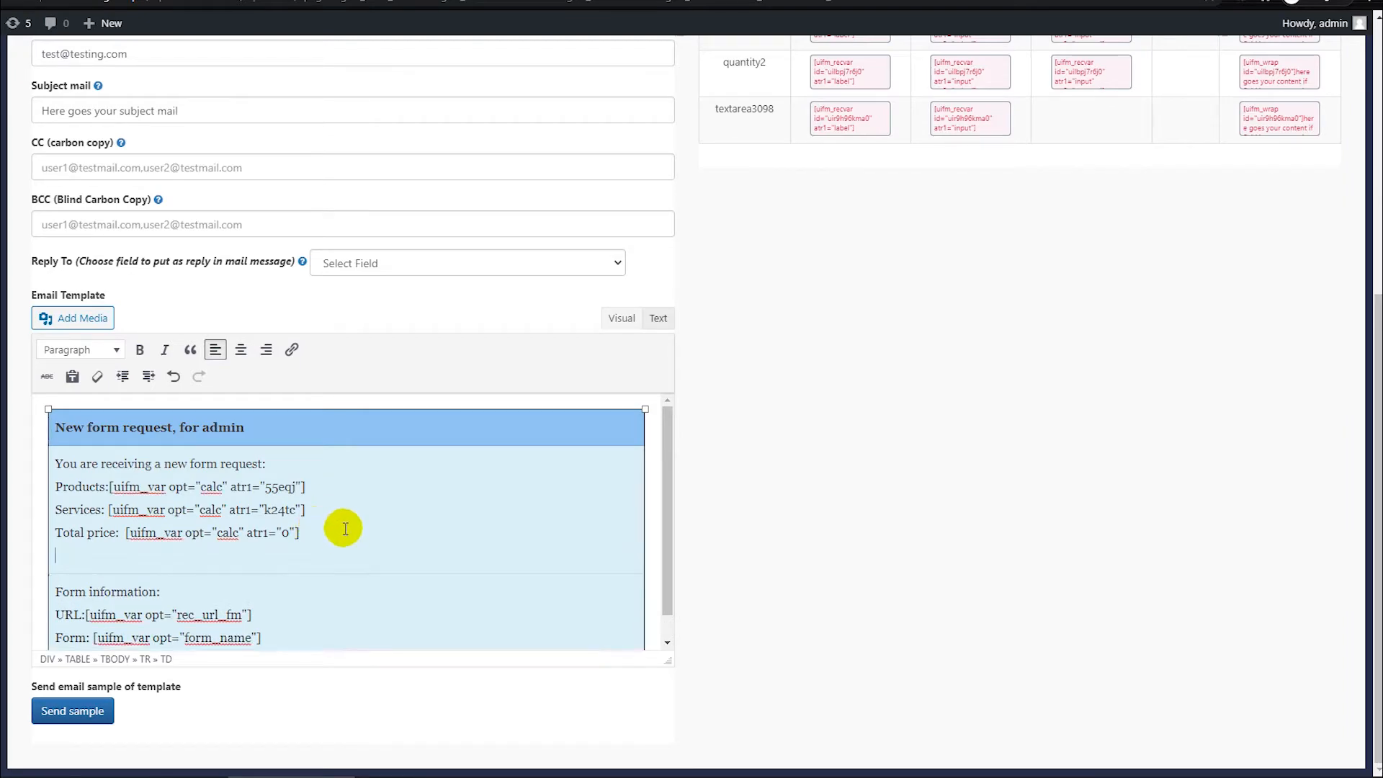
# Step: Highlight the total price code in the email template and look through the form's list of backend variables
pyautogui.moveTo(318, 530); pyautogui.dragTo(153, 530)
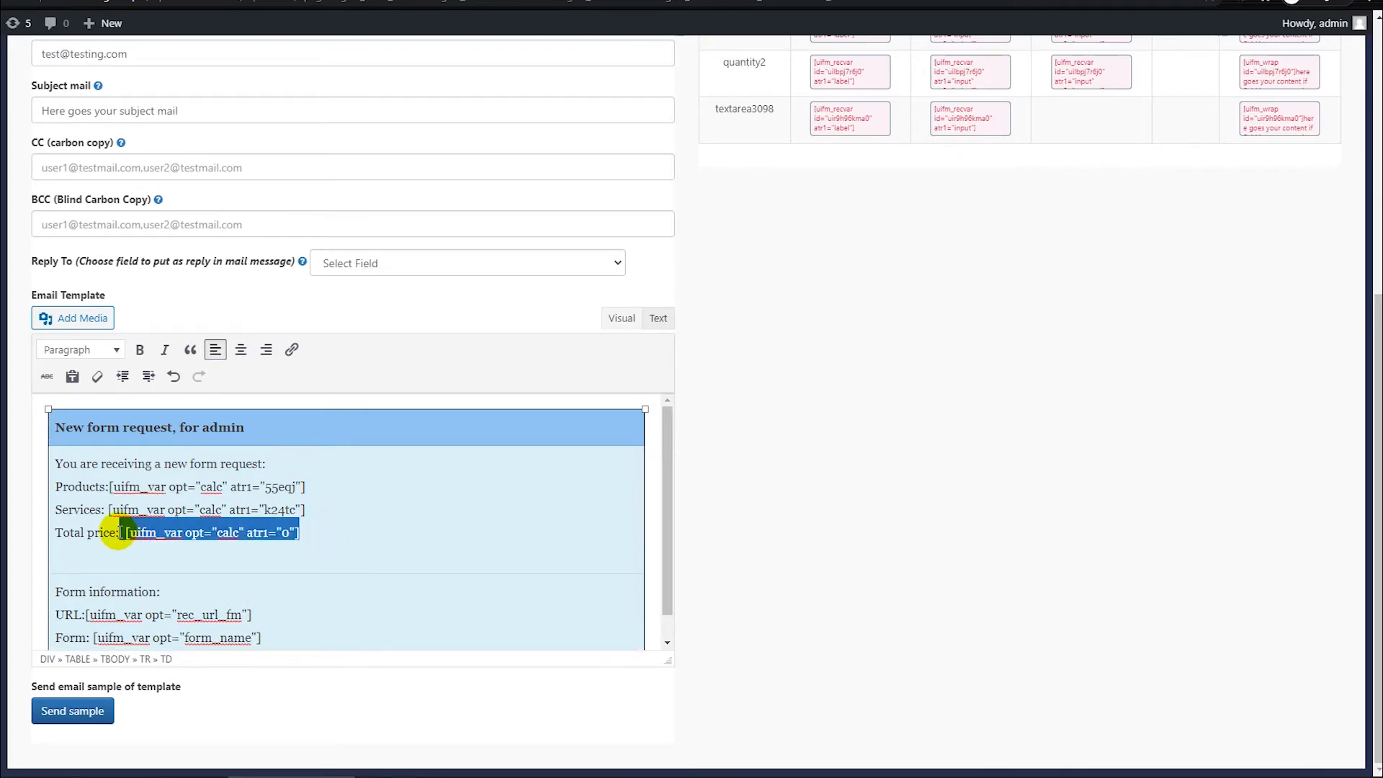
pyautogui.scroll(6, 913, 395)
pyautogui.click(1196, 99)
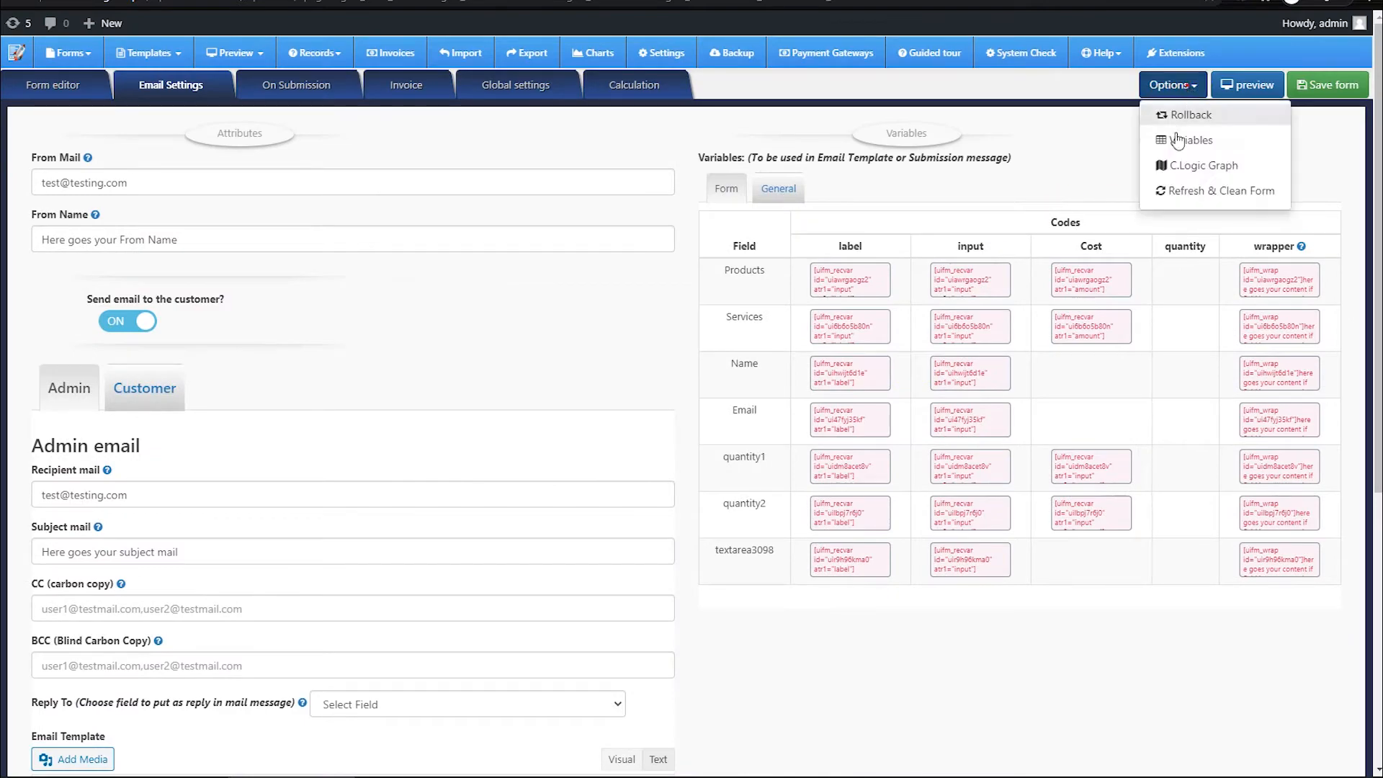
pyautogui.click(1188, 139)
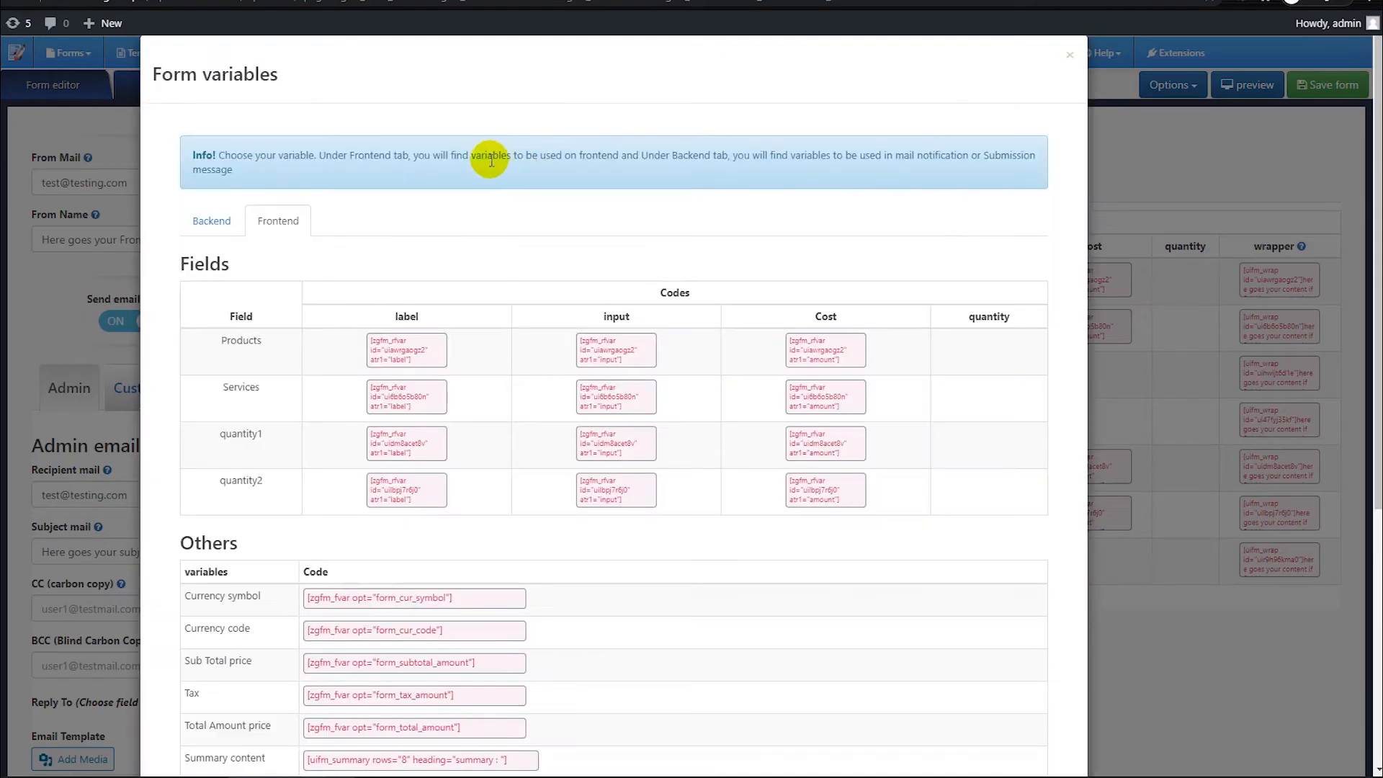
pyautogui.click(206, 222)
pyautogui.scroll(-5, 307, 324)
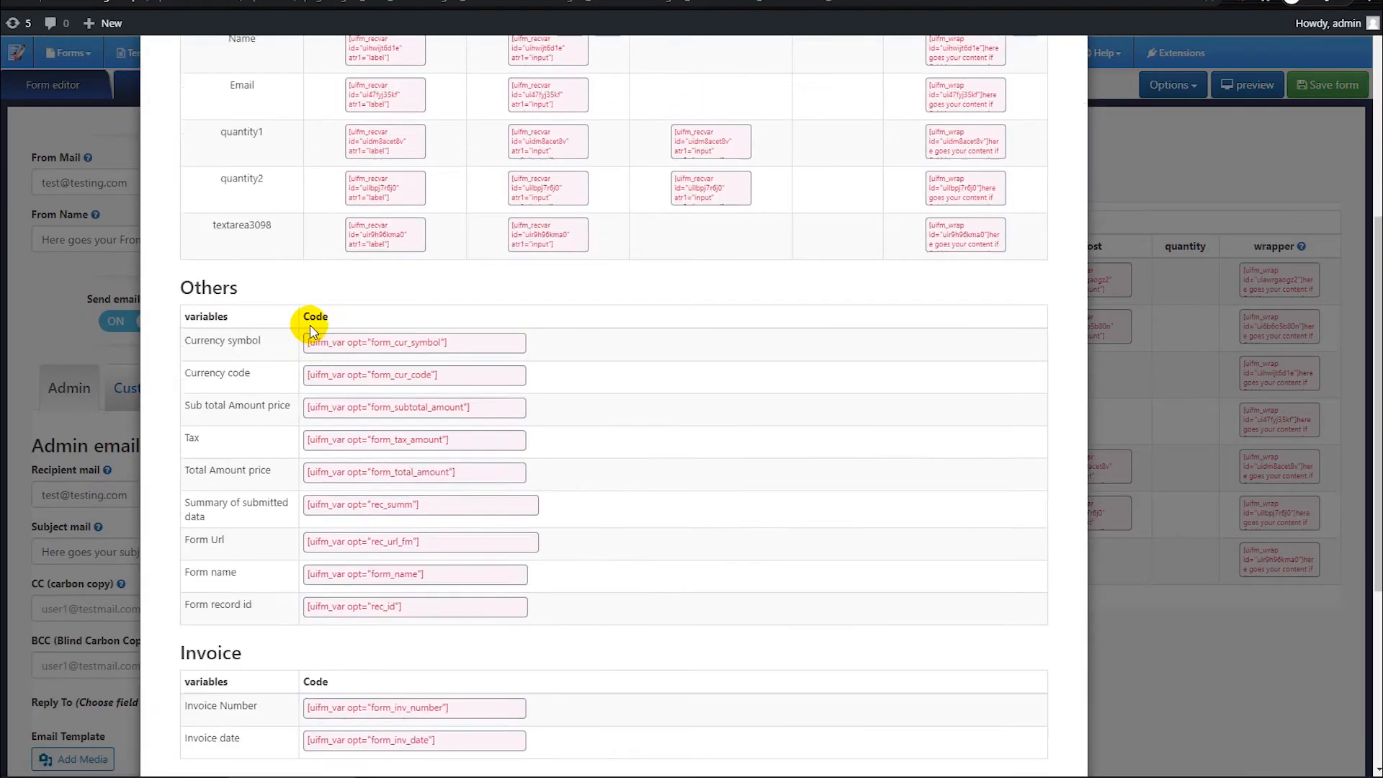
pyautogui.scroll(-1, 316, 326)
pyautogui.scroll(7, 328, 328)
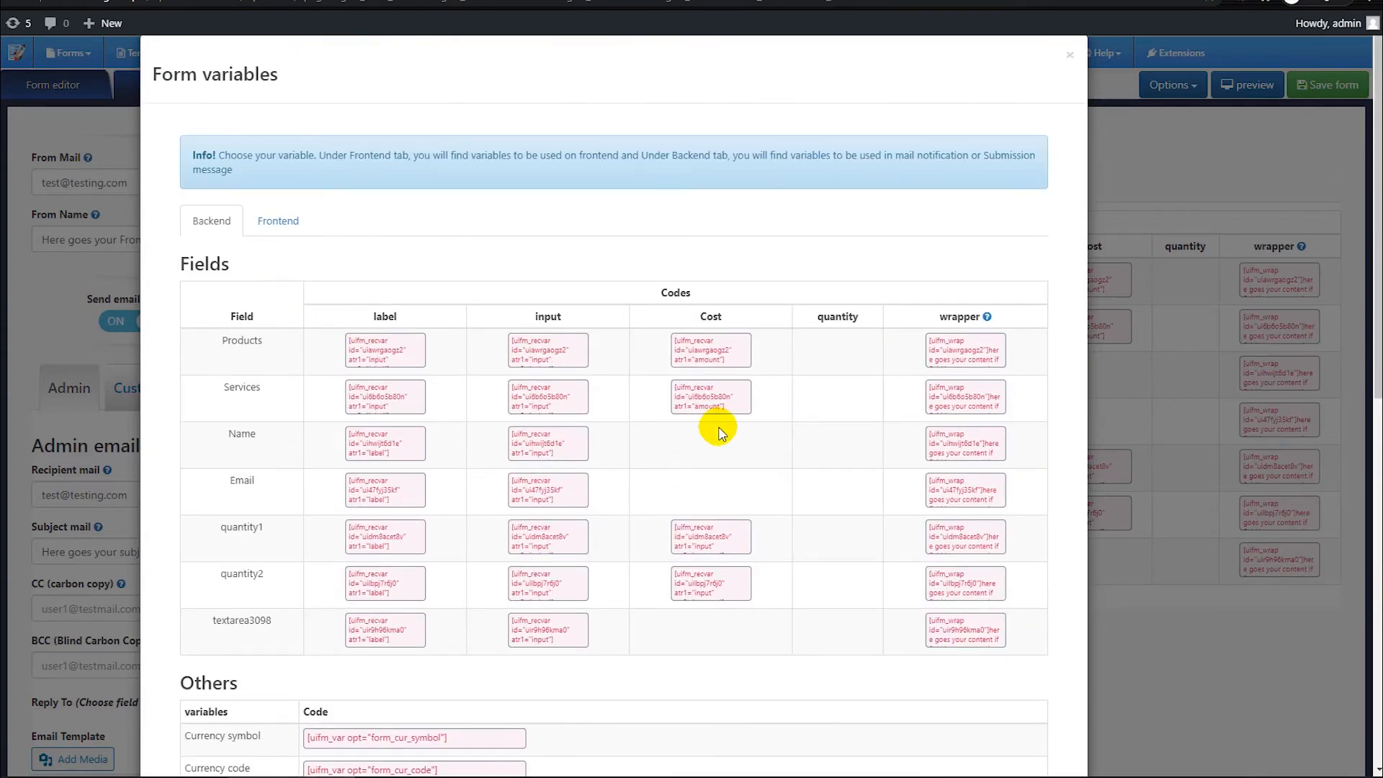
# Step: Examine the backend field codes and the calculation variables, and close the variables list to return to the email settings
pyautogui.moveTo(214, 291)
pyautogui.mouseDown()
pyautogui.moveTo(889, 552)
pyautogui.moveTo(1013, 659)
pyautogui.mouseUp()
pyautogui.press('Escape')
pyautogui.scroll(-10, 404, 299)
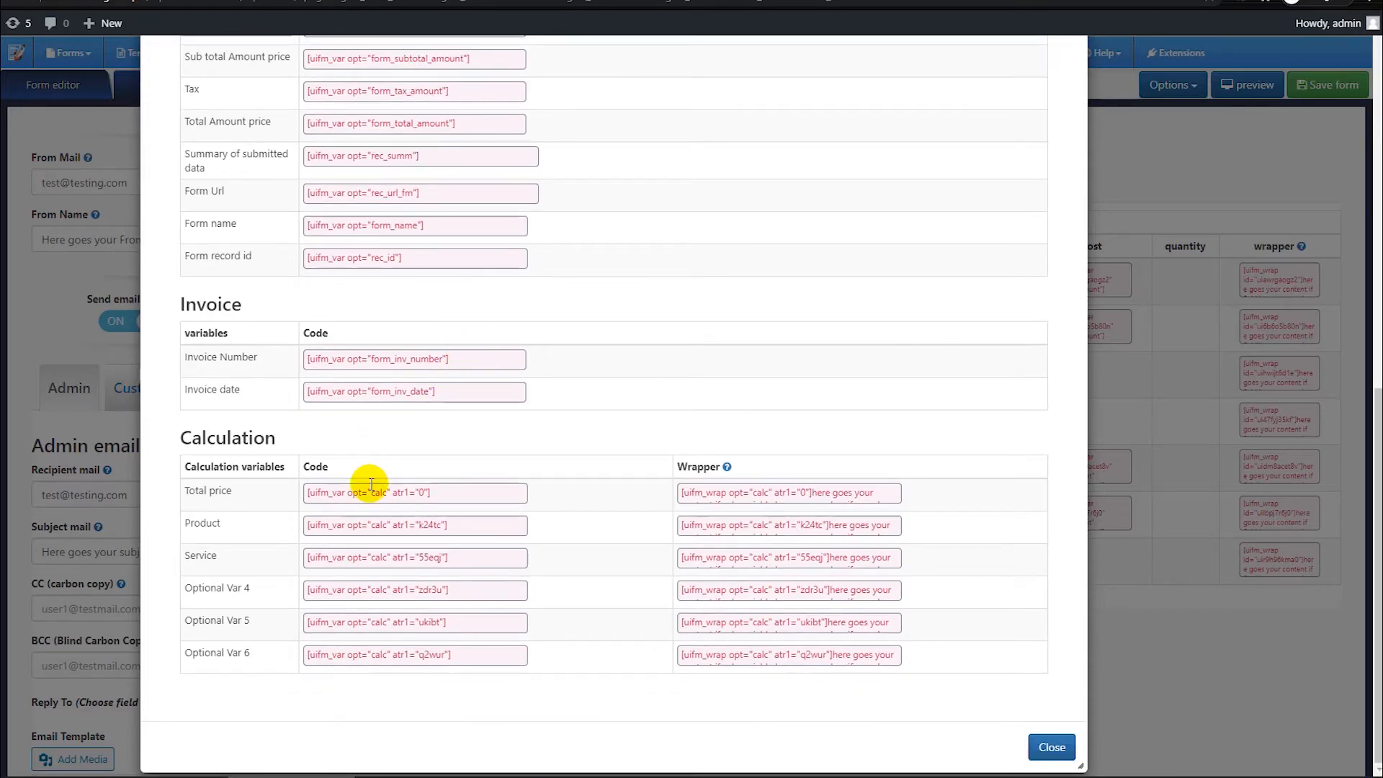
pyautogui.moveTo(173, 425); pyautogui.dragTo(605, 672)
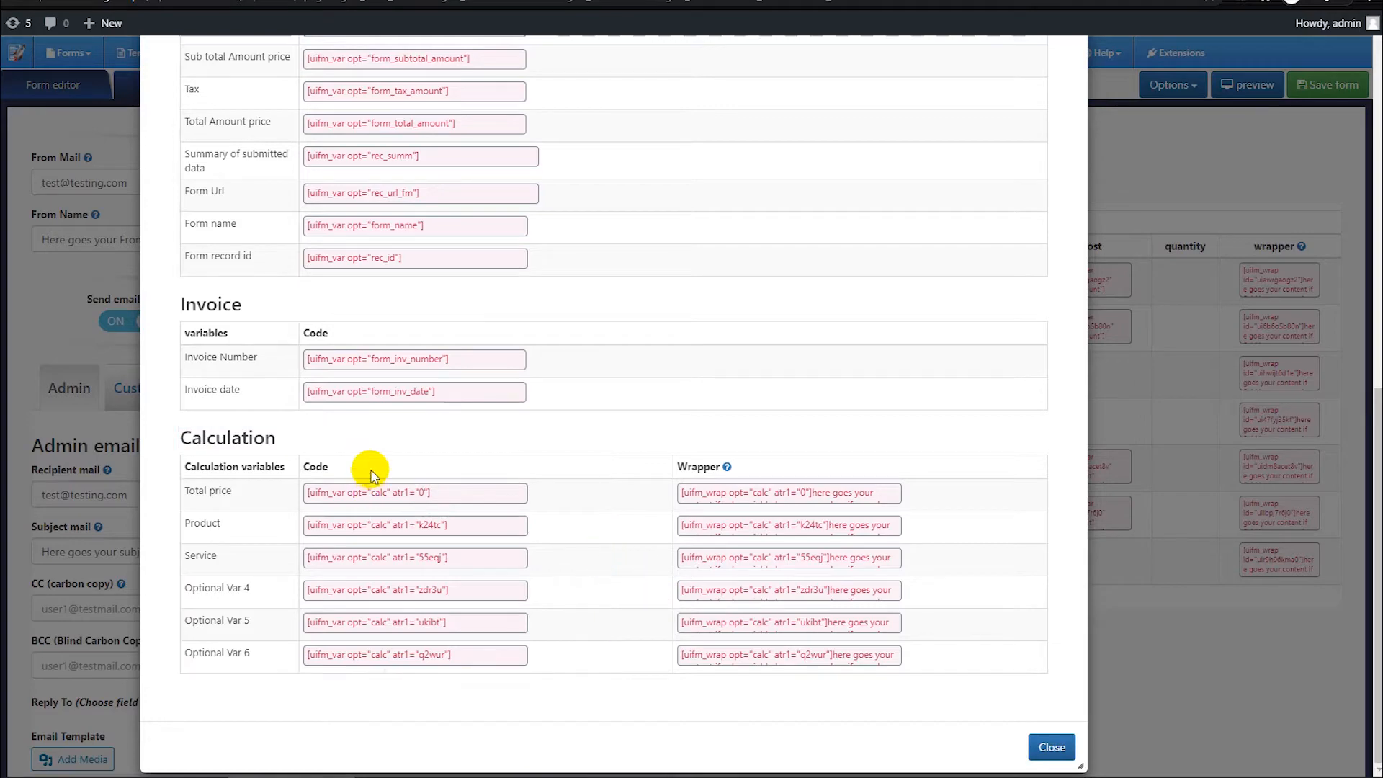
pyautogui.scroll(10, 541, 478)
pyautogui.click(1174, 434)
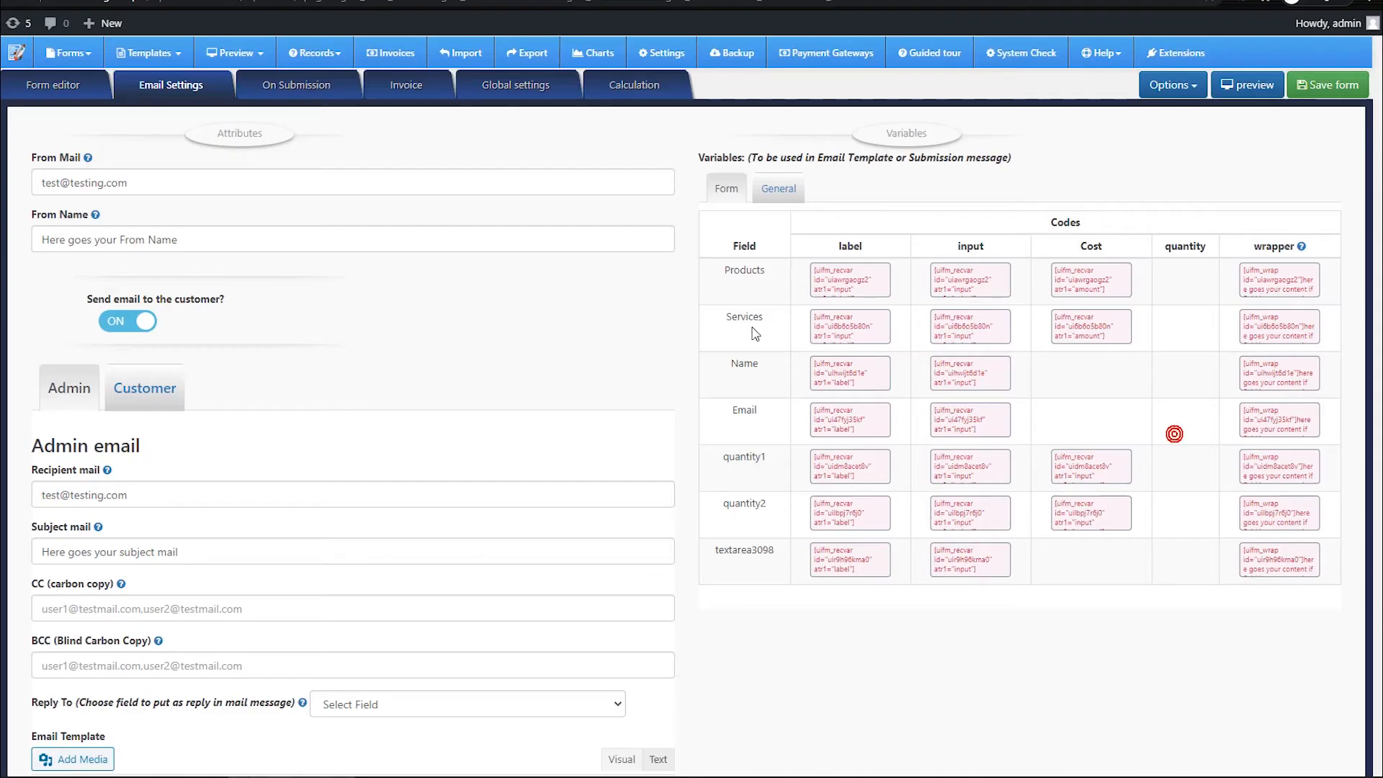
pyautogui.scroll(-3, 603, 324)
pyautogui.scroll(3, 587, 330)
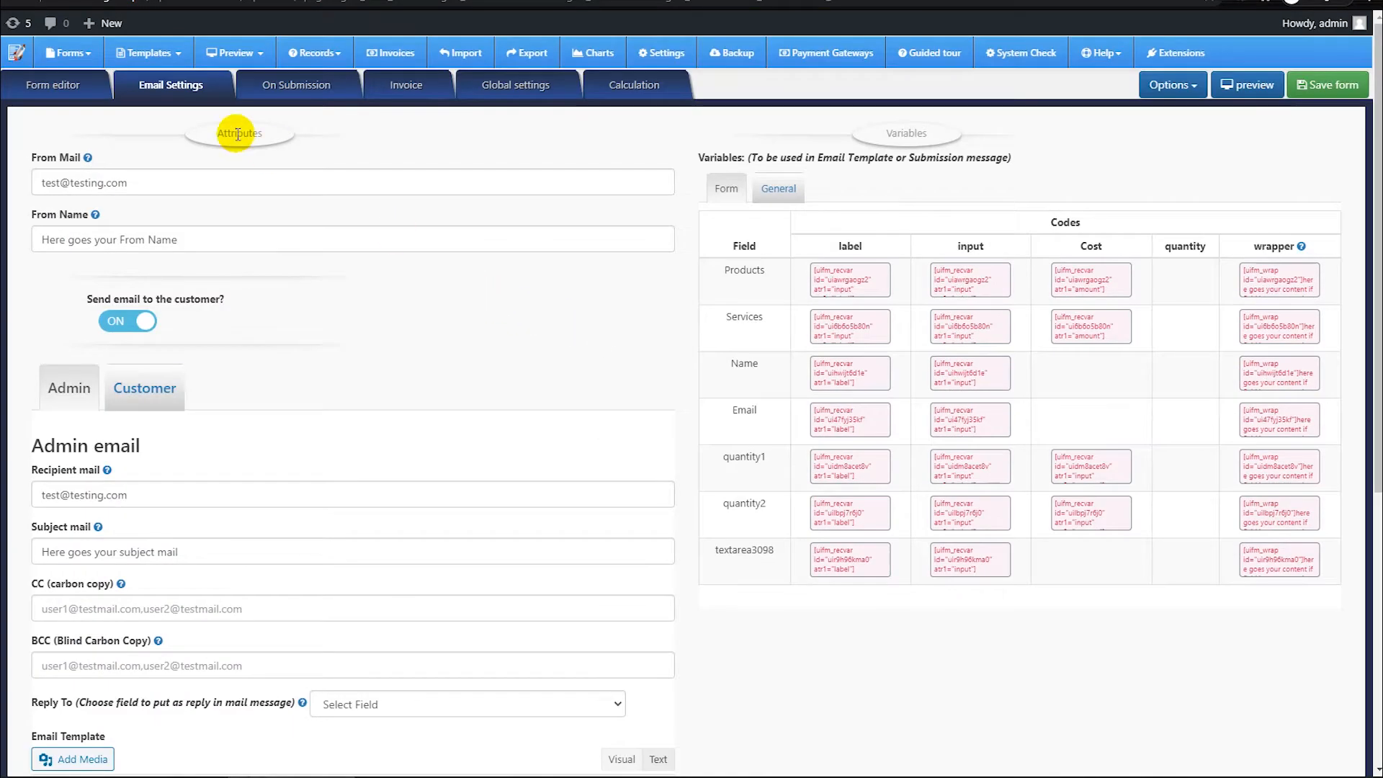
# Step: Enlarge the success message editor for form submission and examine its source view and the Products calculation code
pyautogui.click(296, 84)
pyautogui.moveTo(1346, 317); pyautogui.dragTo(1290, 641)
pyautogui.click(323, 286)
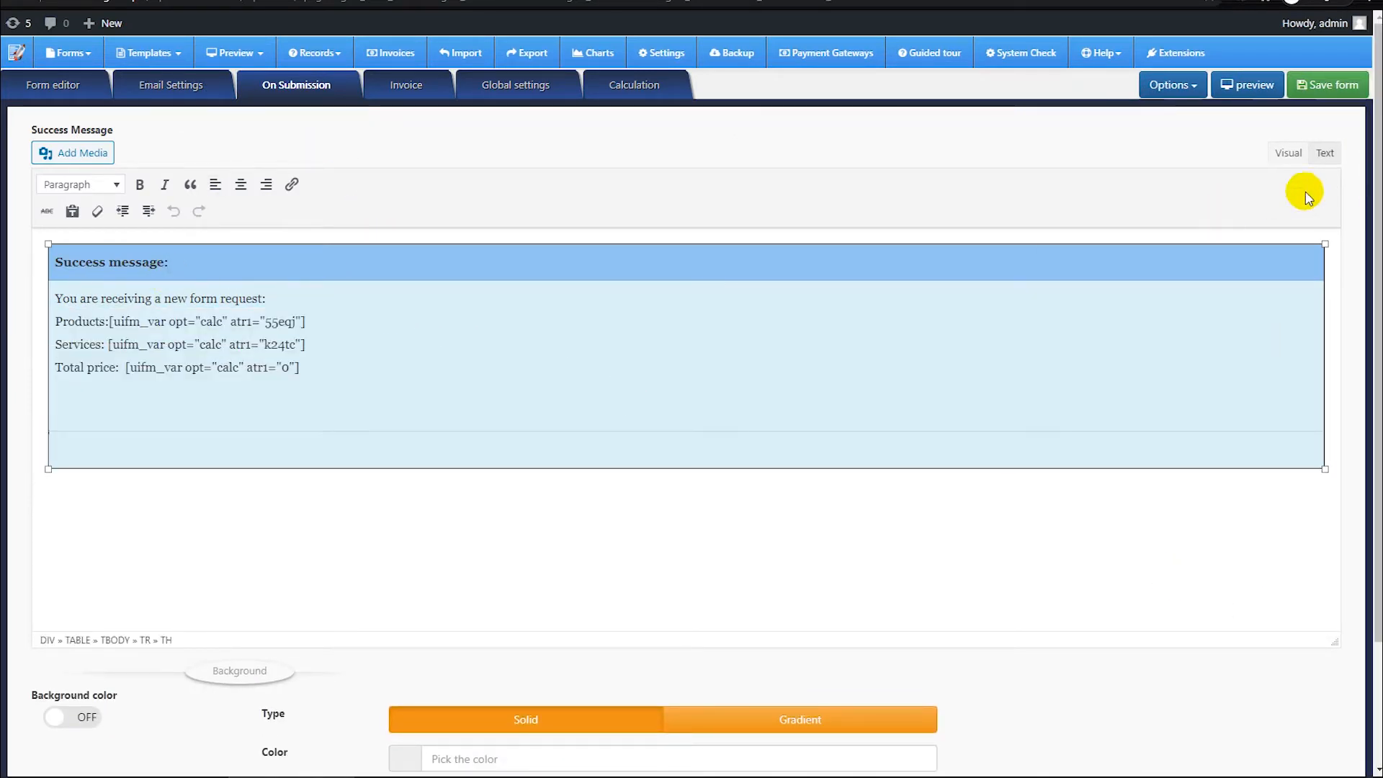
pyautogui.click(1325, 154)
pyautogui.click(1288, 154)
pyautogui.click(370, 297)
pyautogui.moveTo(313, 316); pyautogui.dragTo(123, 318)
pyautogui.click(346, 336)
# Step: Examine the background and URL redirection settings below the success message
pyautogui.scroll(-2, 344, 338)
pyautogui.scroll(2, 785, 472)
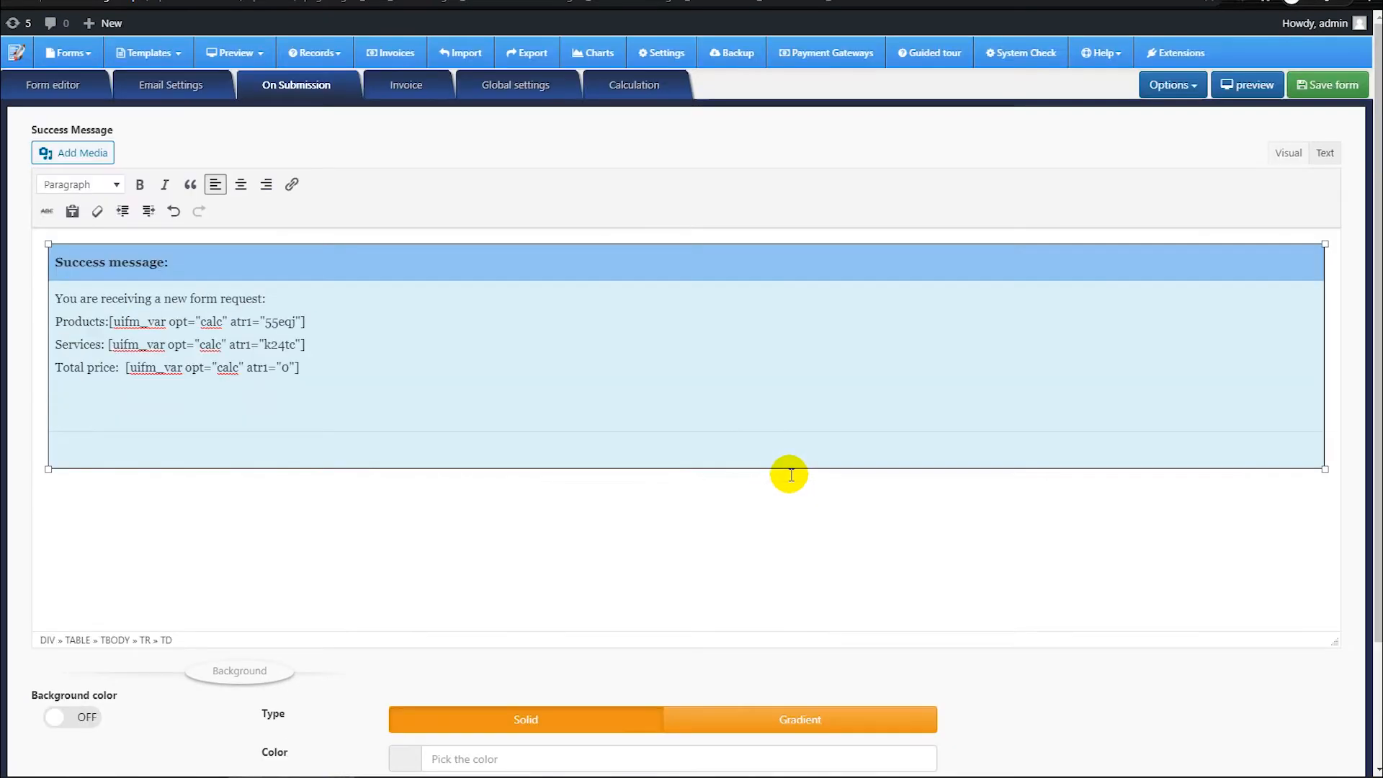
pyautogui.scroll(-2, 413, 469)
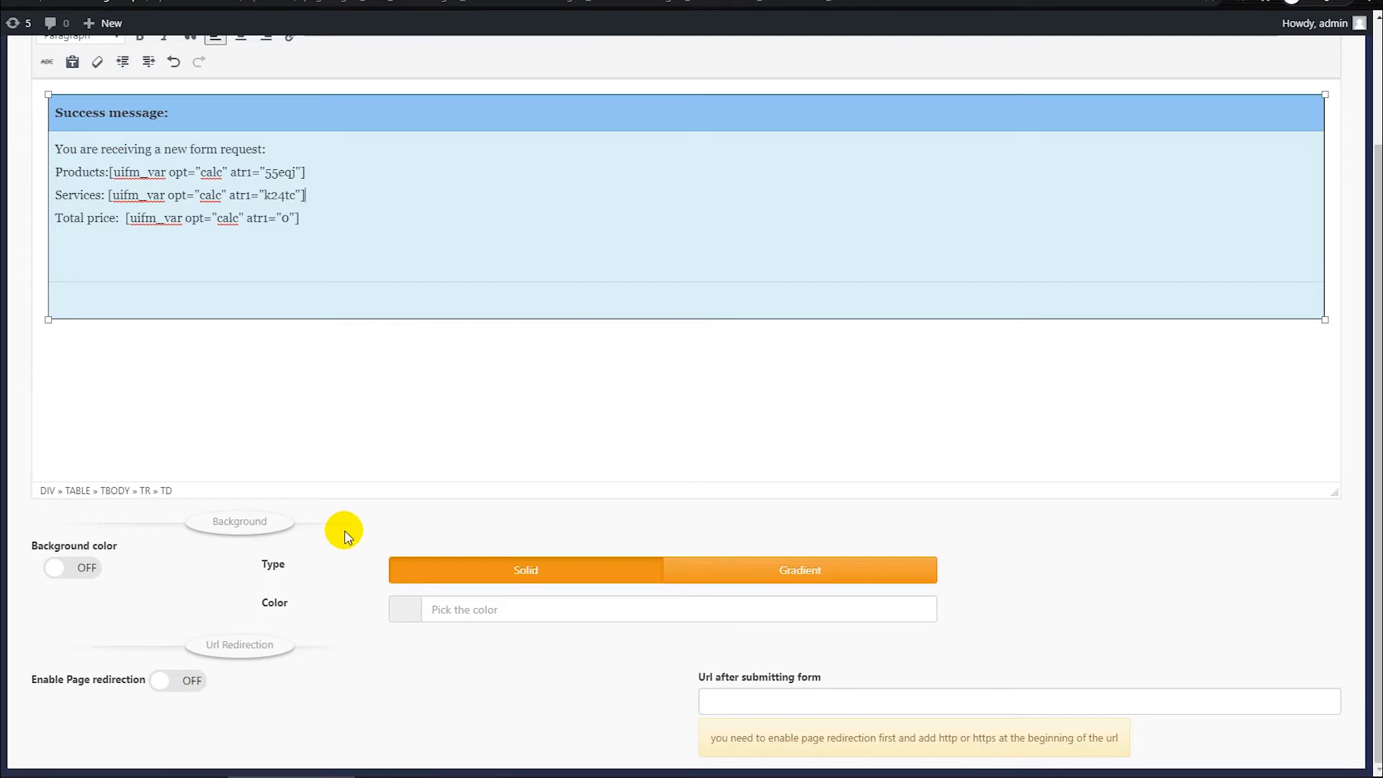
pyautogui.scroll(3, 426, 457)
# Step: Examine the custom PDF invoice template, including its company header and the field codes in the Products and Services rows
pyautogui.click(407, 85)
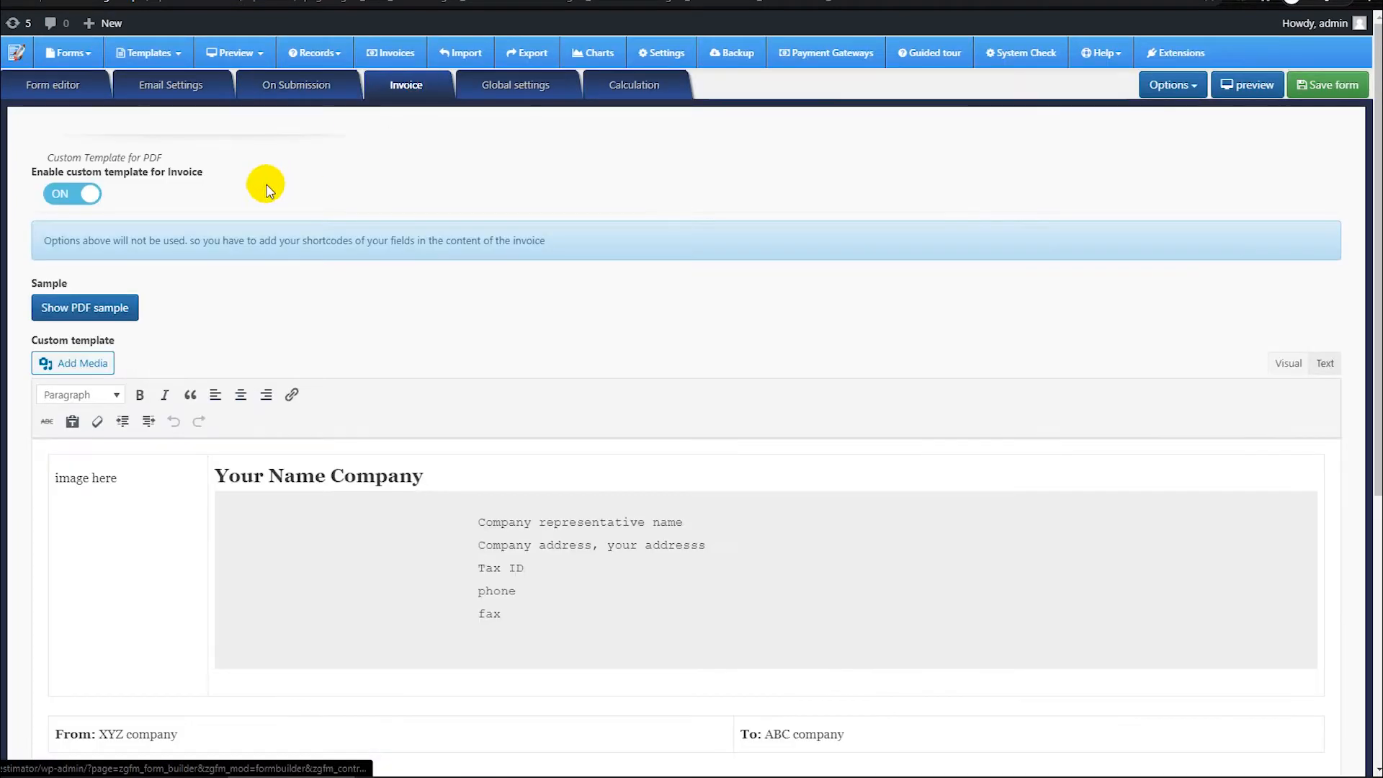
pyautogui.scroll(-5, 618, 361)
pyautogui.scroll(4, 638, 490)
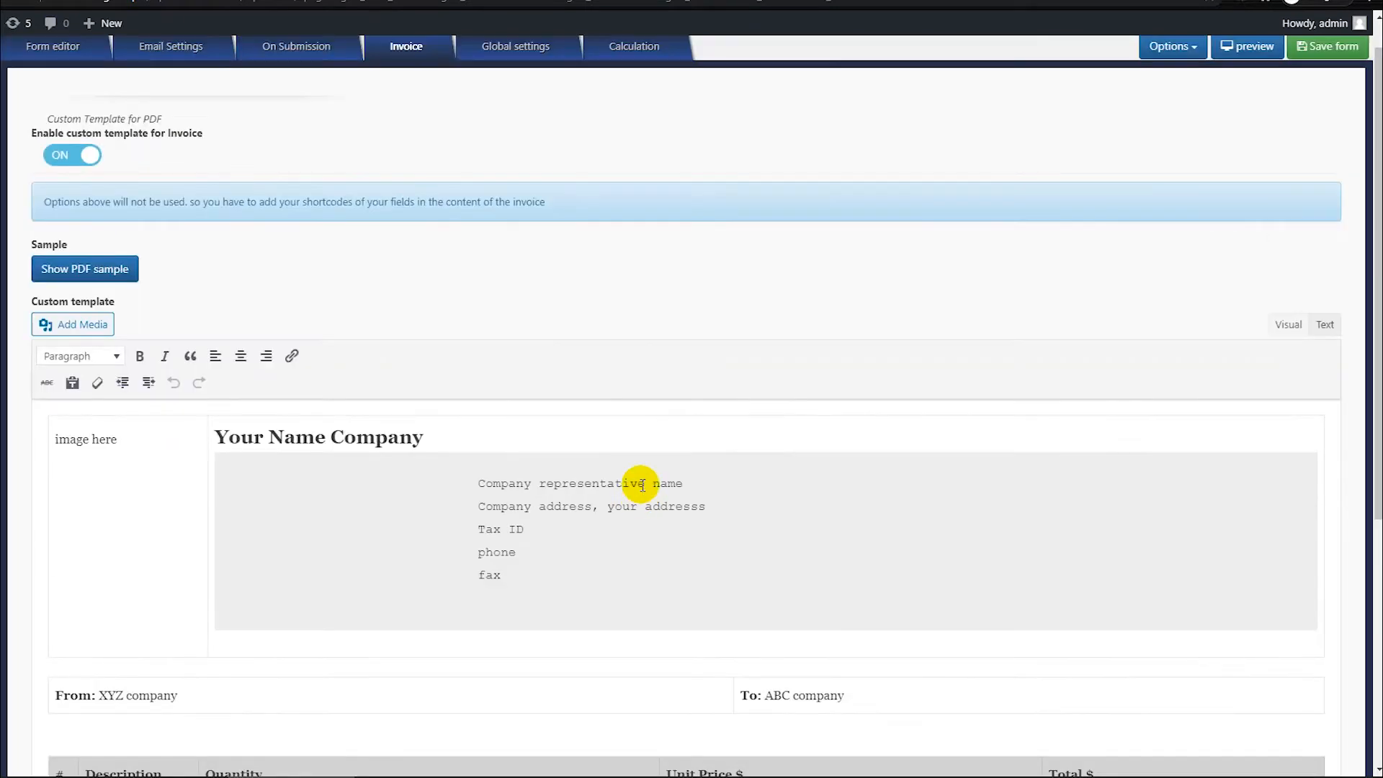
pyautogui.scroll(-4, 641, 484)
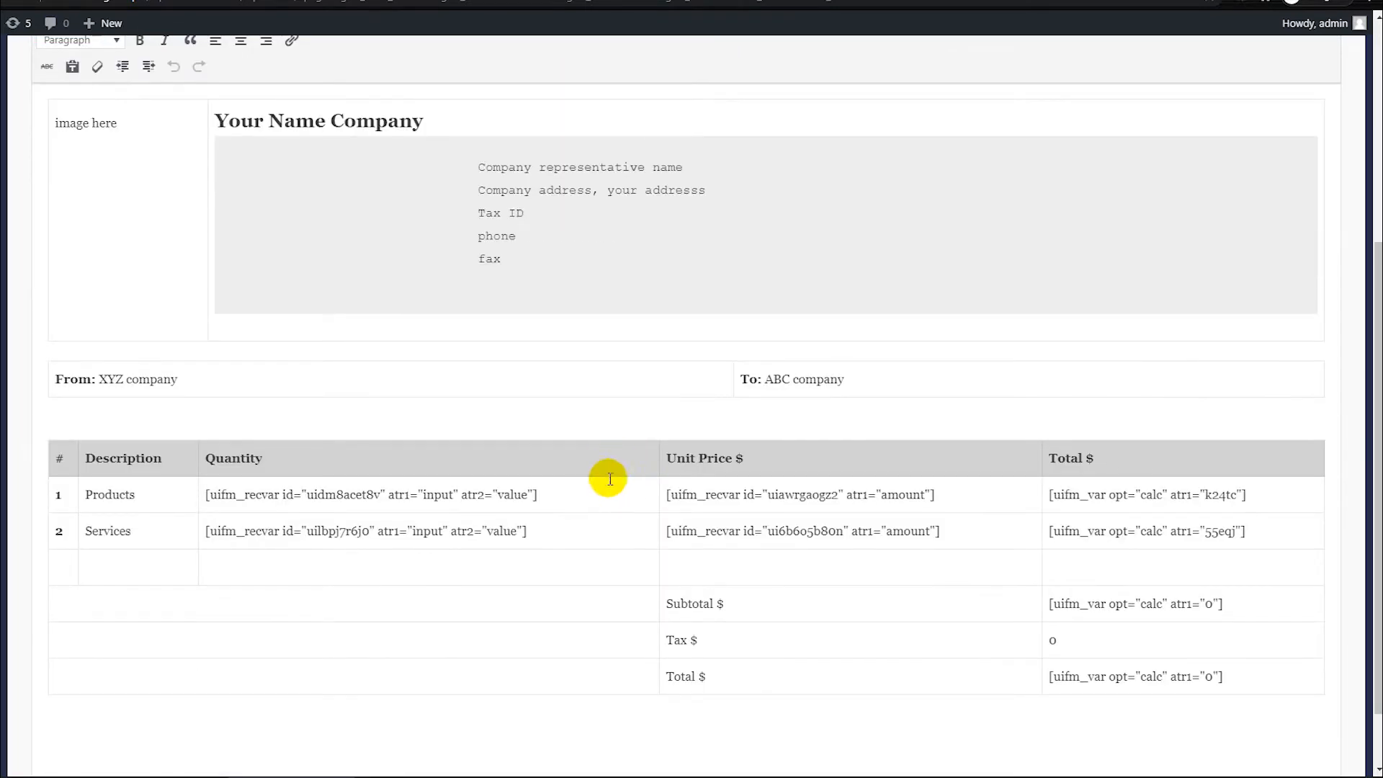
pyautogui.scroll(-1, 629, 541)
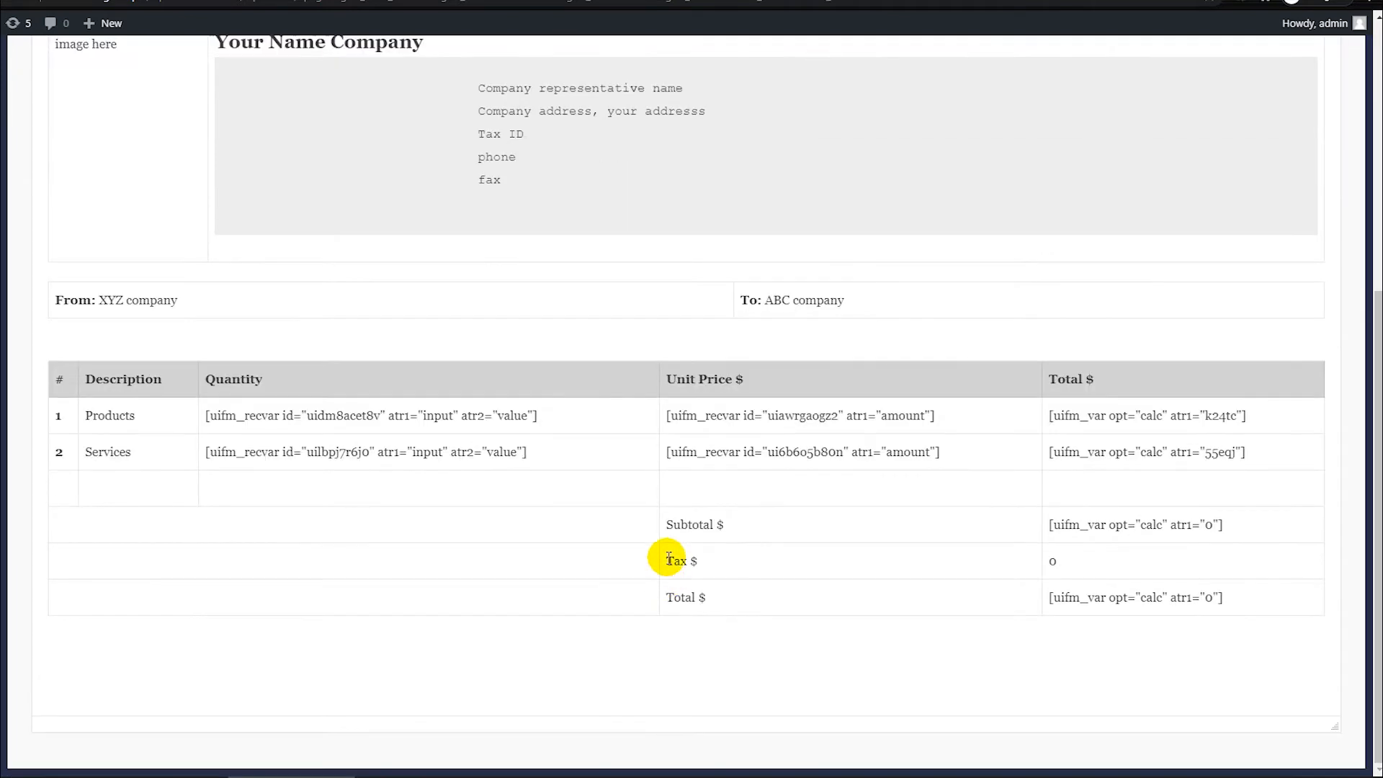
pyautogui.click(478, 442)
pyautogui.click(444, 415)
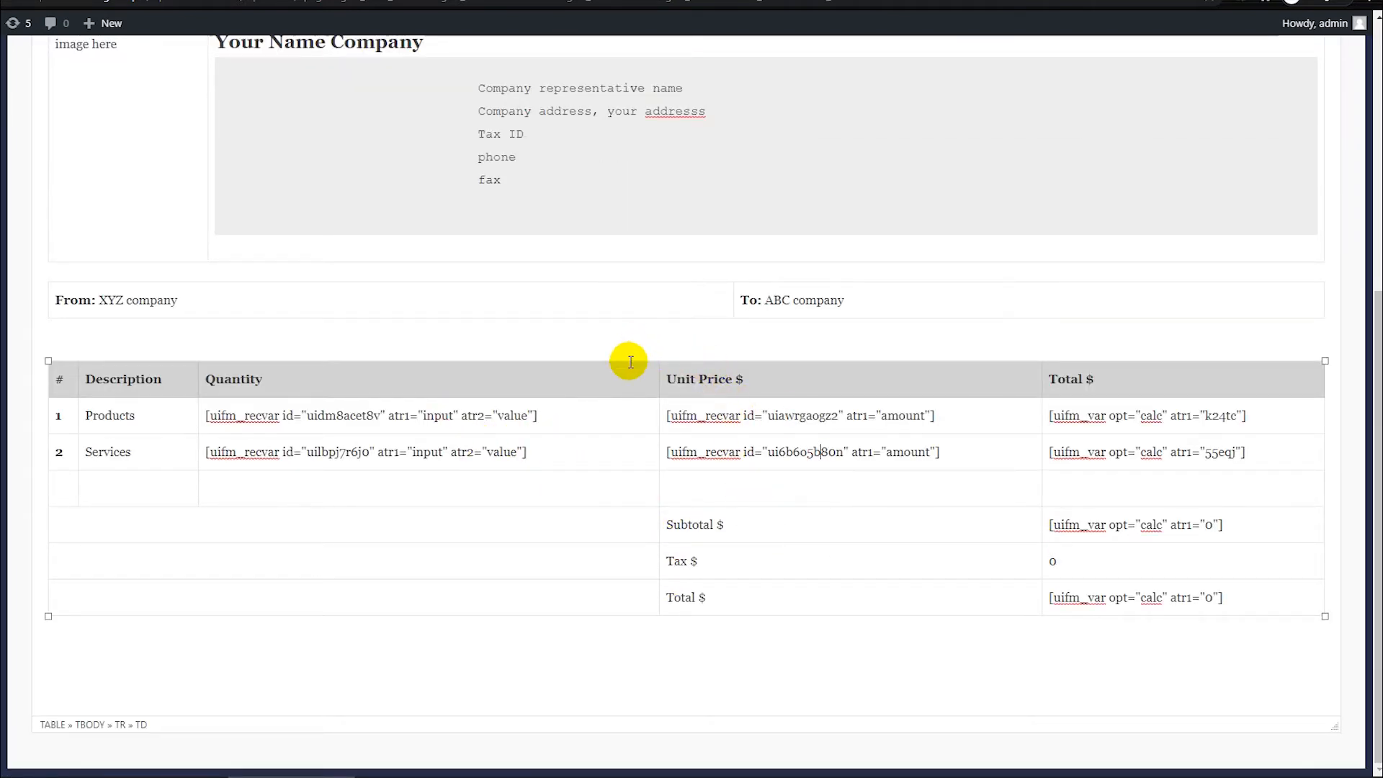
pyautogui.scroll(5, 584, 355)
pyautogui.scroll(-1, 501, 376)
pyautogui.scroll(2, 272, 287)
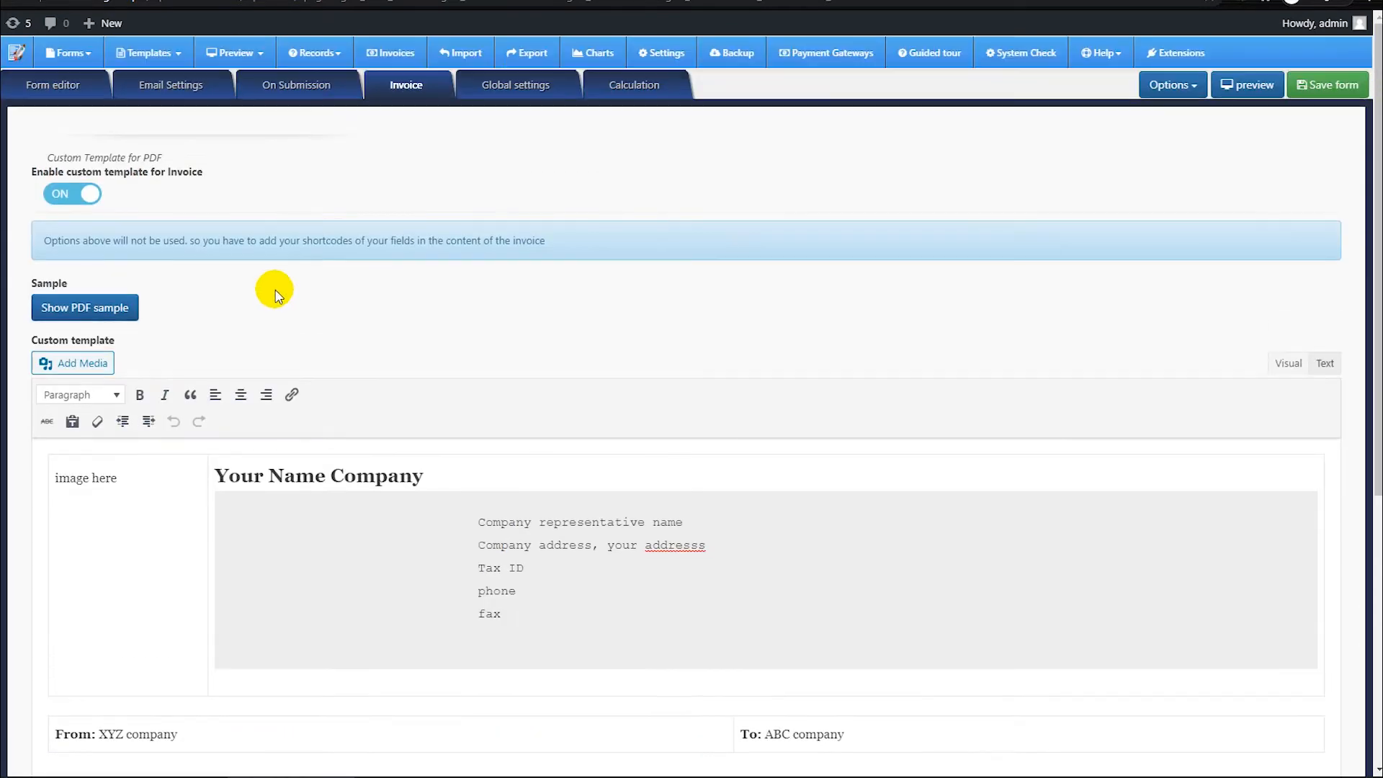
# Step: Disable payment in the form's global settings and open the form import settings
pyautogui.click(497, 84)
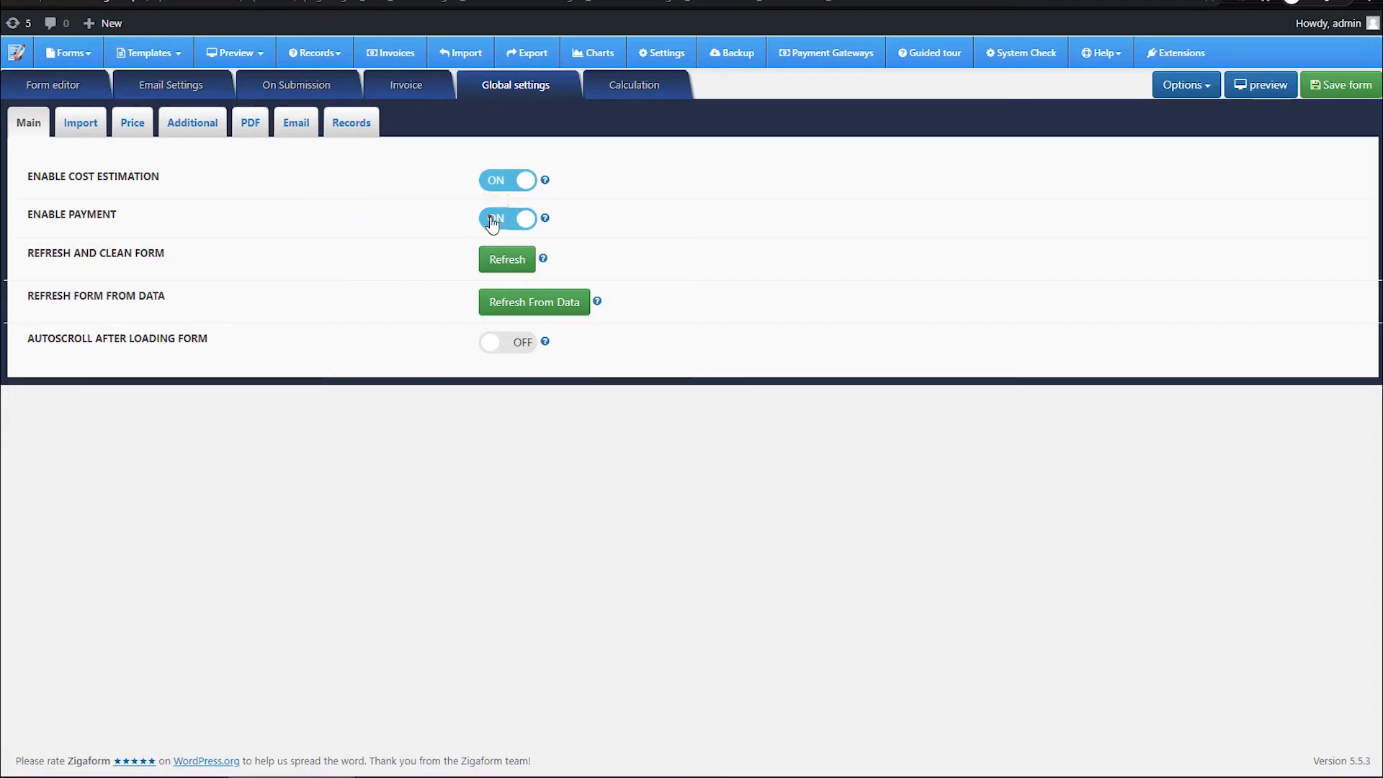
pyautogui.click(524, 222)
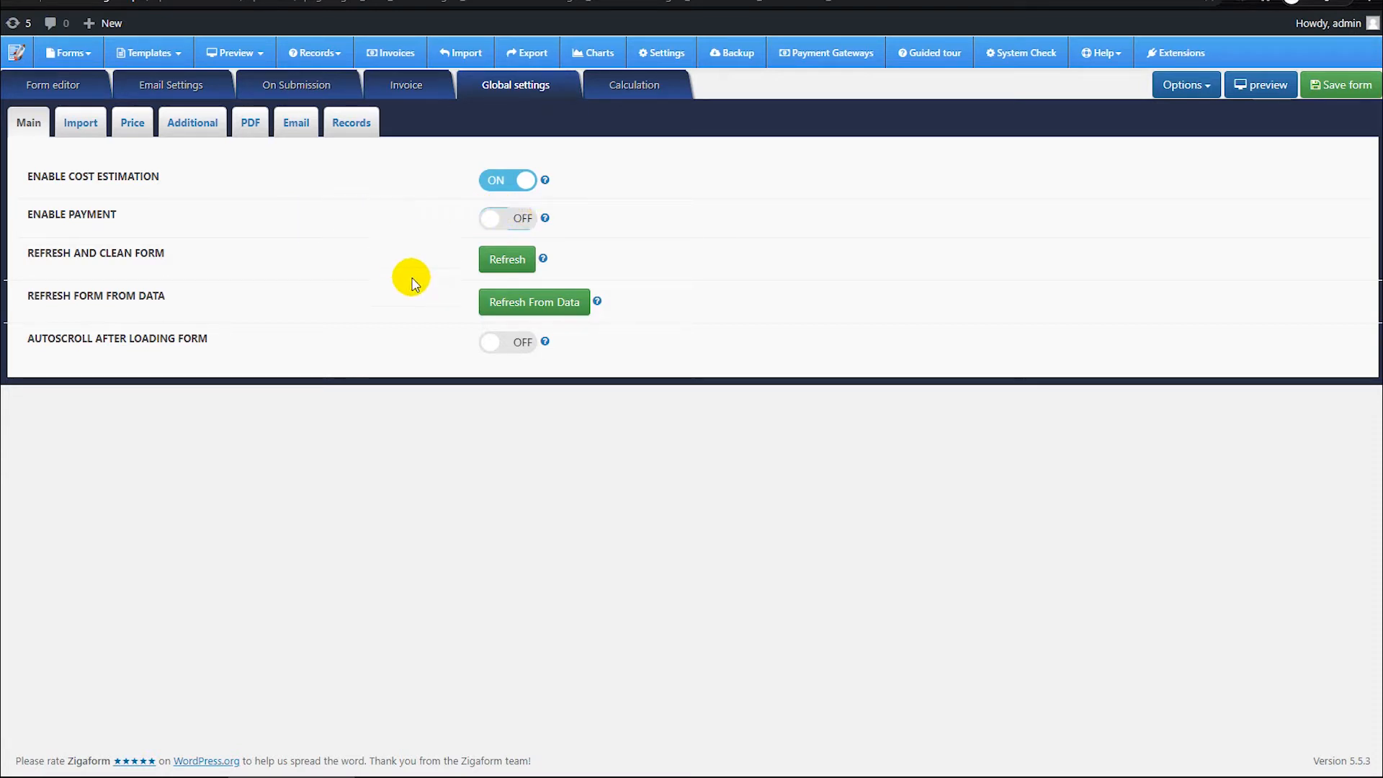
pyautogui.click(80, 124)
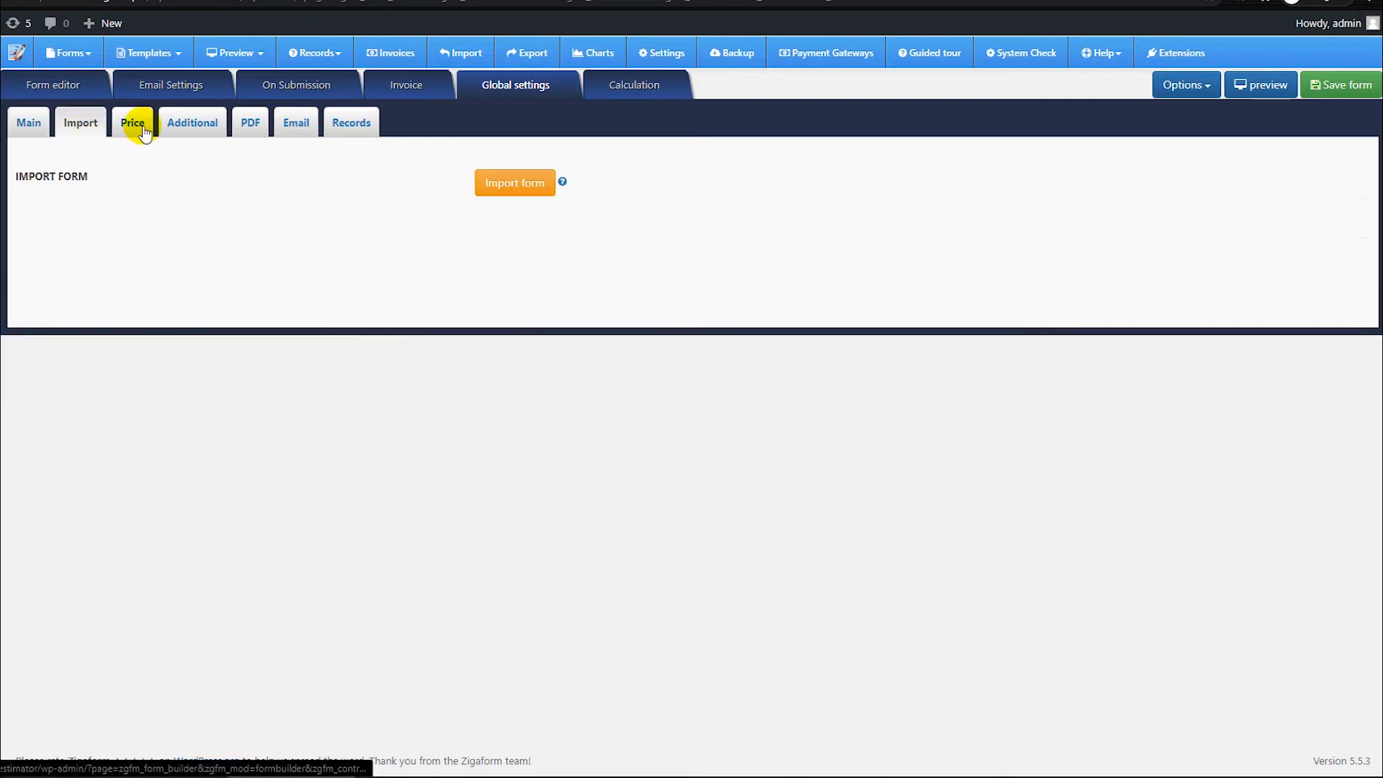
# Step: Examine the currency code and symbol in the price settings, and the additional CSS and JavaScript settings
pyautogui.click(137, 126)
pyautogui.click(521, 186)
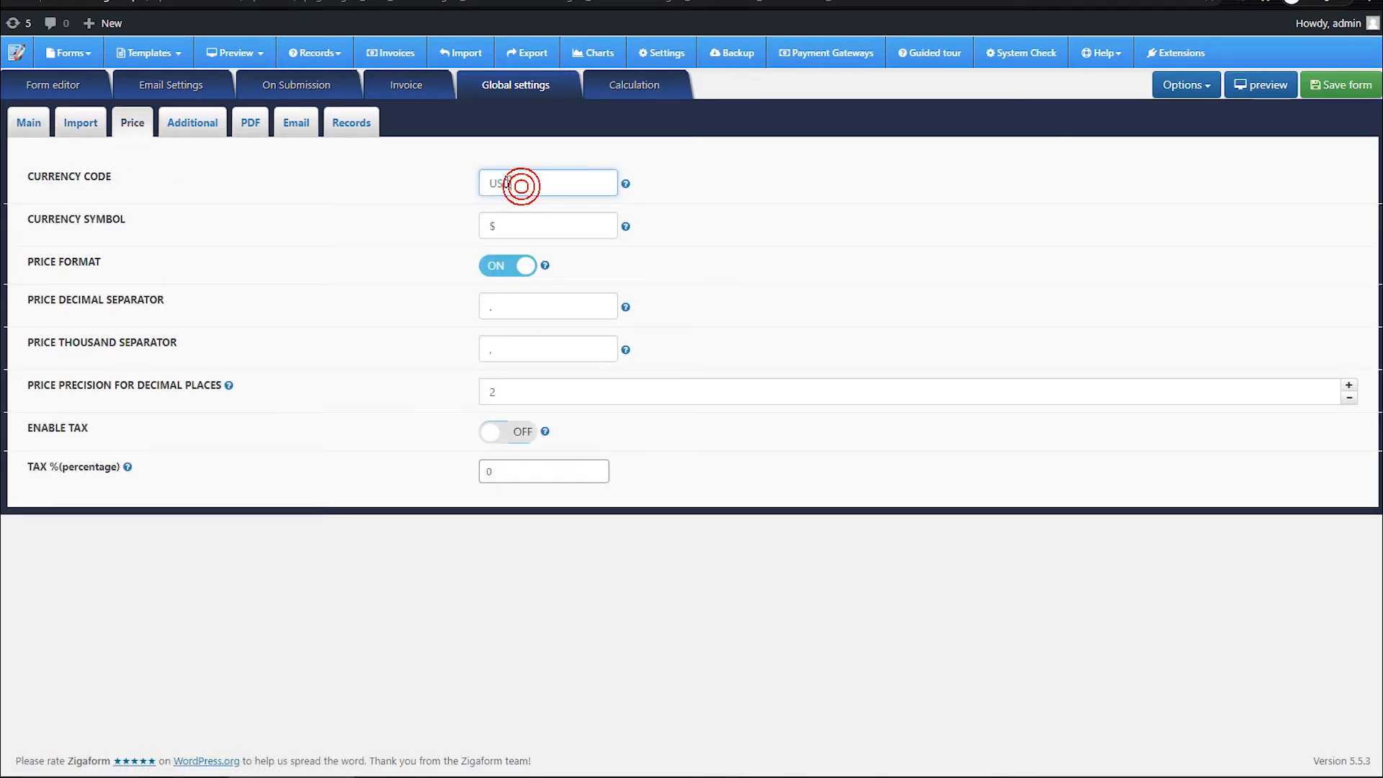
pyautogui.click(509, 224)
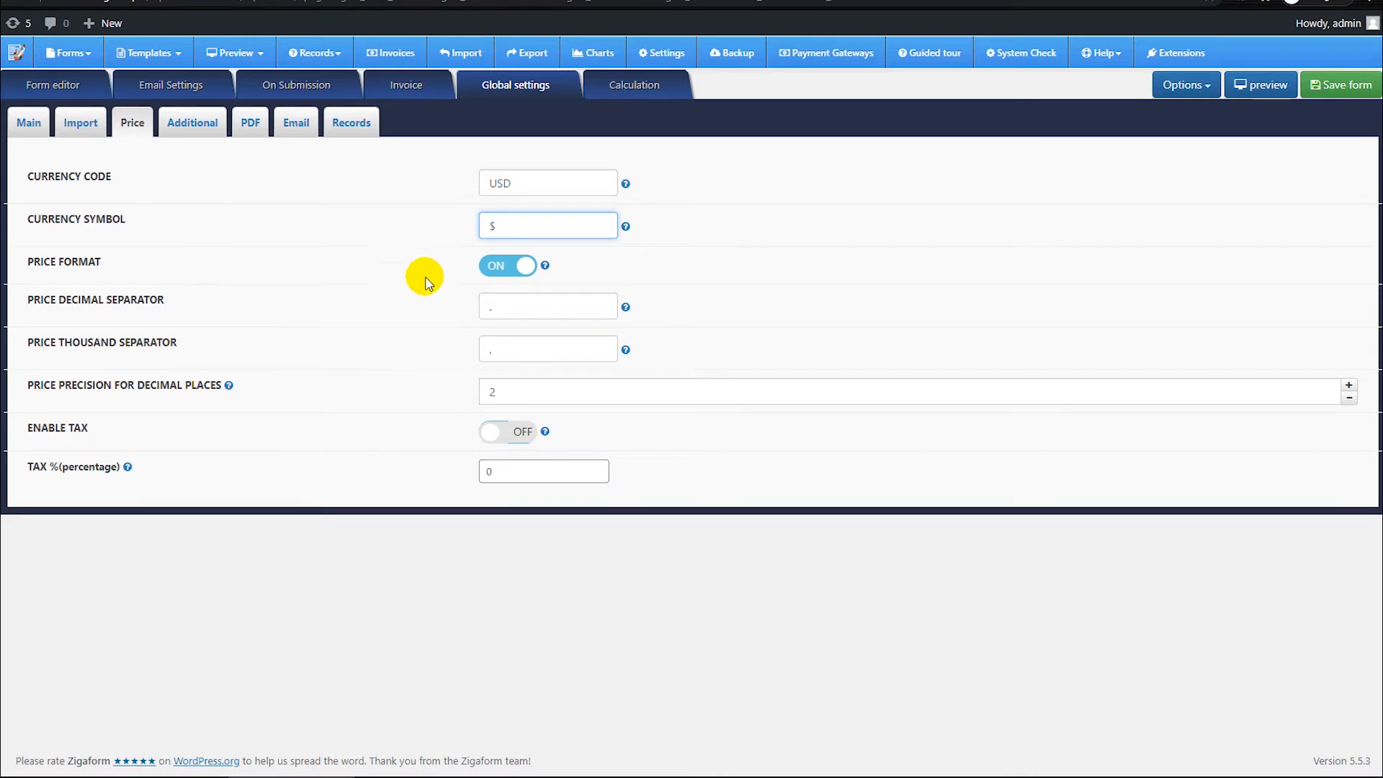
pyautogui.click(213, 130)
pyautogui.click(566, 178)
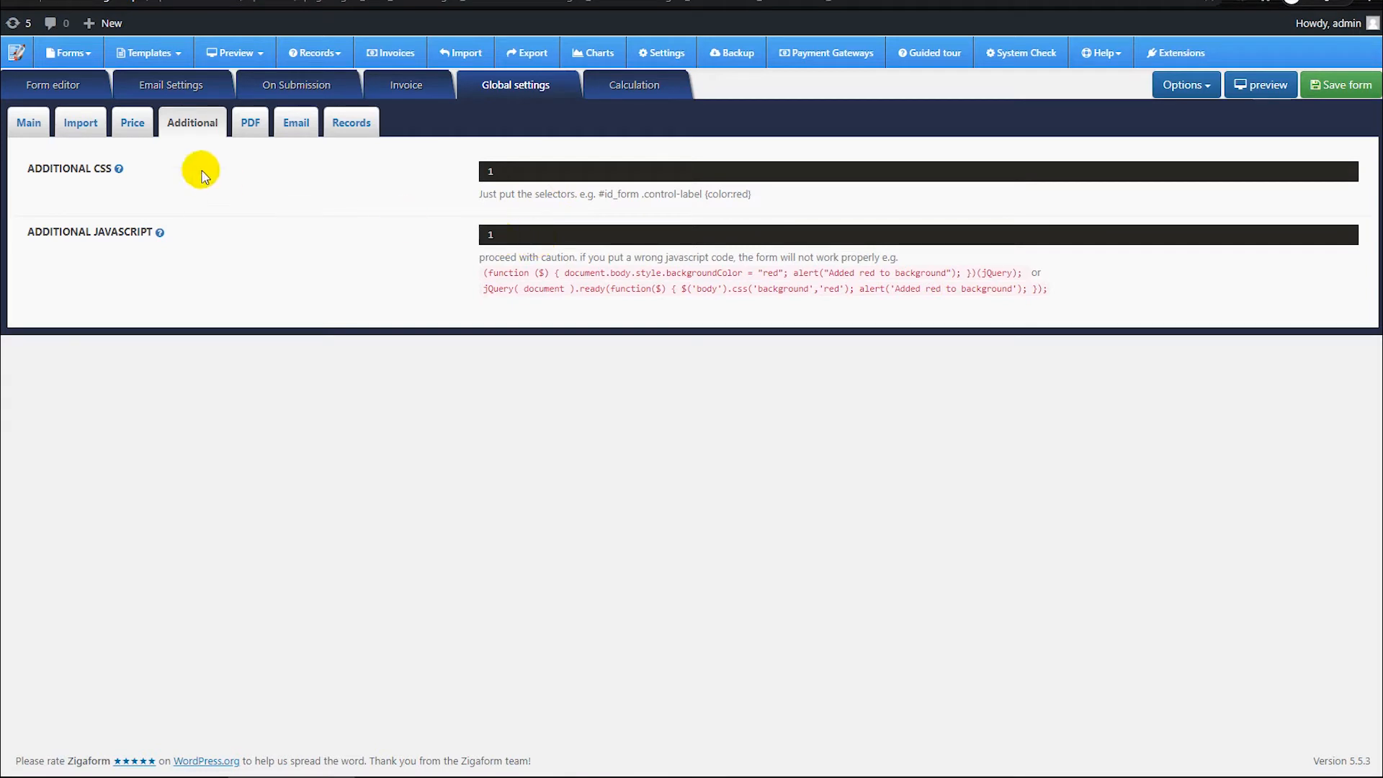
# Step: Examine the PDF settings, including the paper orientation options, and the mail notification settings
pyautogui.click(251, 127)
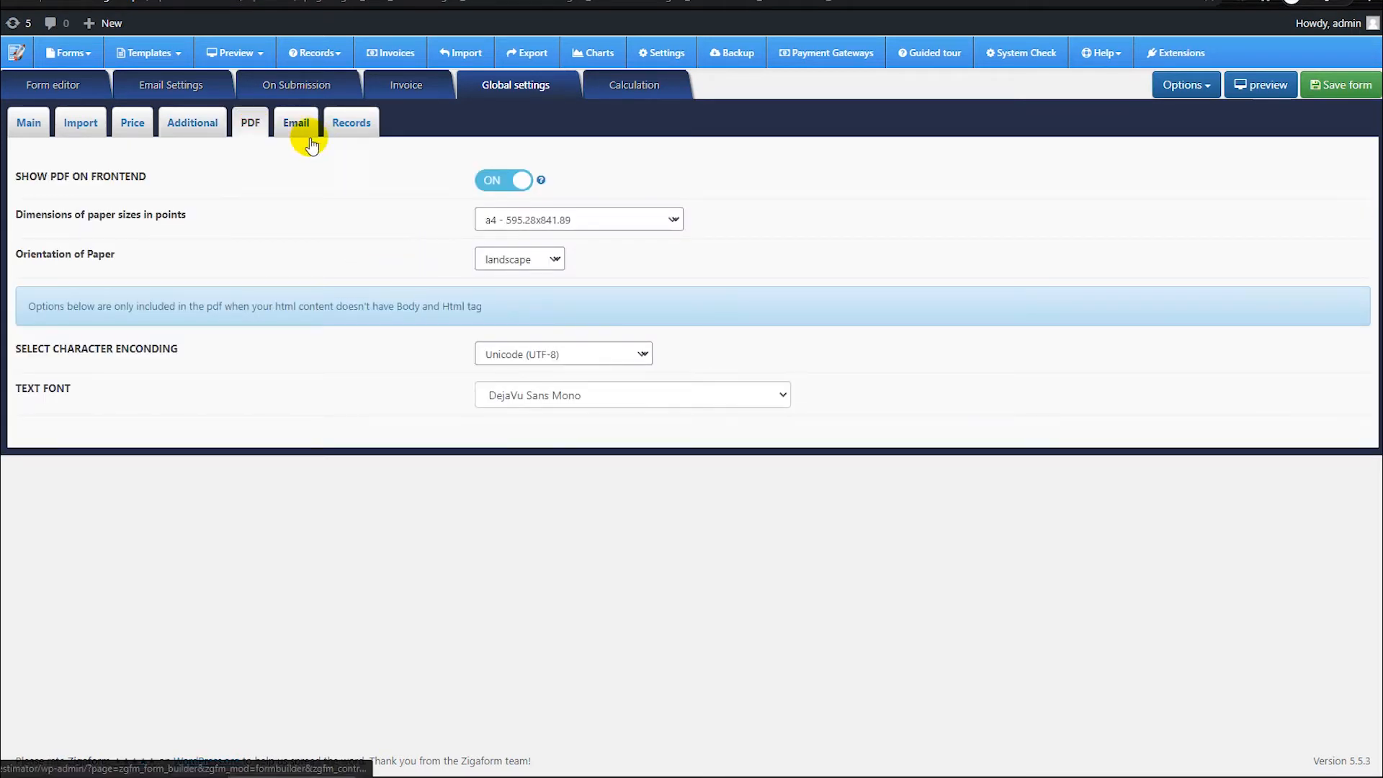
pyautogui.click(539, 265)
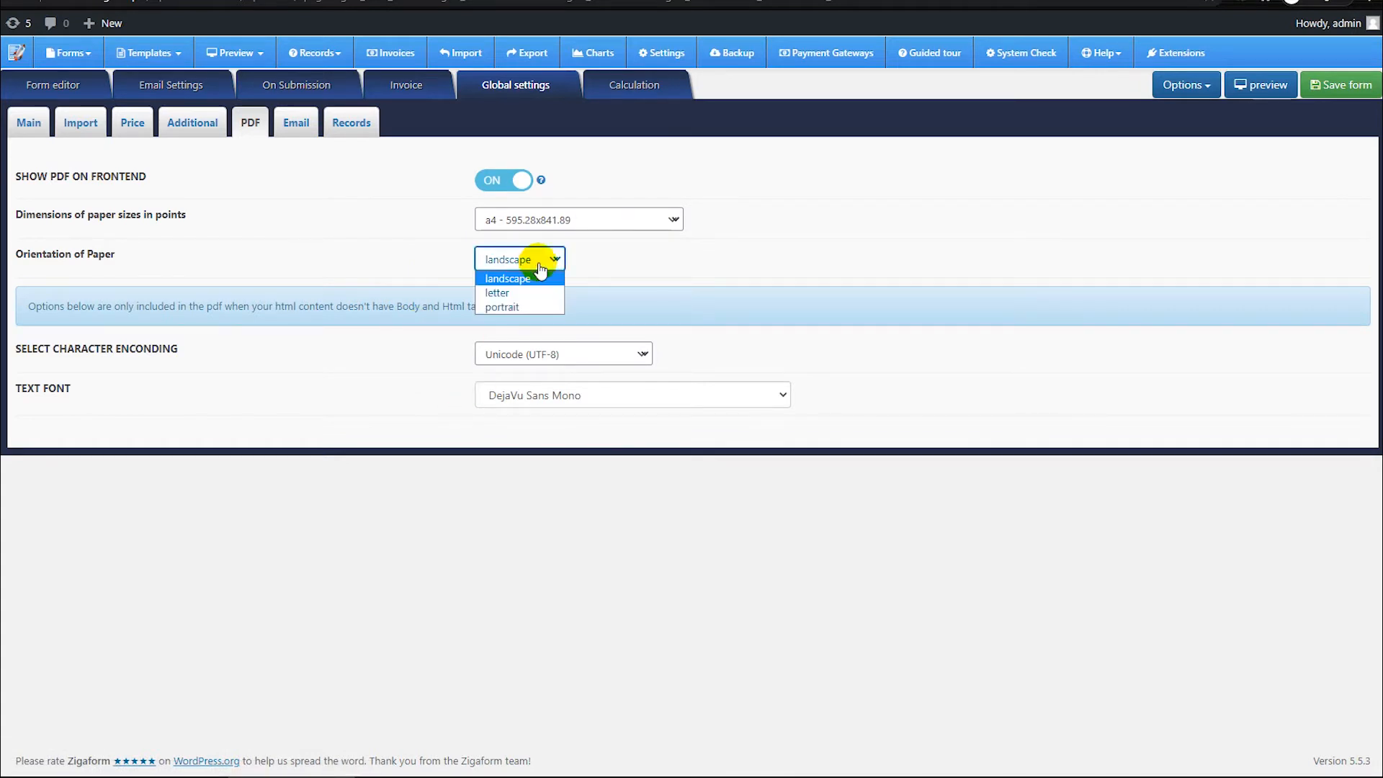
pyautogui.click(398, 229)
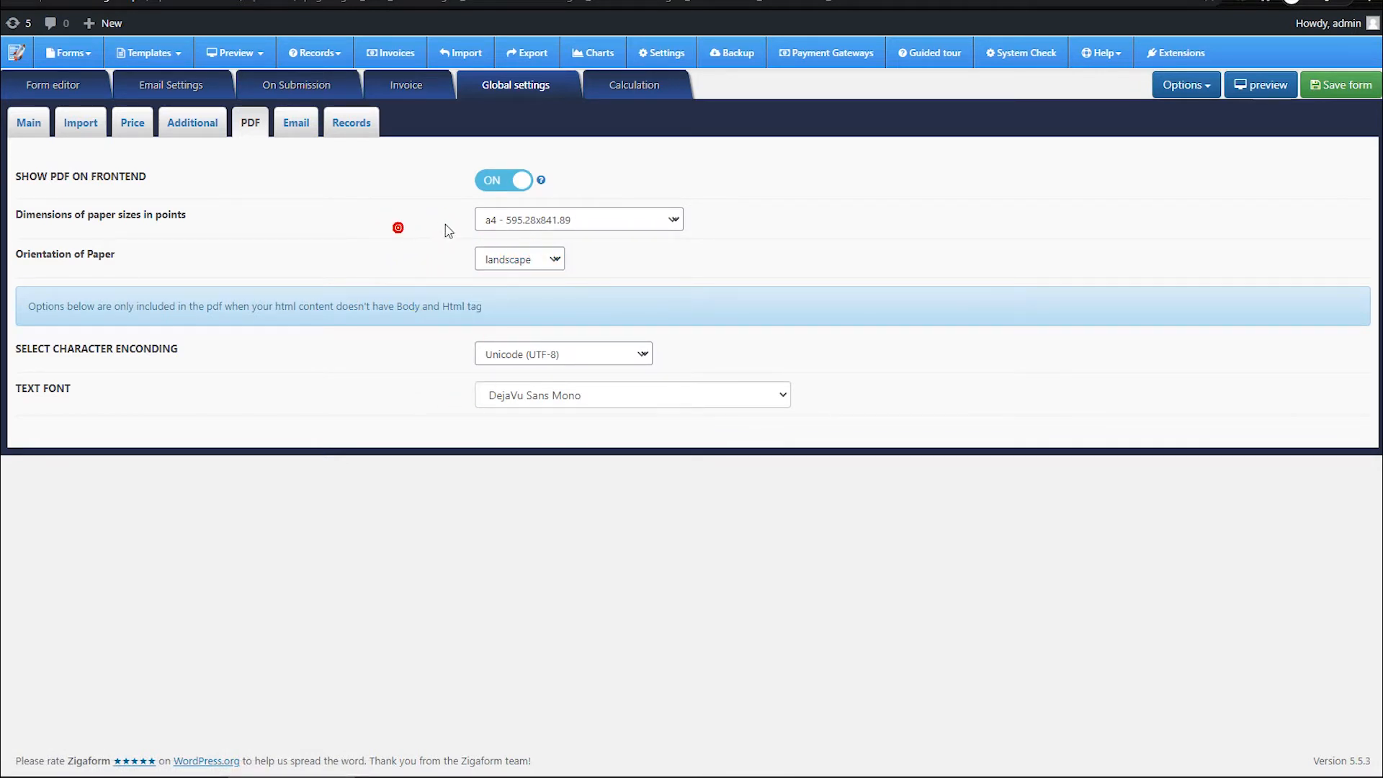
pyautogui.click(296, 124)
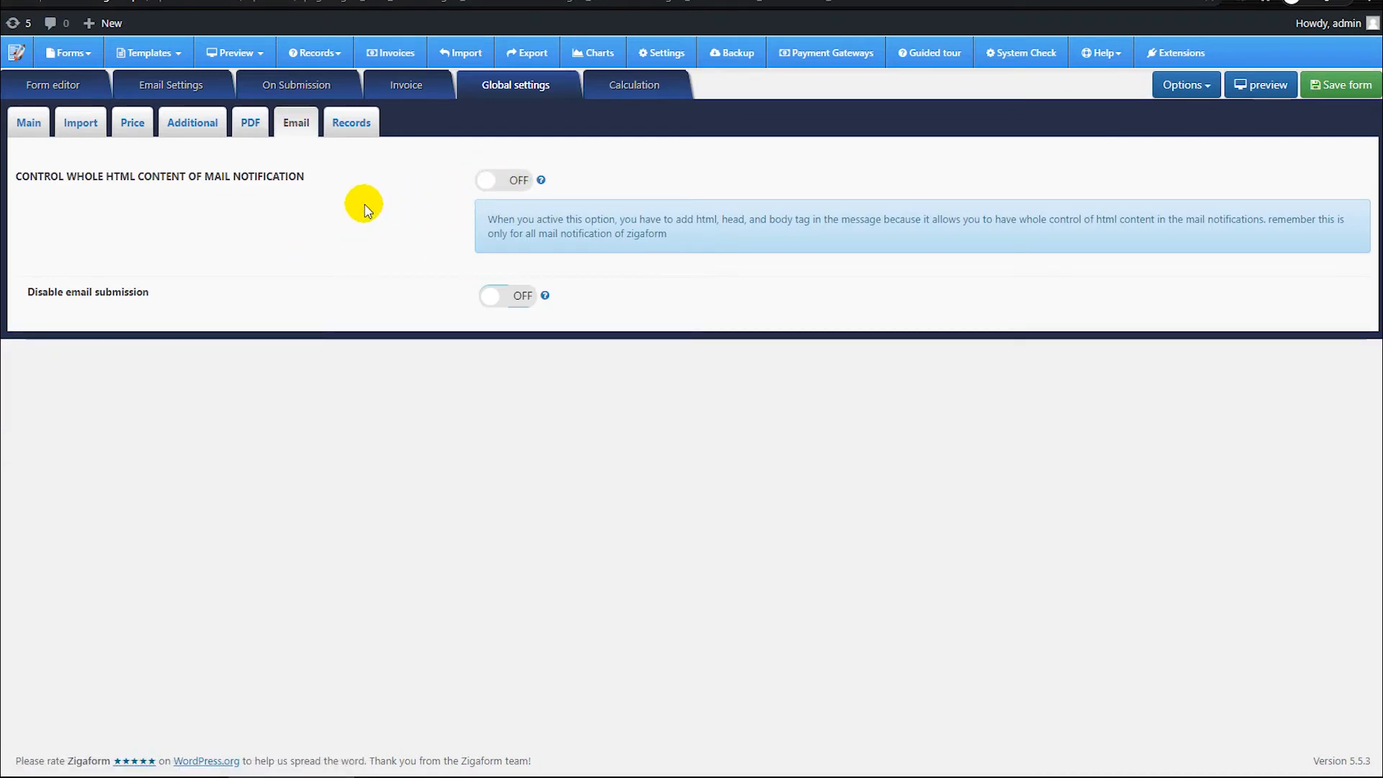
# Step: Examine the Products and Services calculation codes in the custom template for summary records and PDF
pyautogui.click(351, 123)
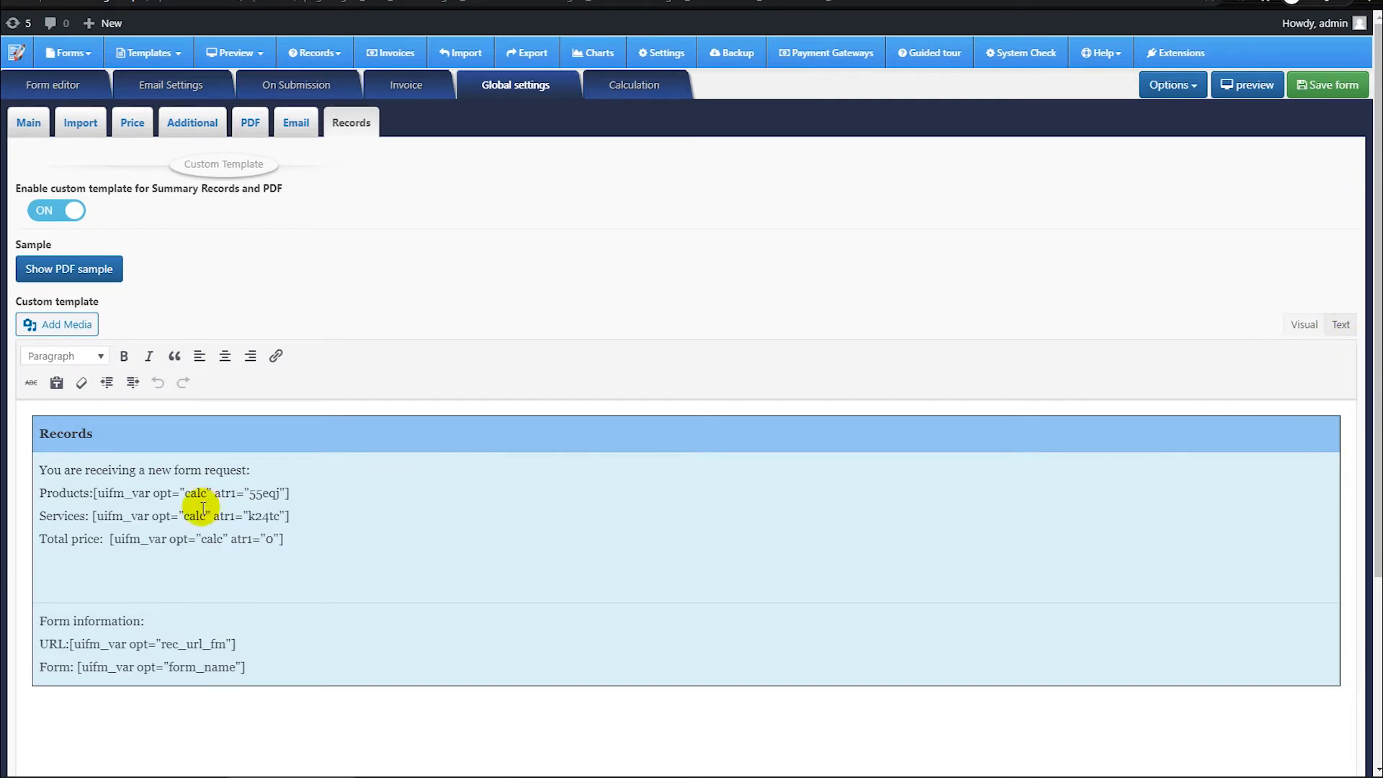
pyautogui.moveTo(96, 496); pyautogui.dragTo(312, 495)
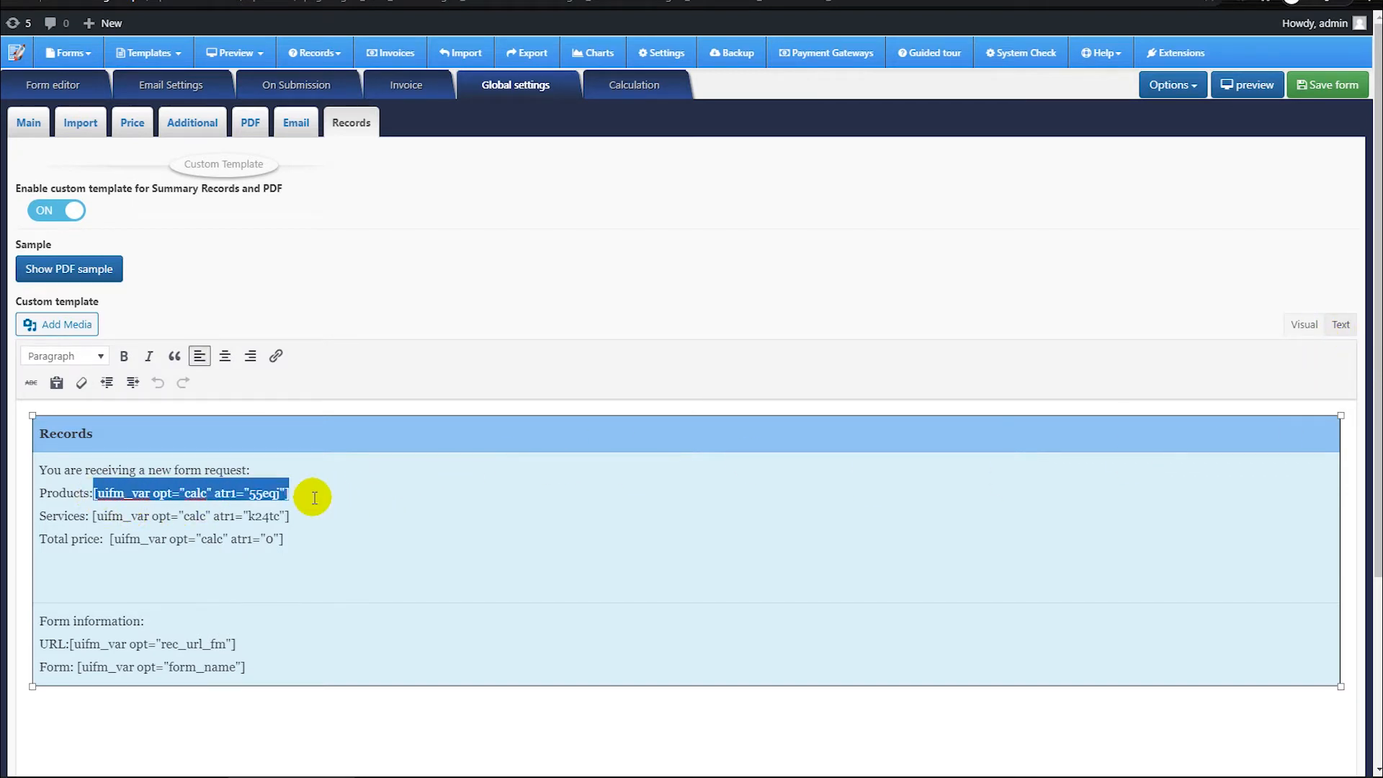
pyautogui.click(123, 518)
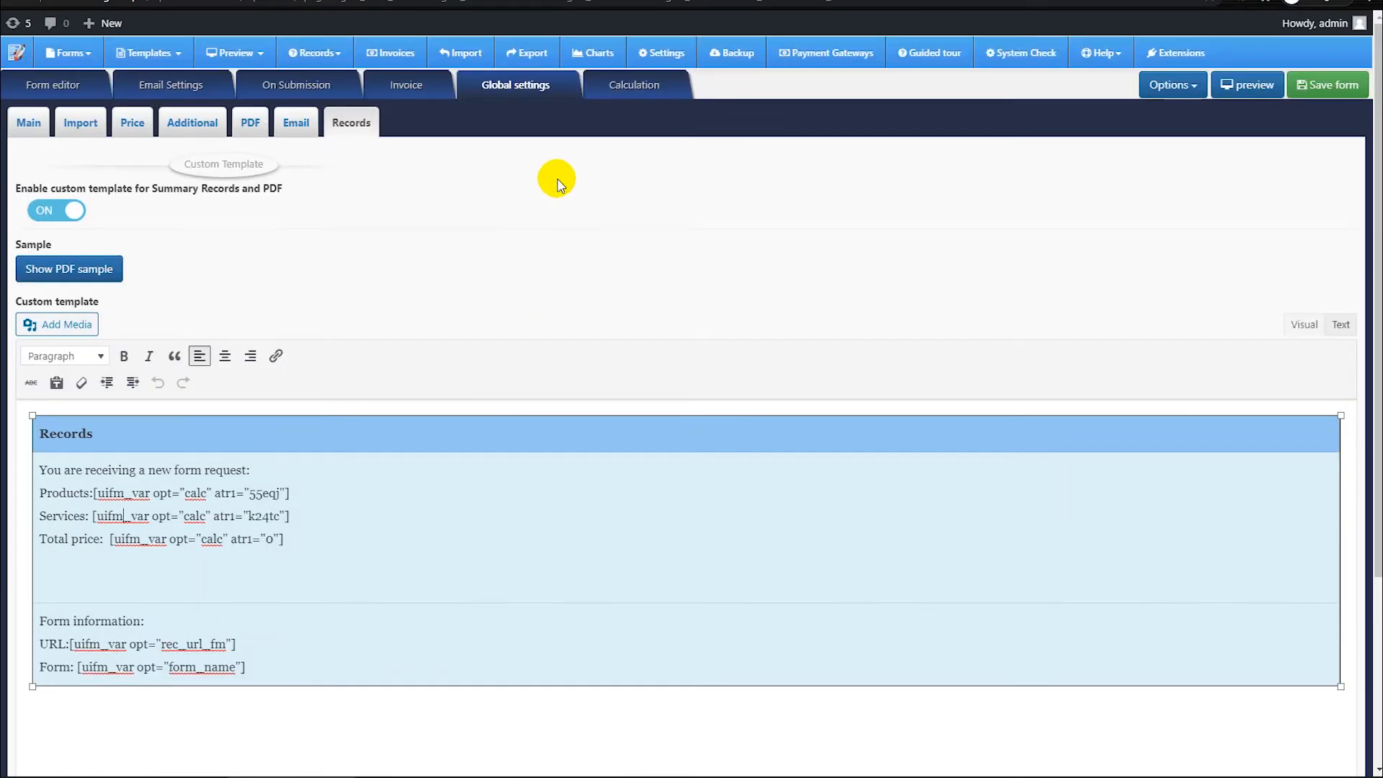
# Step: View the custom math calculation settings and examine the form's rollback log without restoring a version
pyautogui.click(632, 84)
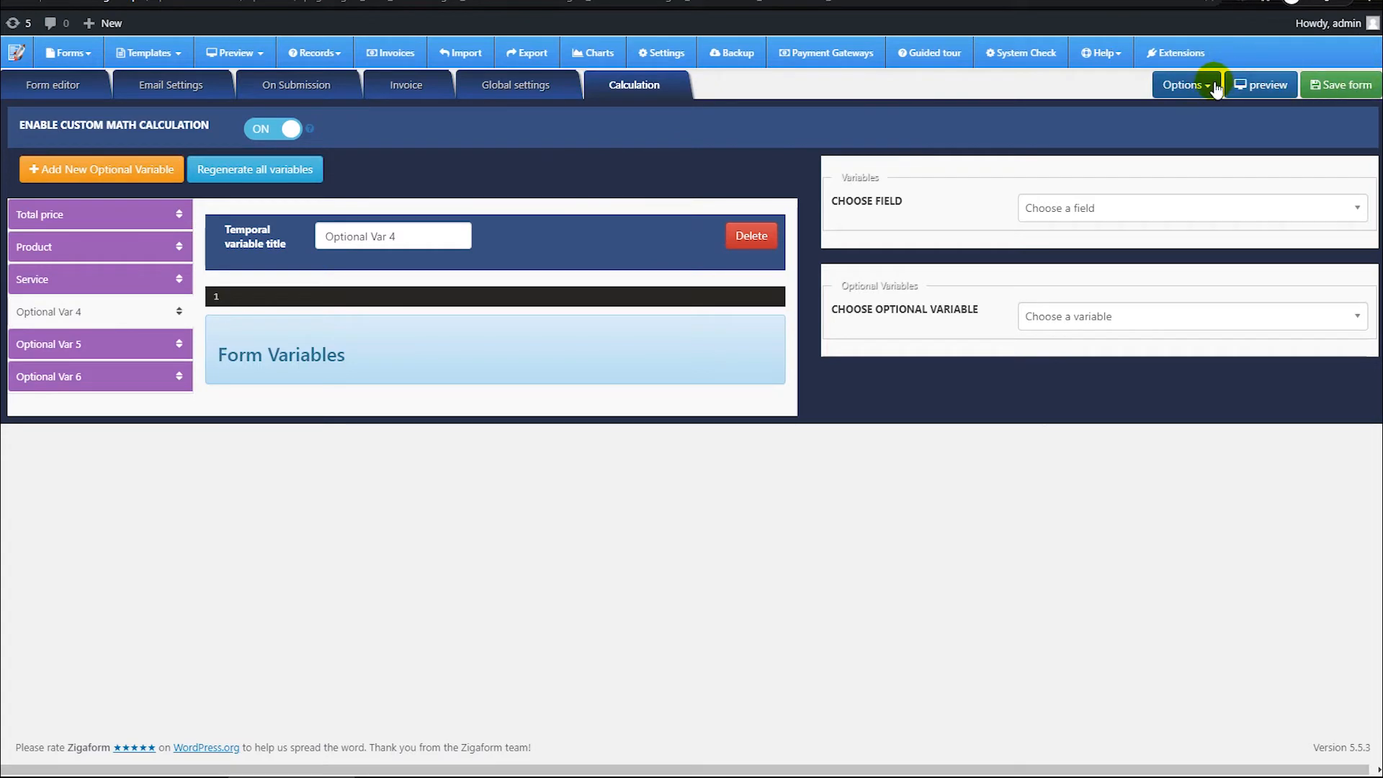
pyautogui.click(1184, 88)
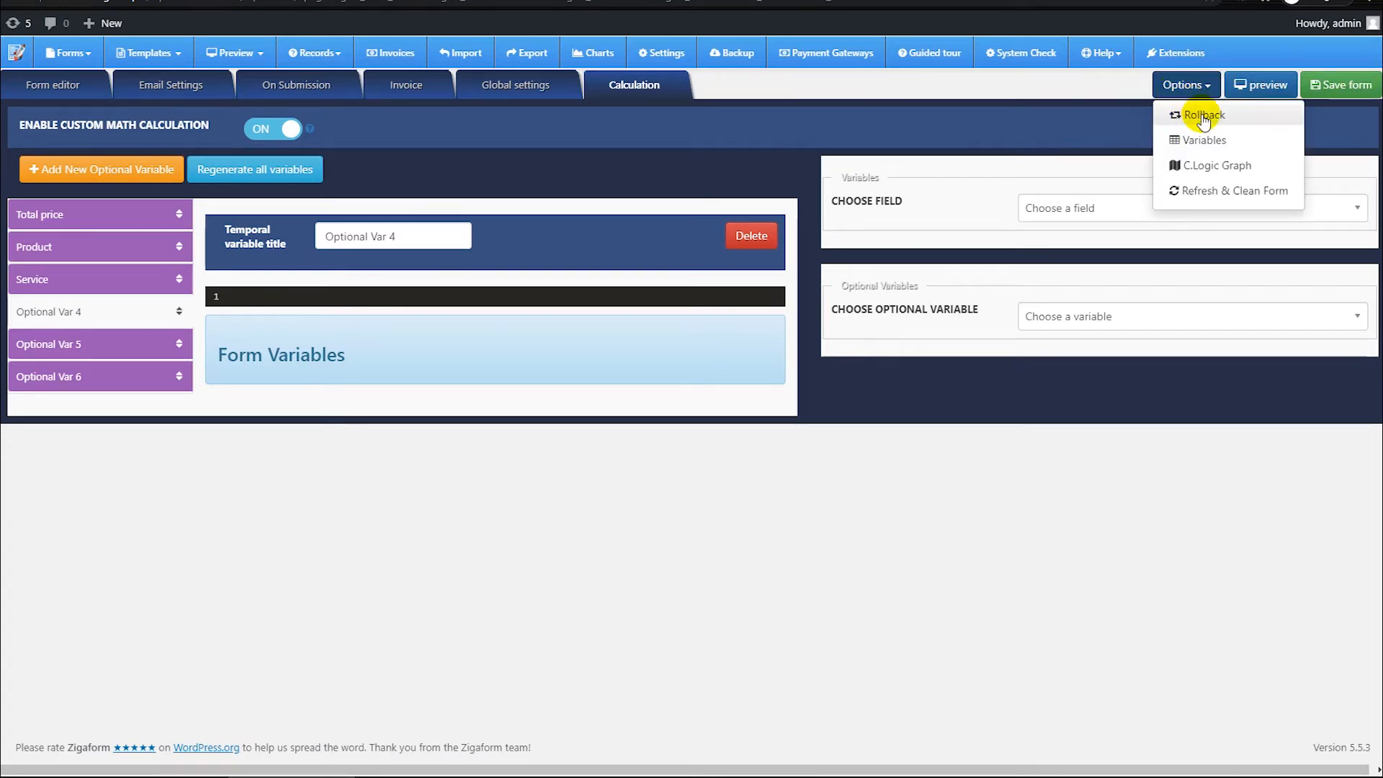
pyautogui.click(1202, 117)
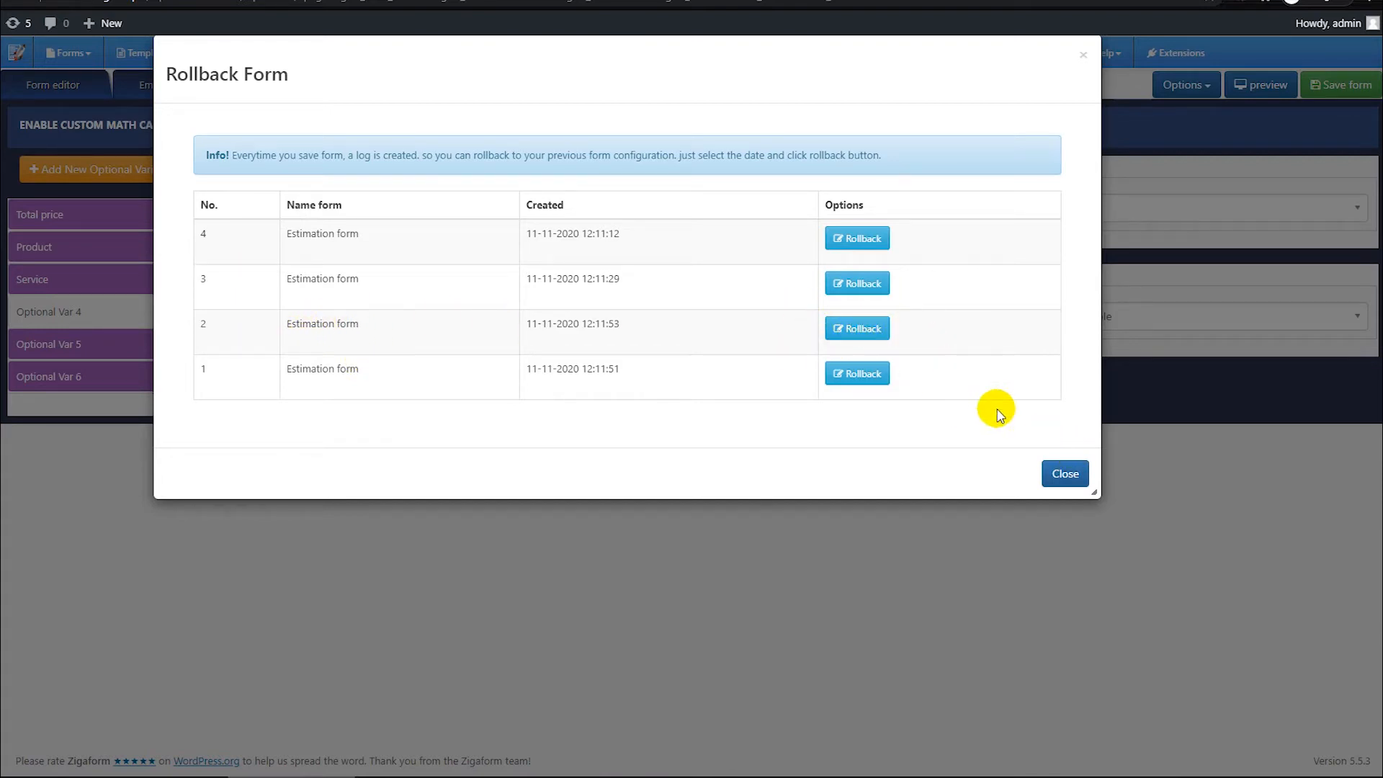
pyautogui.click(1063, 471)
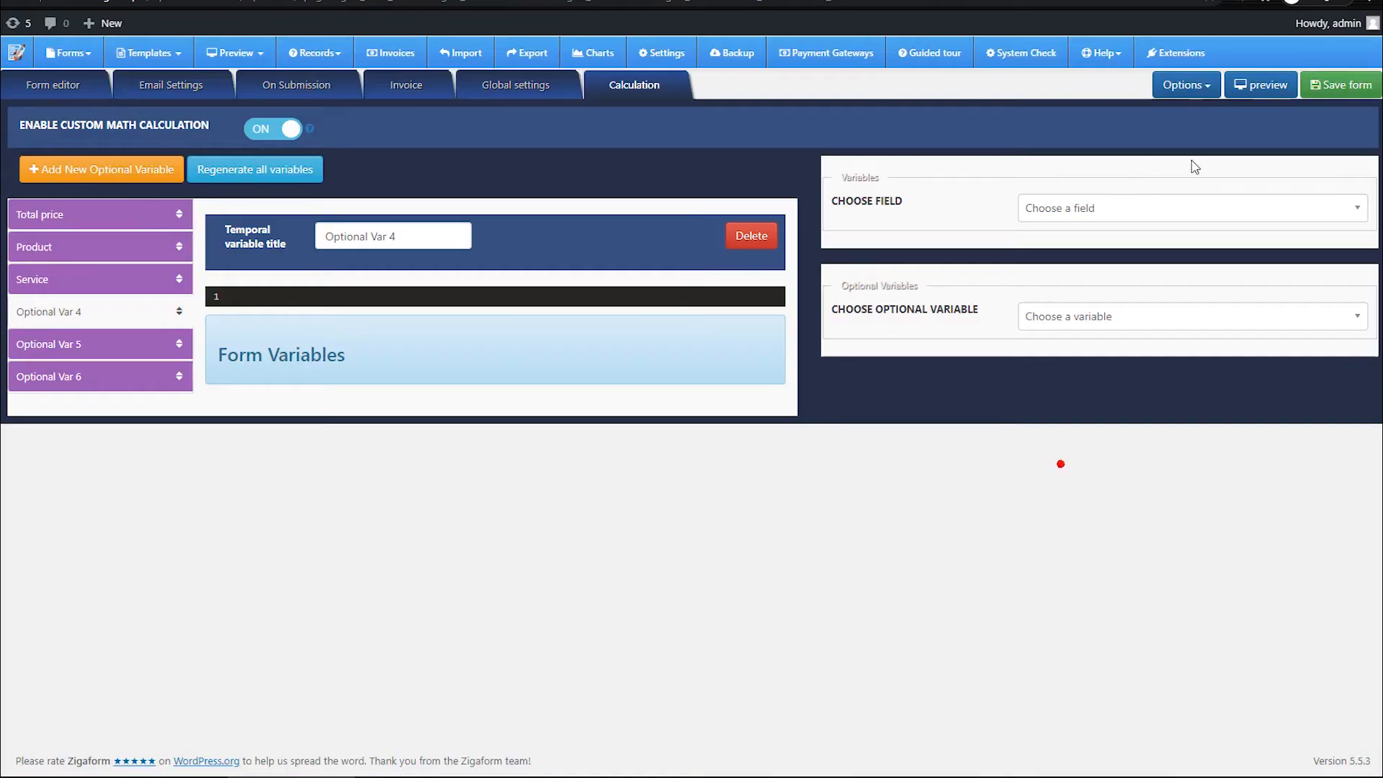
# Step: Examine the frontend and backend form variables, including the Others, Invoice and Calculation codes
pyautogui.click(1213, 95)
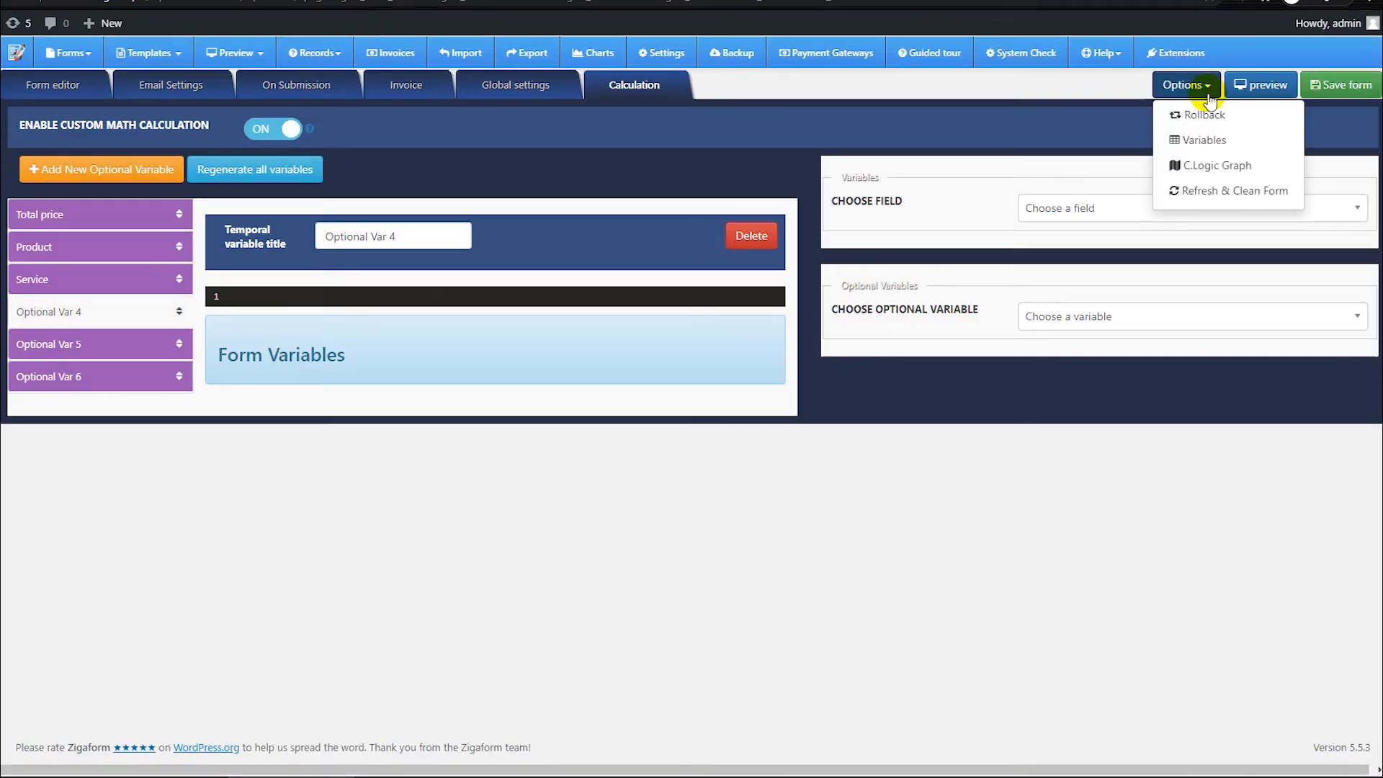
pyautogui.click(1203, 140)
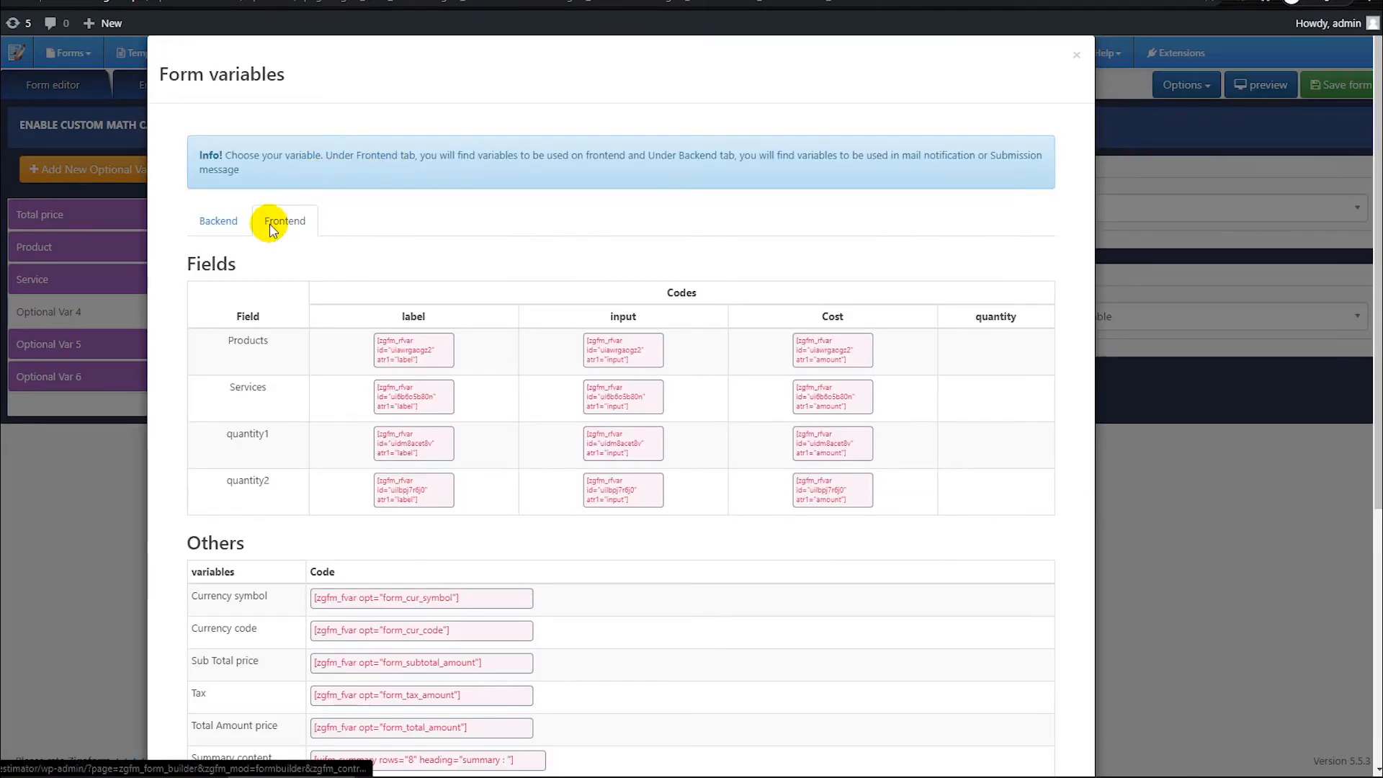
pyautogui.click(218, 221)
pyautogui.scroll(-10, 284, 383)
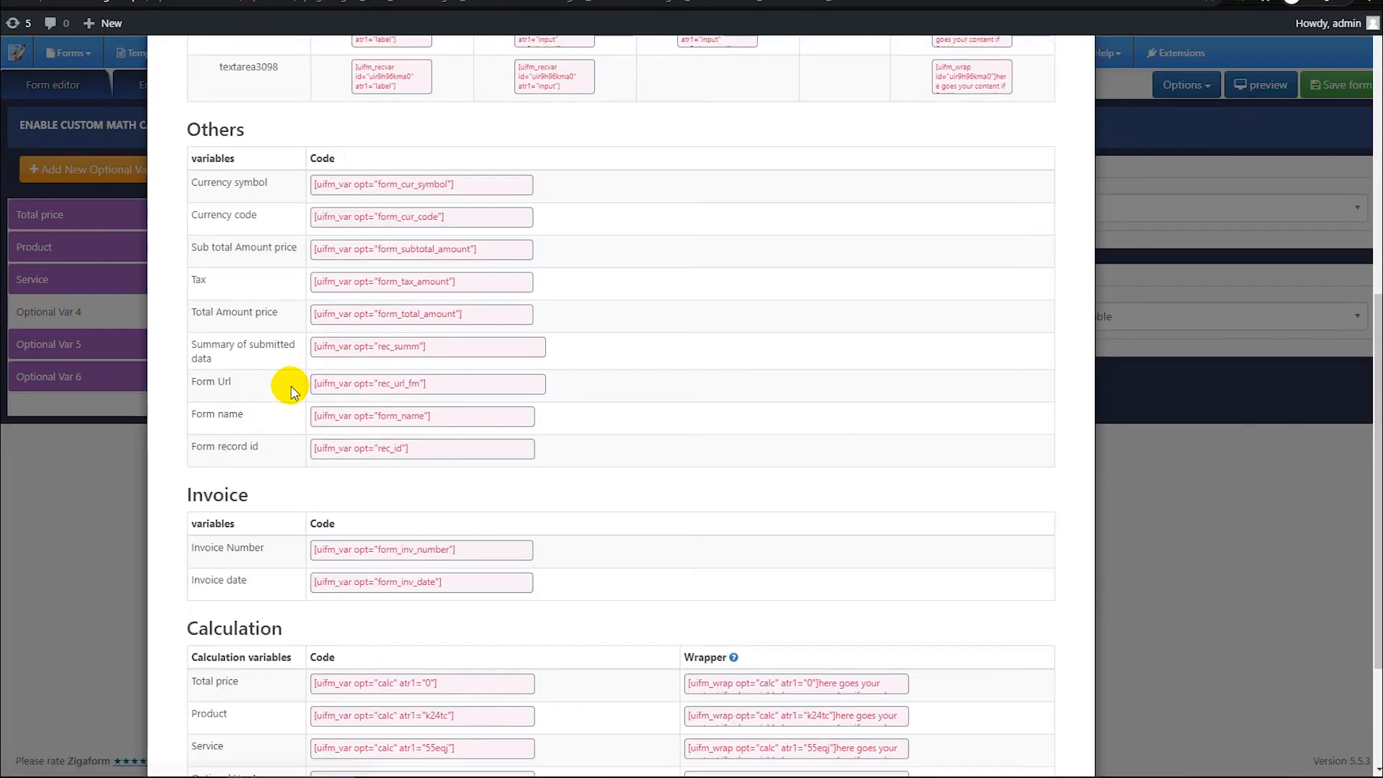
pyautogui.click(1138, 452)
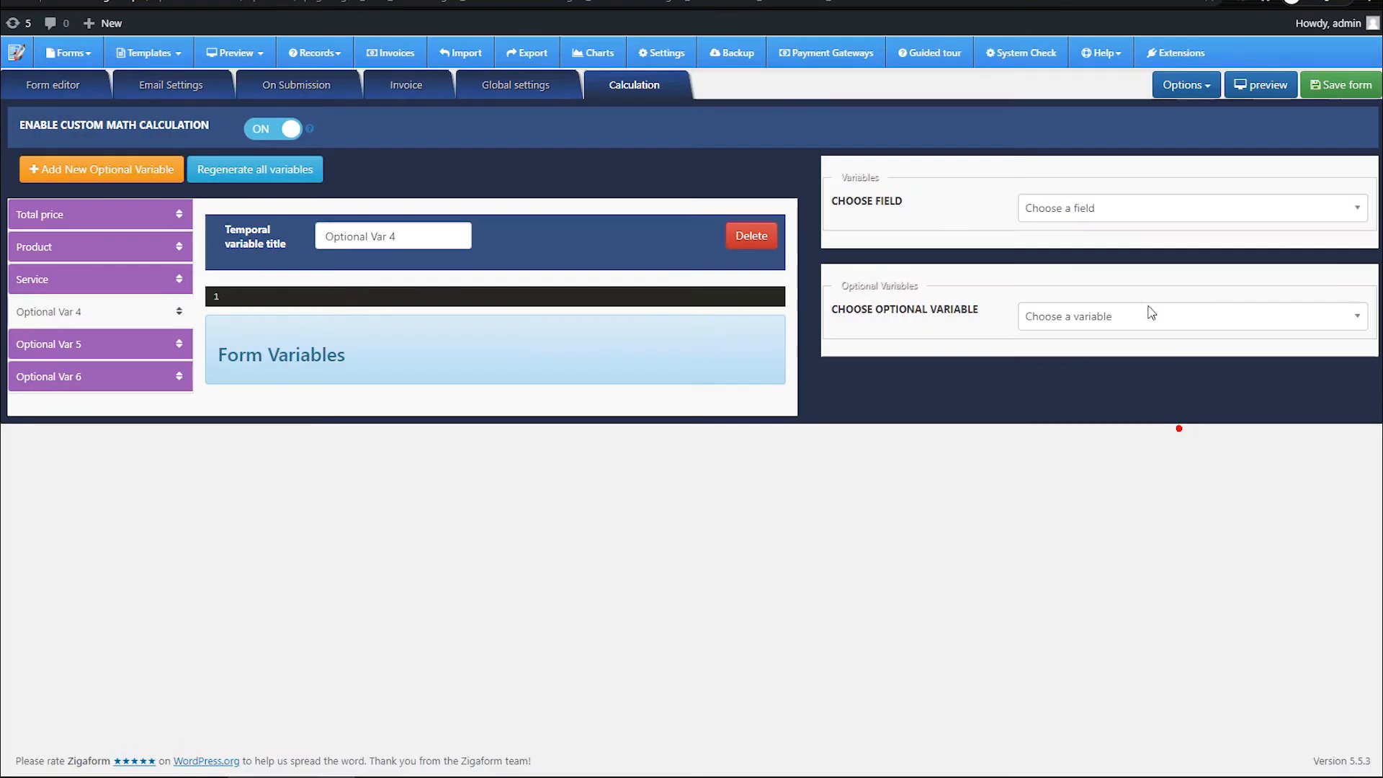
# Step: Save the Estimation form
pyautogui.click(1214, 90)
pyautogui.click(1344, 128)
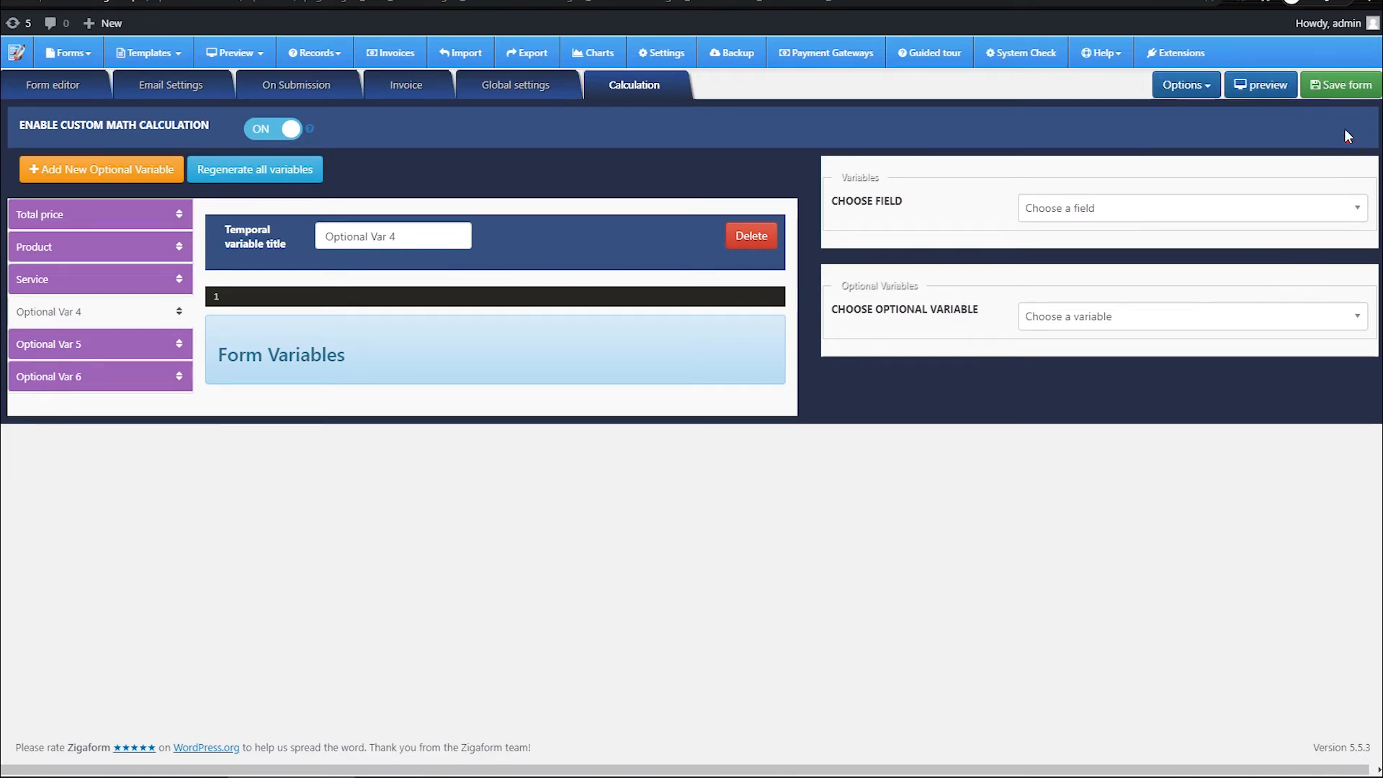
pyautogui.click(1341, 85)
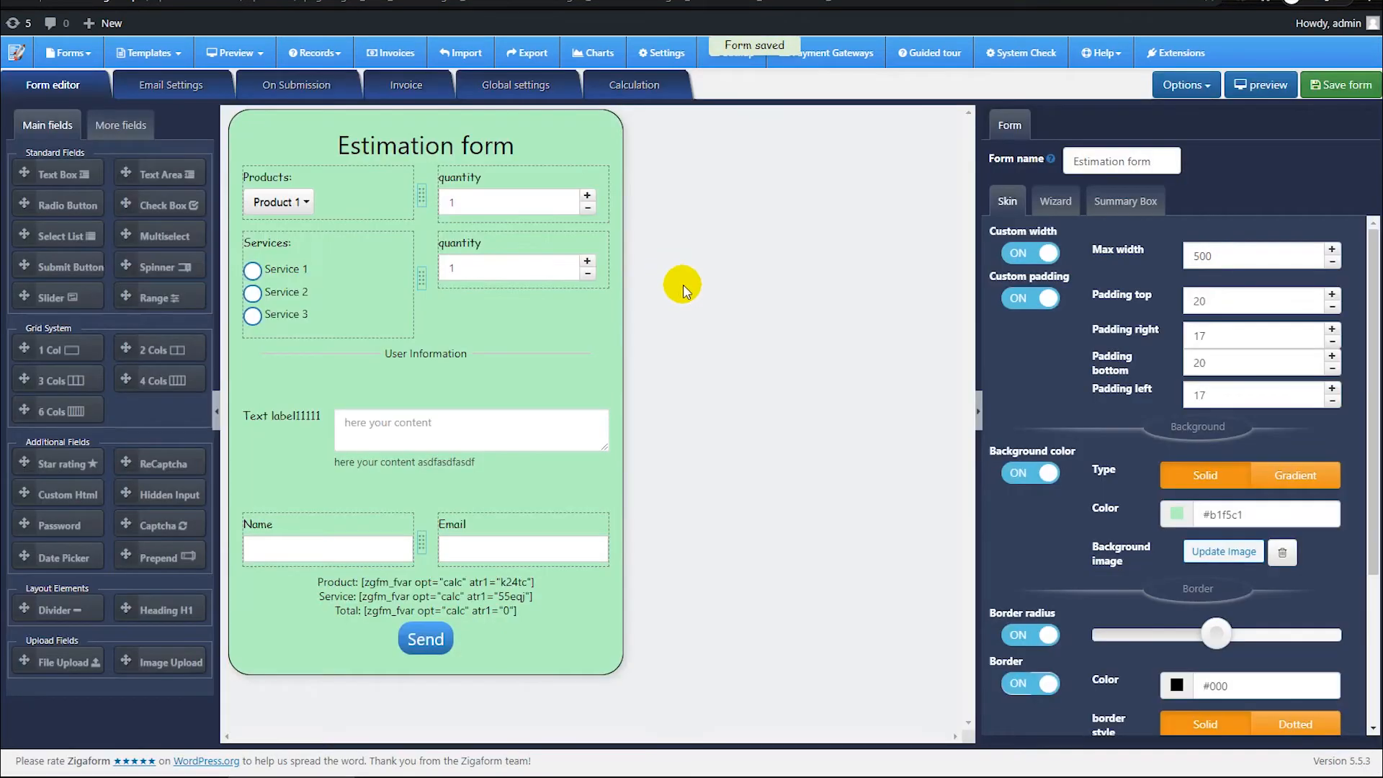
# Step: Test submitting the empty form in the desktop preview, and choose Product 3 and Service 2 with a service quantity of 2
pyautogui.click(1267, 85)
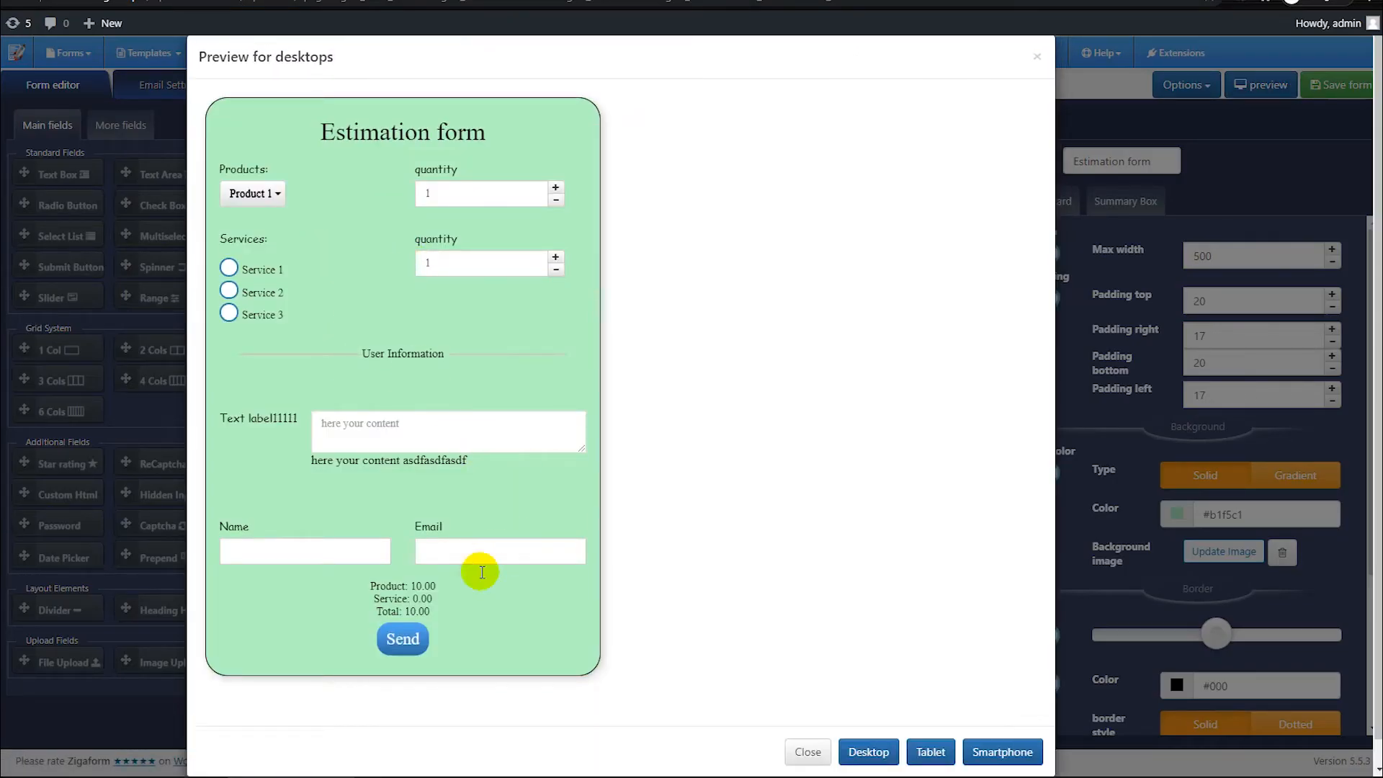
pyautogui.click(411, 649)
pyautogui.click(252, 193)
pyautogui.click(256, 263)
pyautogui.click(556, 269)
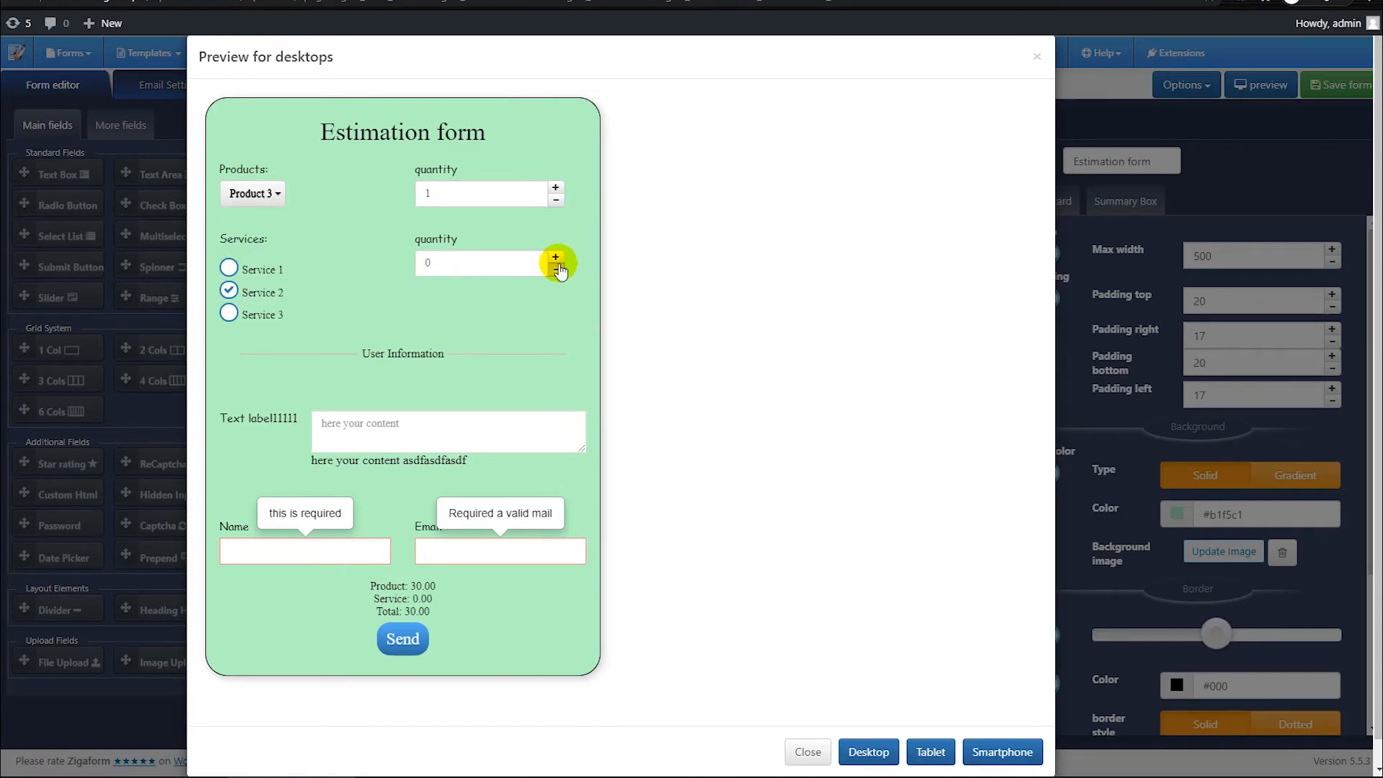
# Step: Fill in the preview's name with "test" and a sample e-mail address, and close the preview without sending
pyautogui.click(312, 541)
pyautogui.write('test')
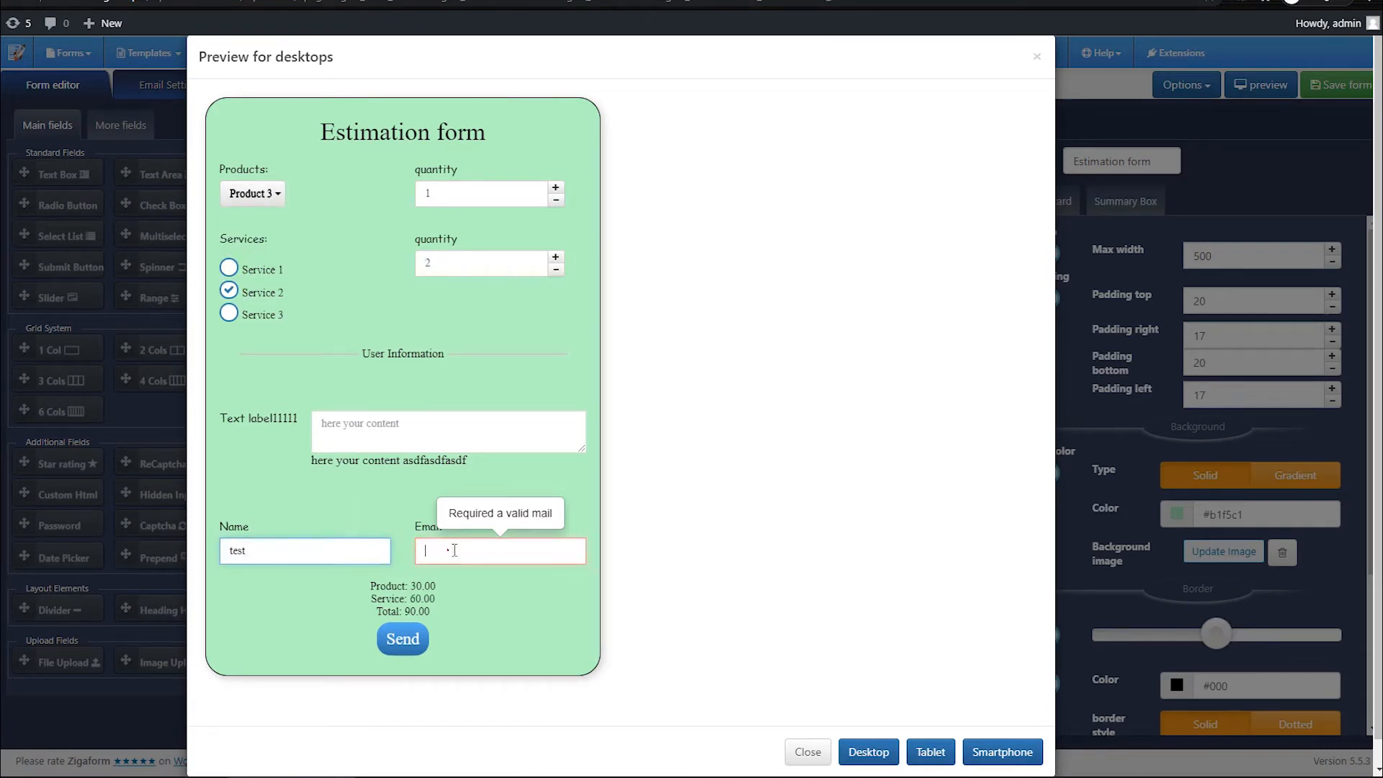
pyautogui.click(450, 549)
pyautogui.write('asdf@asdf.com')
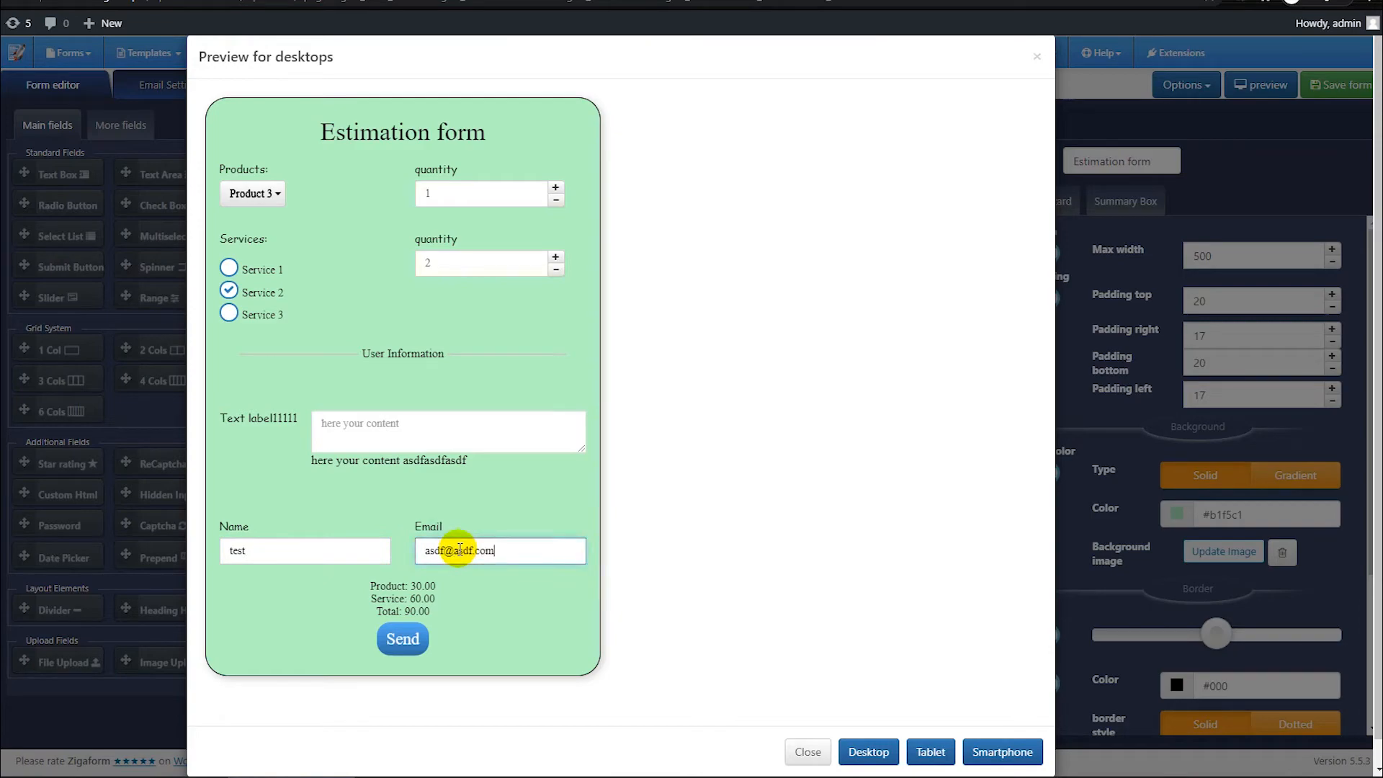
pyautogui.click(807, 752)
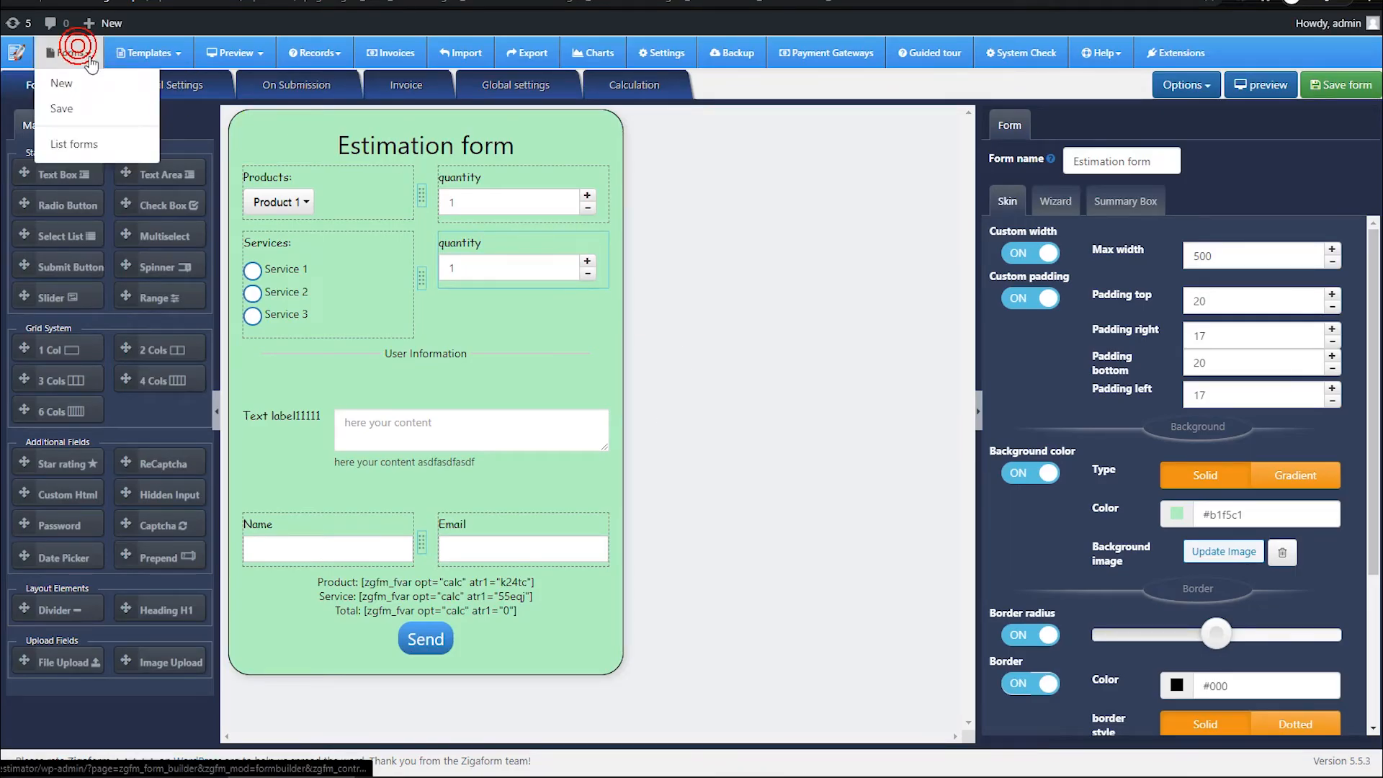
# Step: View the forms list and examine the submitted records of the Estimation form
pyautogui.moveTo(293, 216)
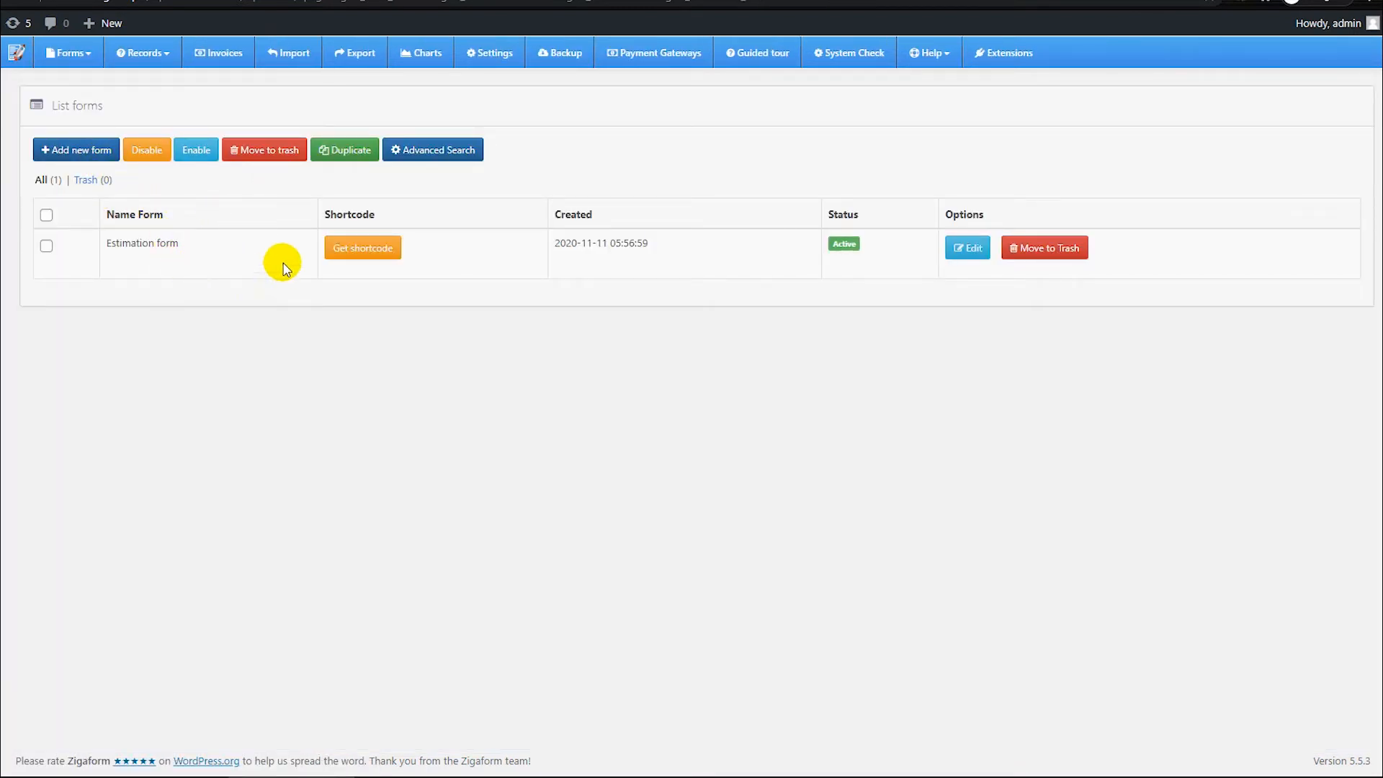
pyautogui.click(159, 68)
pyautogui.click(160, 109)
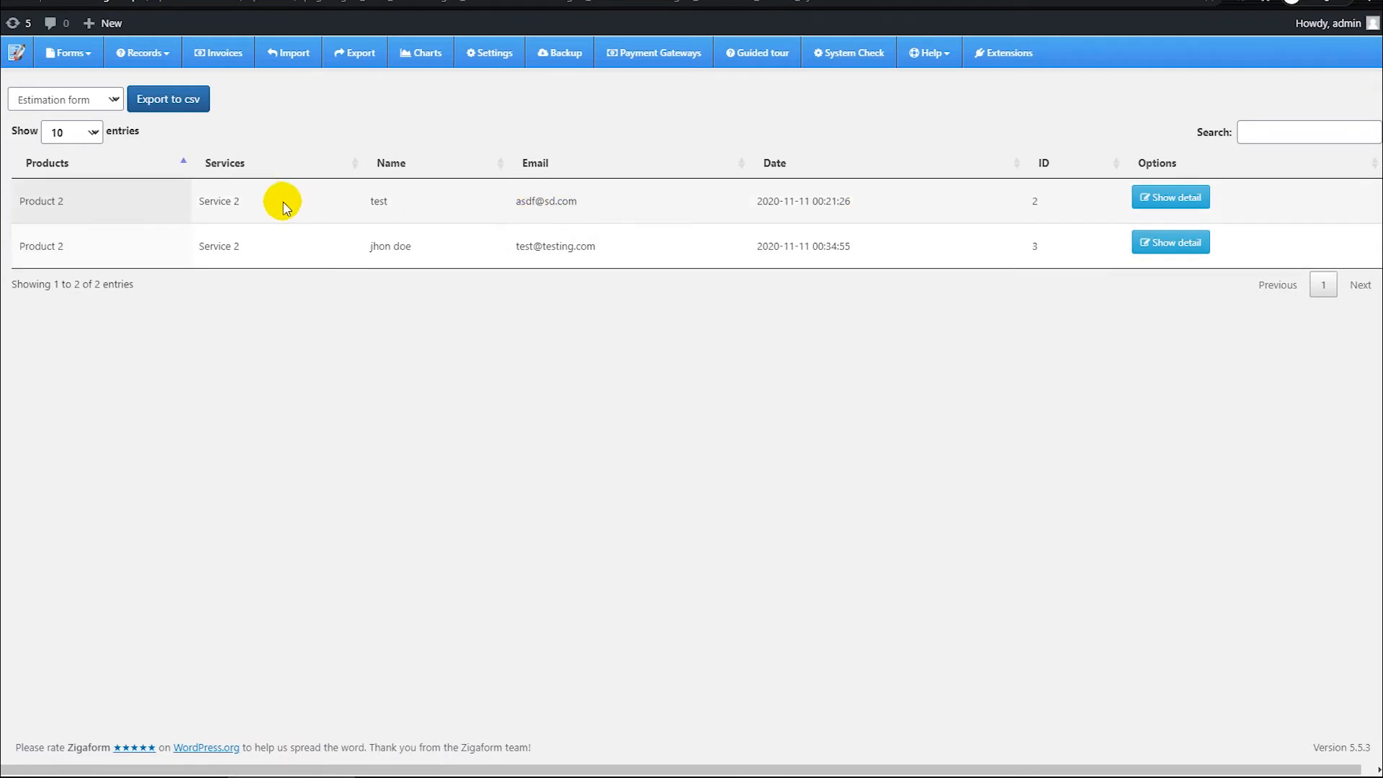
pyautogui.moveTo(271, 211); pyautogui.dragTo(603, 217)
pyautogui.click(757, 247)
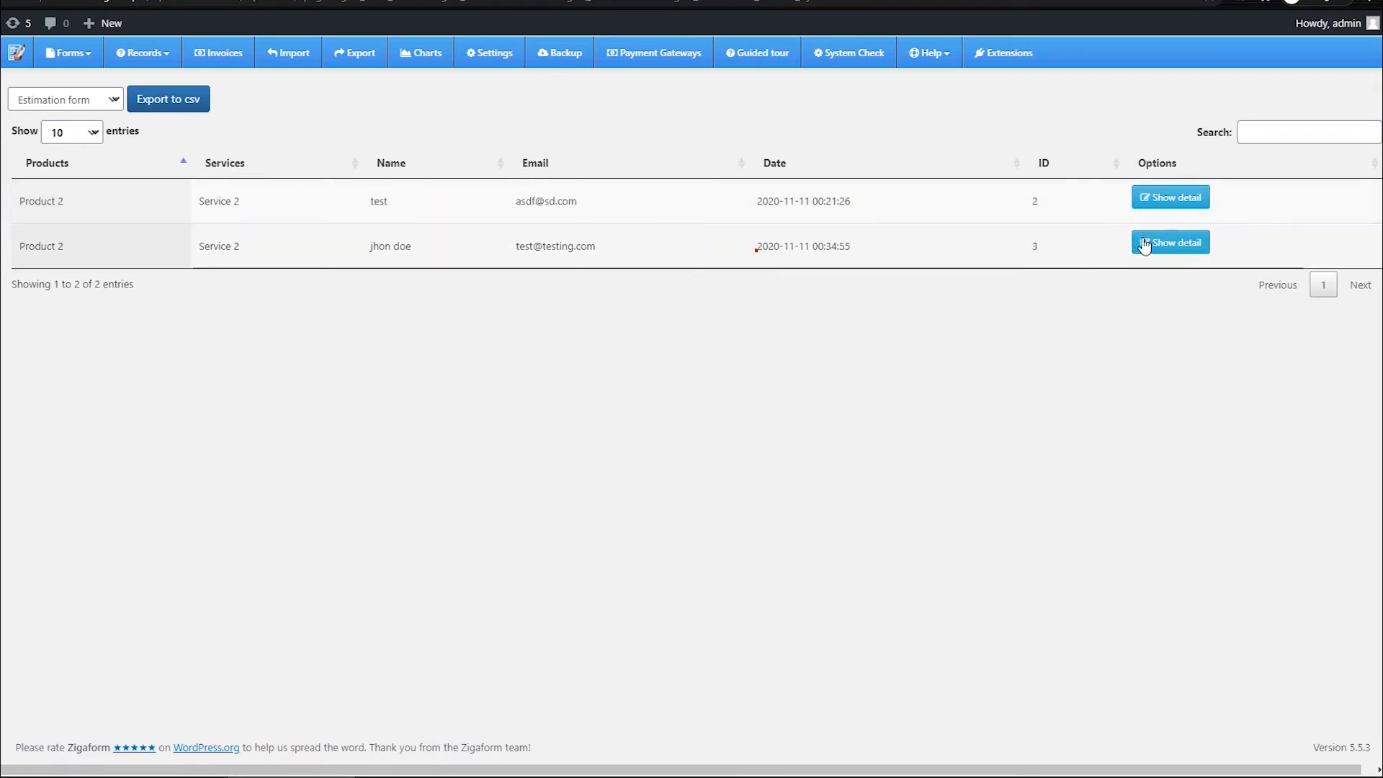
# Step: Examine the Products, Services and Total price lines in the details of records 2 and 3
pyautogui.click(1201, 198)
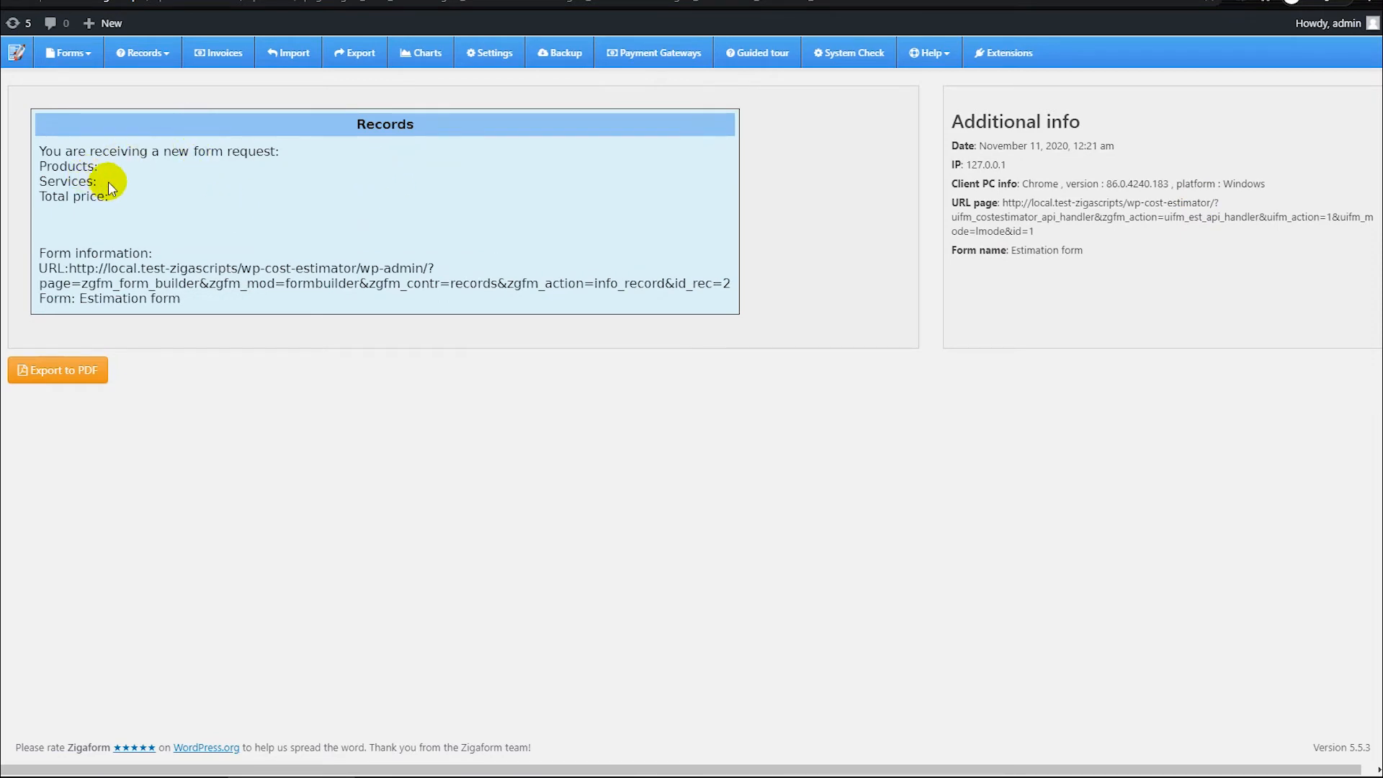
pyautogui.moveTo(119, 209); pyautogui.dragTo(67, 166)
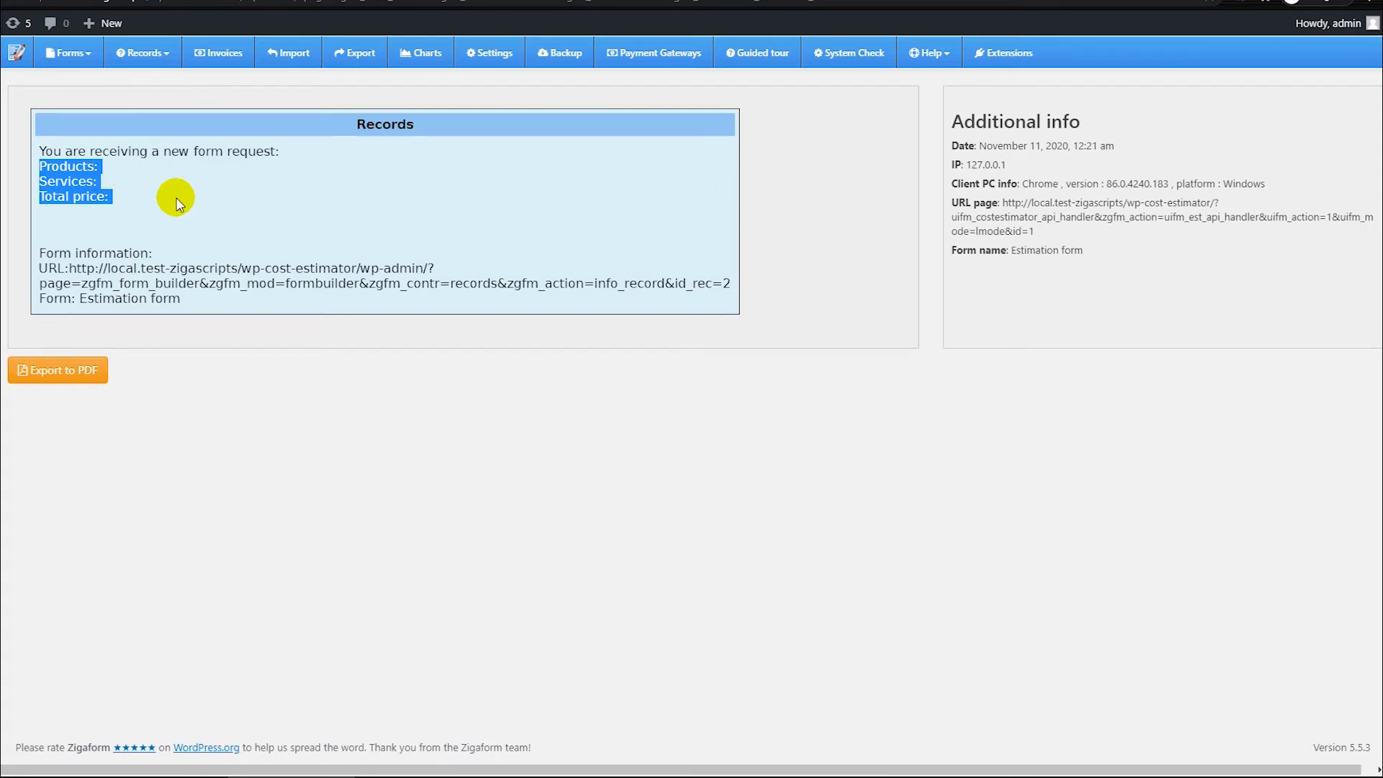
pyautogui.click(145, 64)
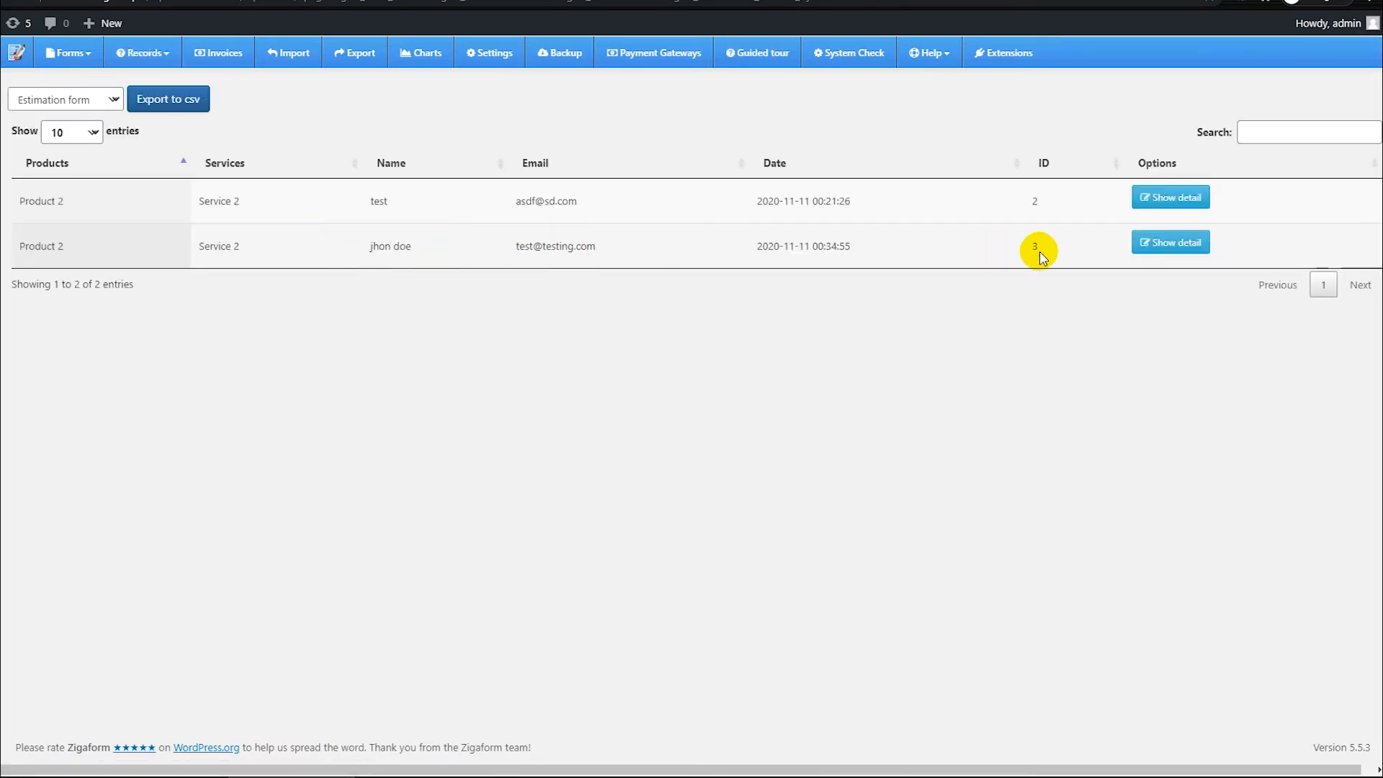
pyautogui.moveTo(826, 246); pyautogui.dragTo(862, 253)
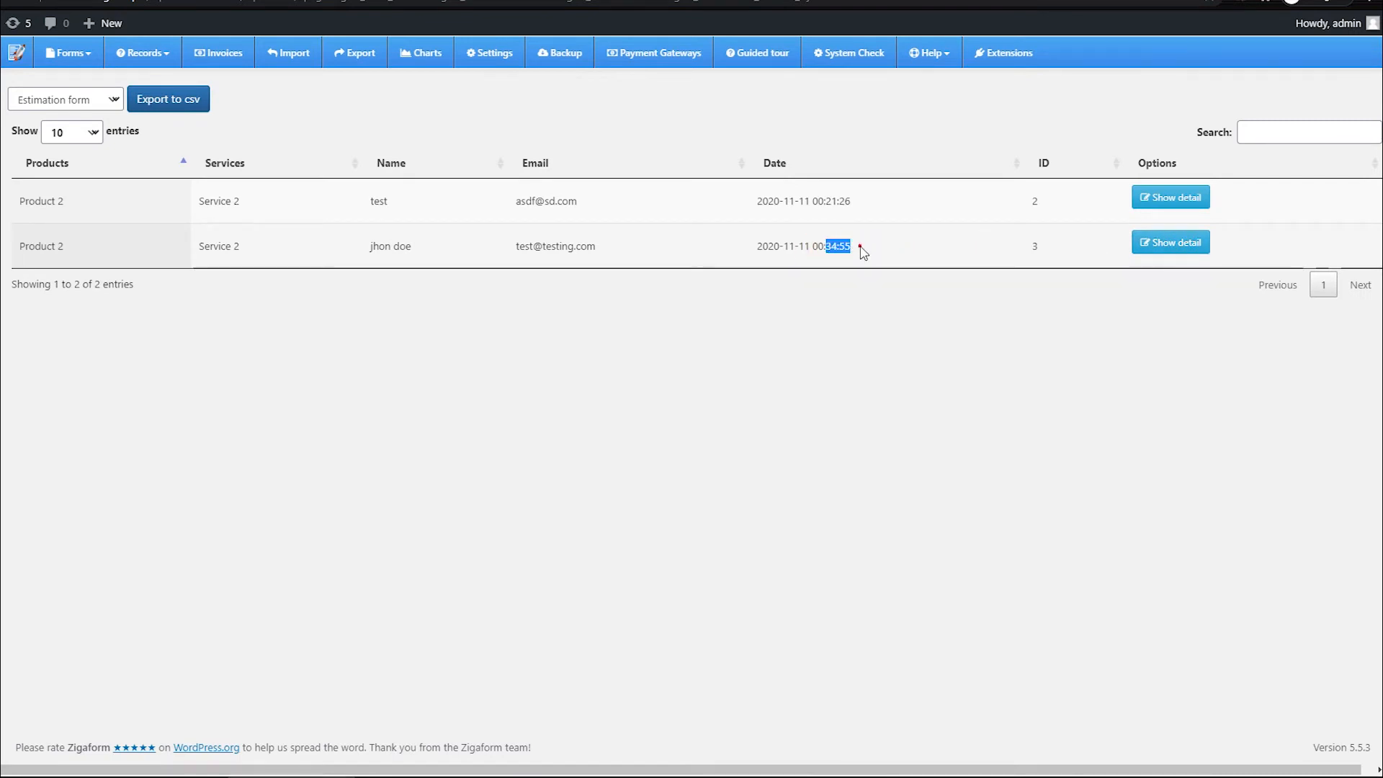
pyautogui.click(1185, 240)
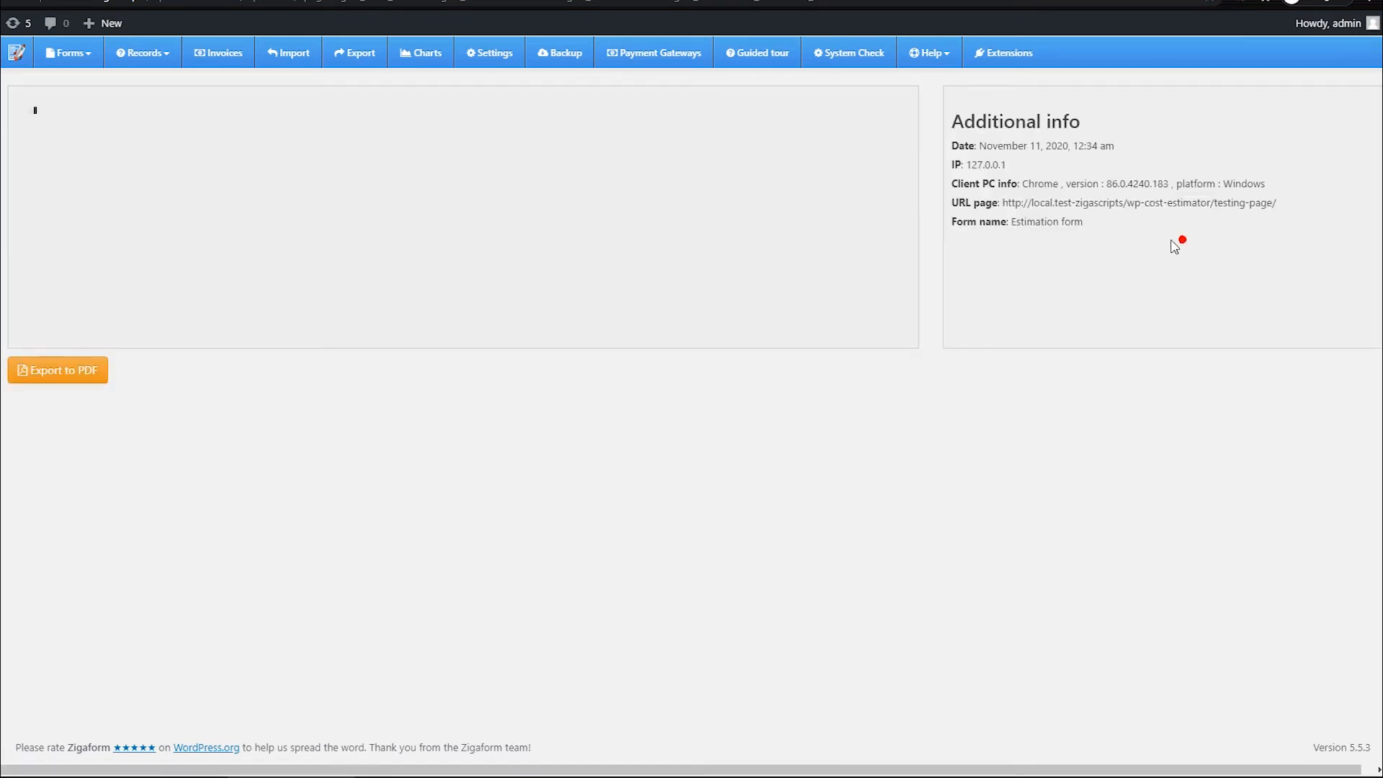
pyautogui.moveTo(142, 199); pyautogui.dragTo(52, 166)
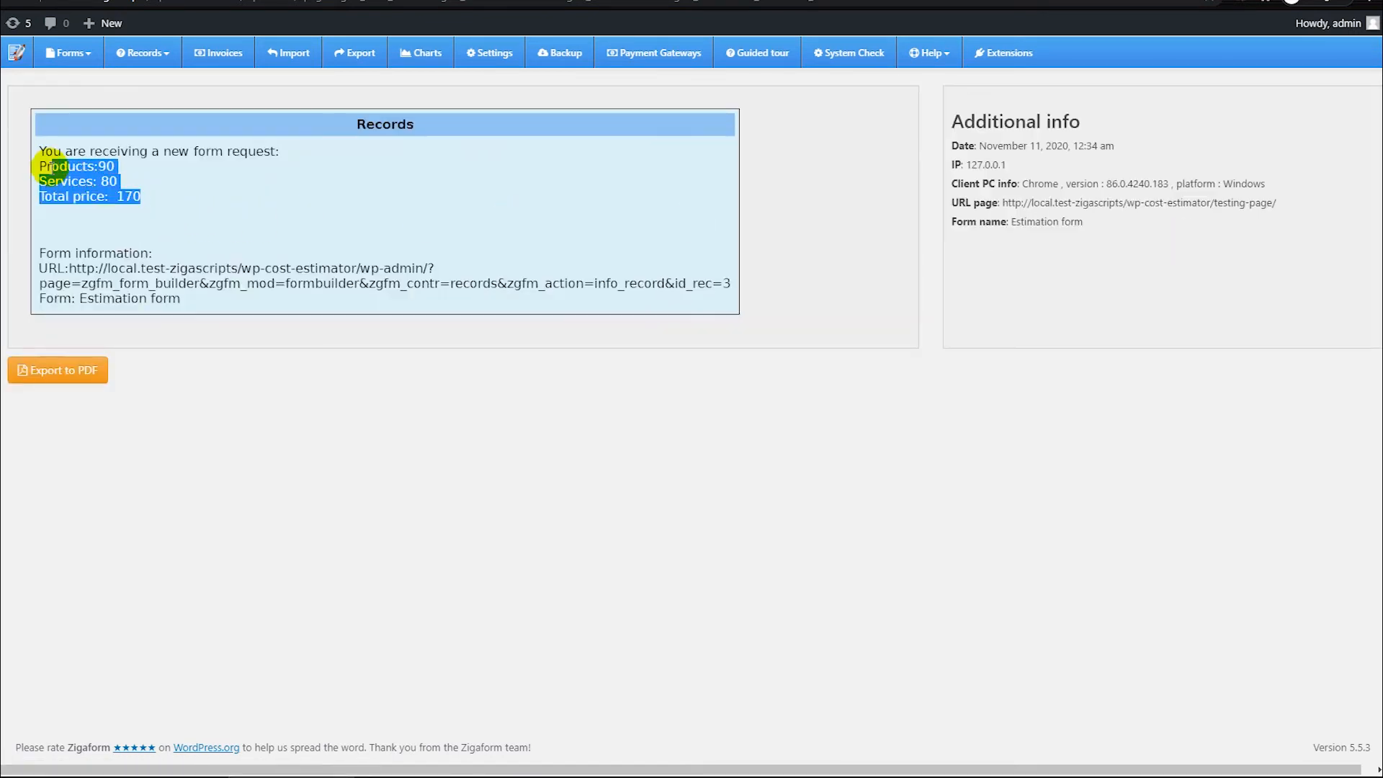
# Step: View the invoices list and open the form import tool
pyautogui.click(139, 176)
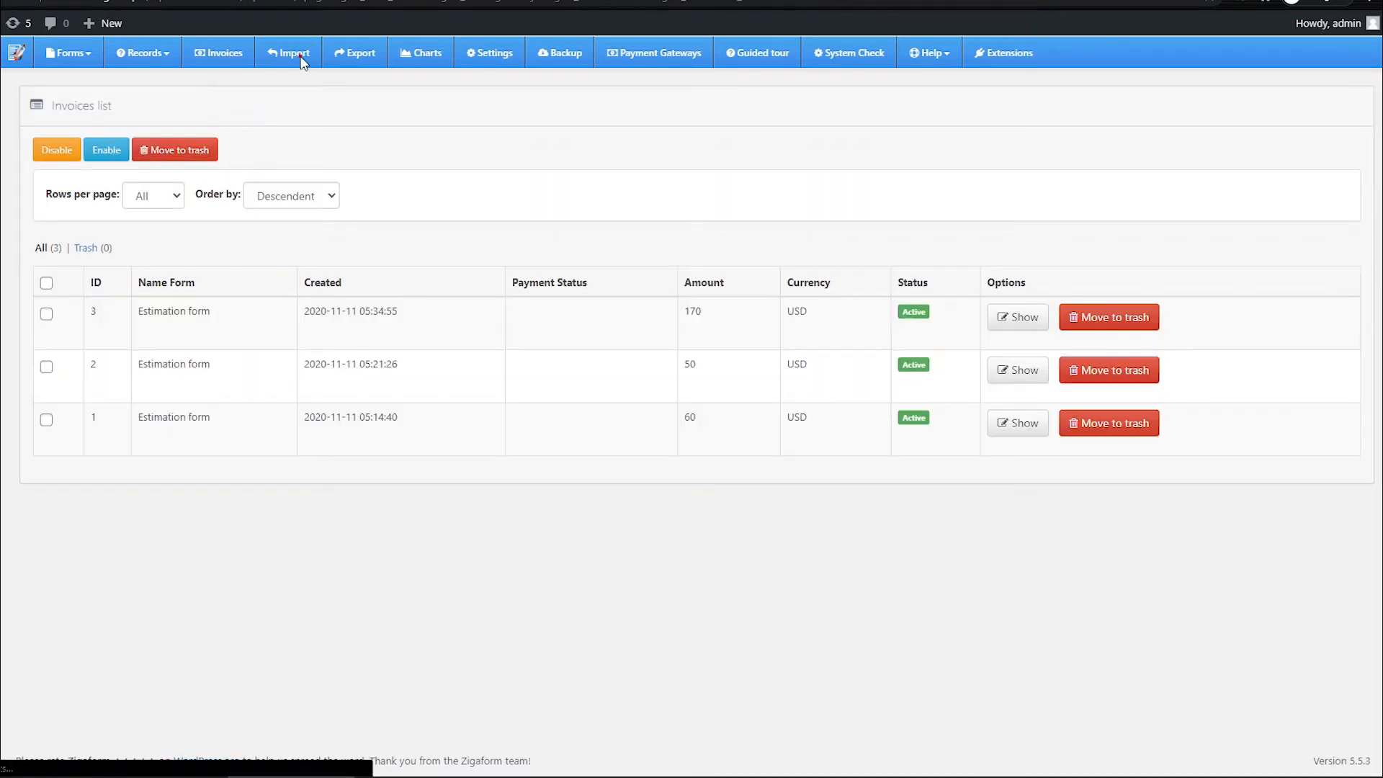
pyautogui.click(301, 58)
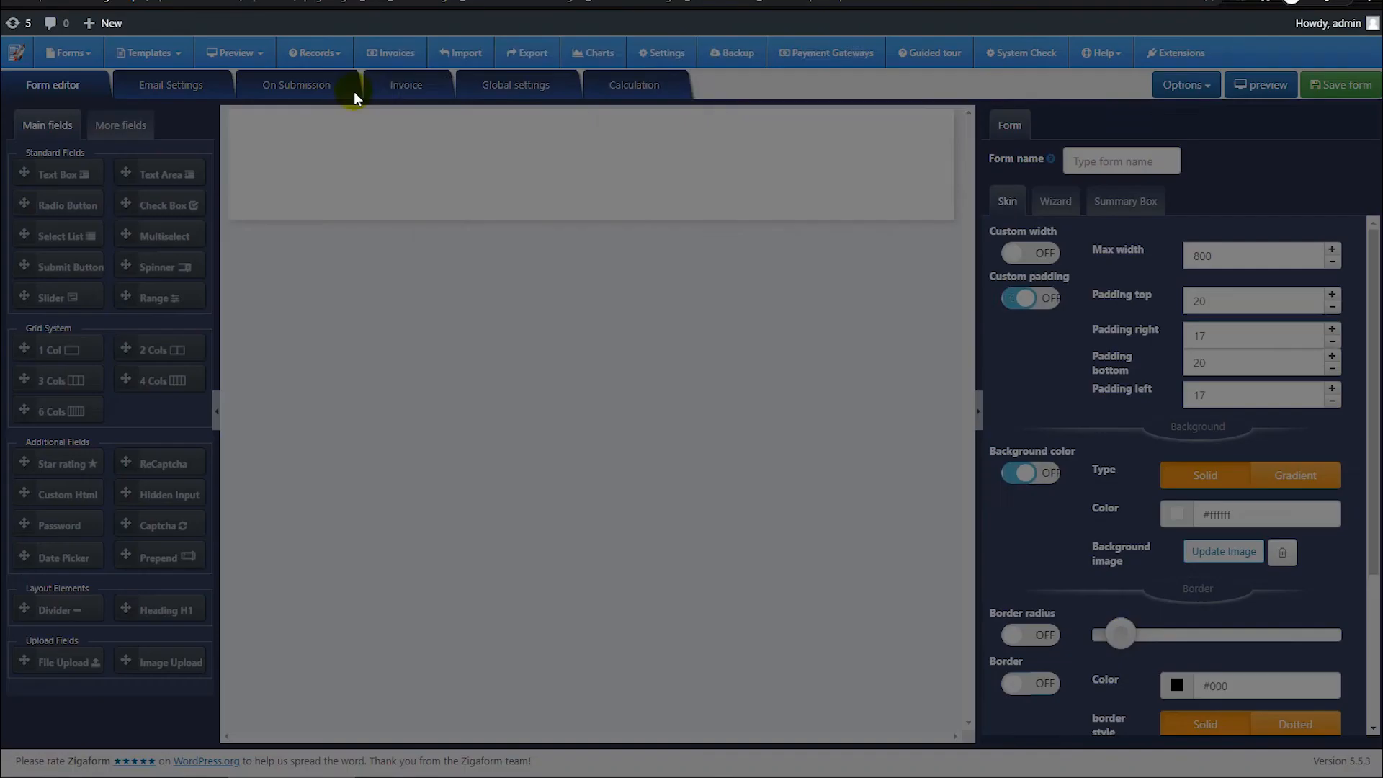
# Step: View the chart page and examine the language choices in the global settings without changing them
pyautogui.click(844, 58)
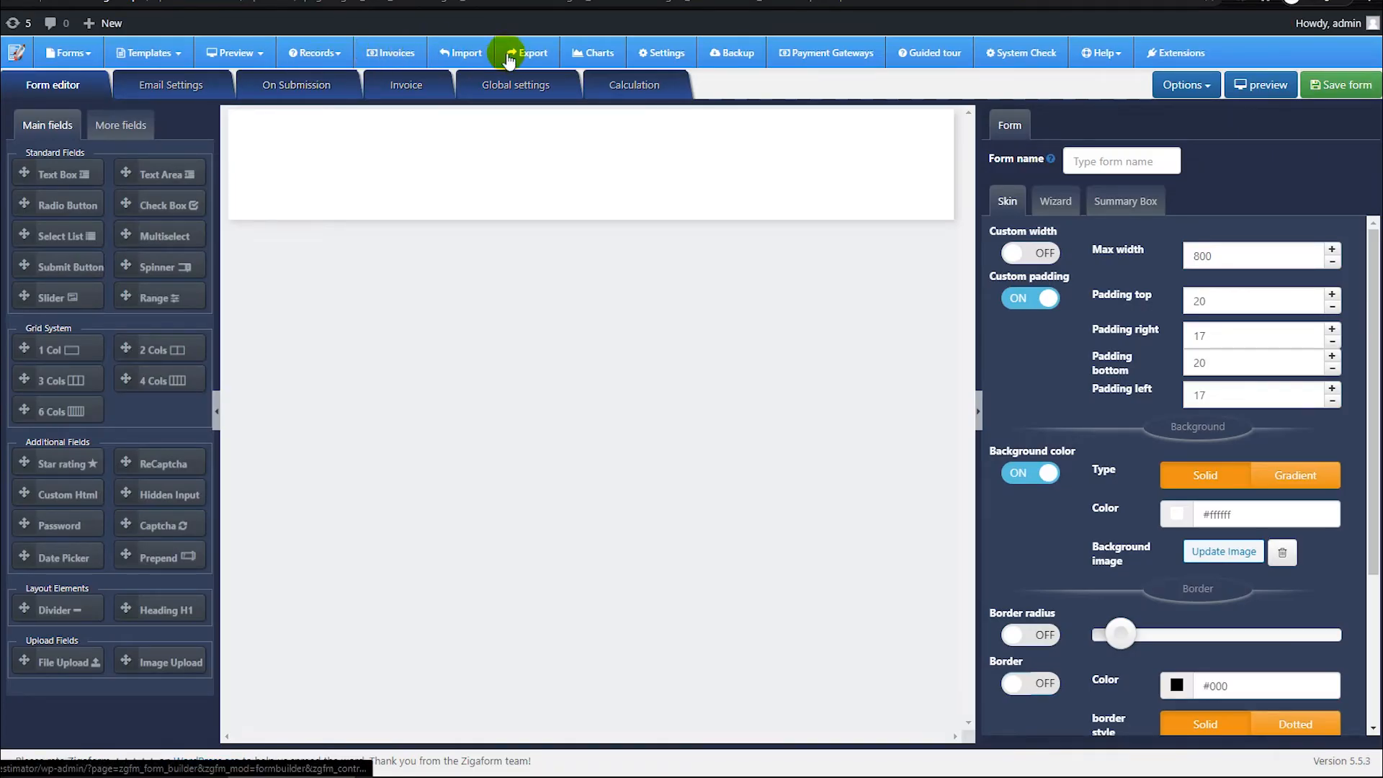
pyautogui.click(602, 58)
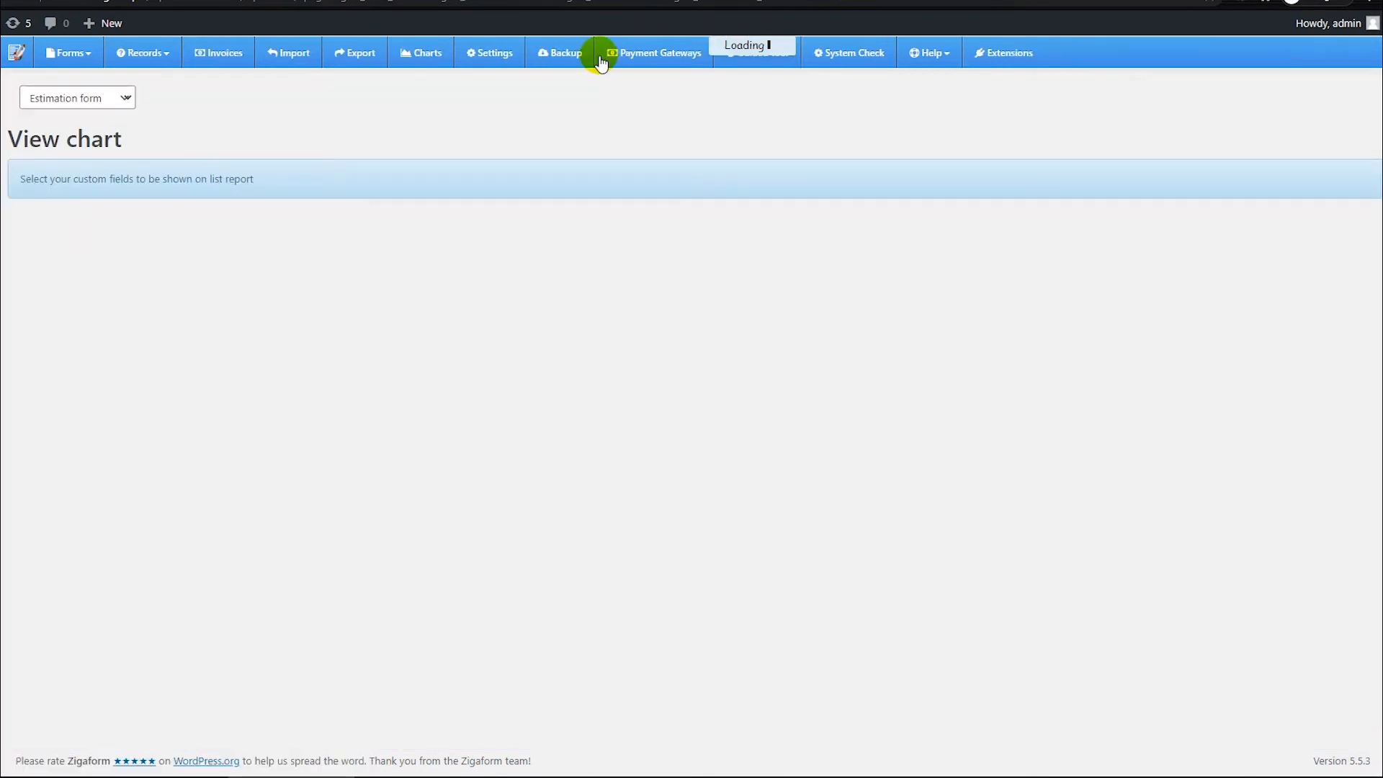
pyautogui.click(504, 53)
pyautogui.click(573, 147)
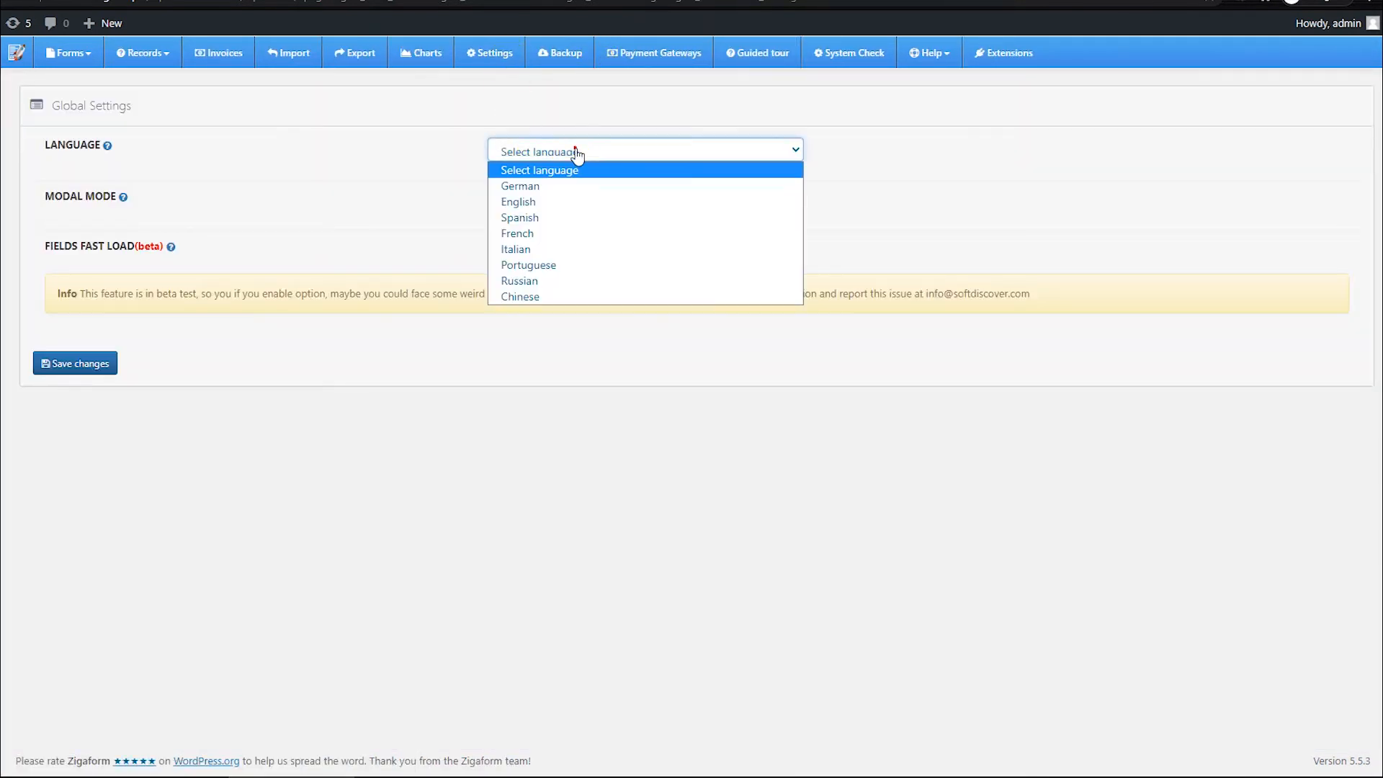
pyautogui.click(389, 157)
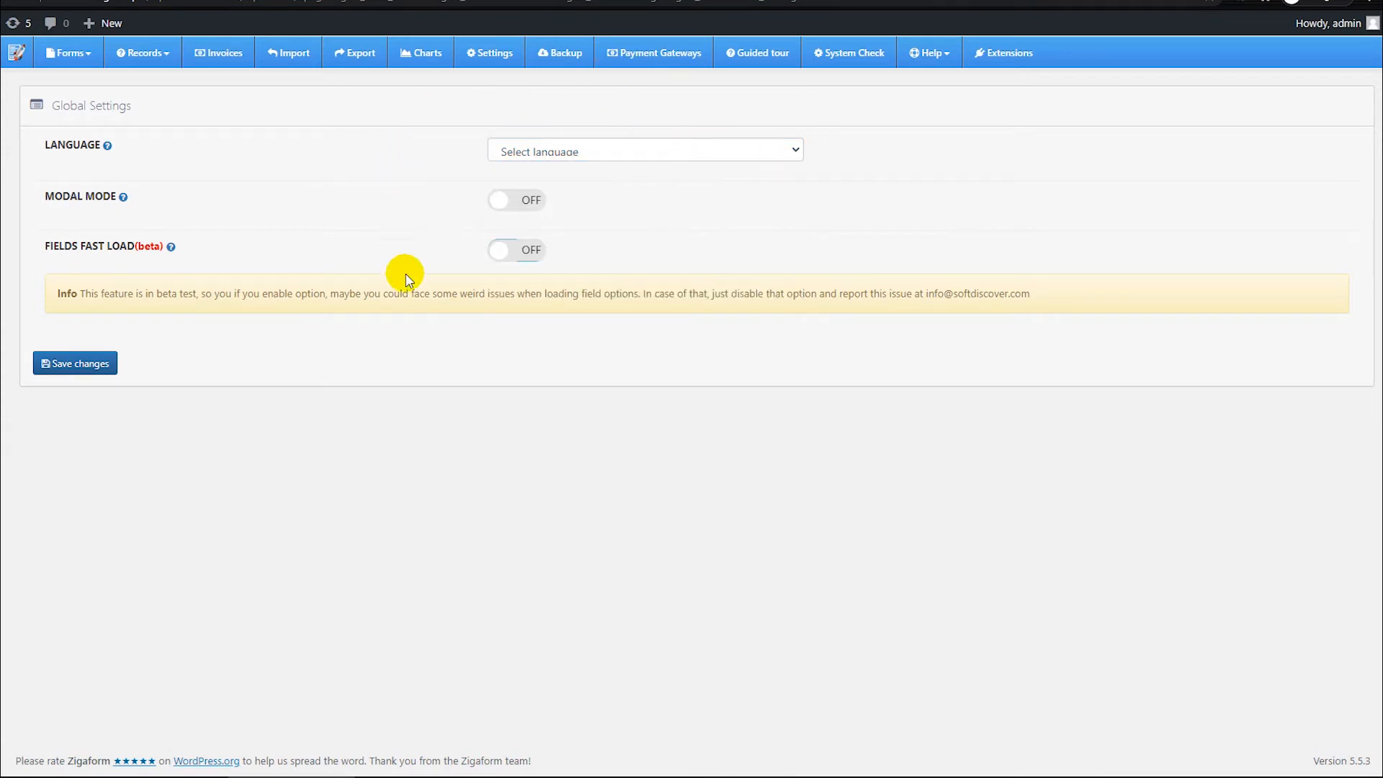
# Step: View the backup page and its list of stored backups, and open the list of payment gateways
pyautogui.click(569, 68)
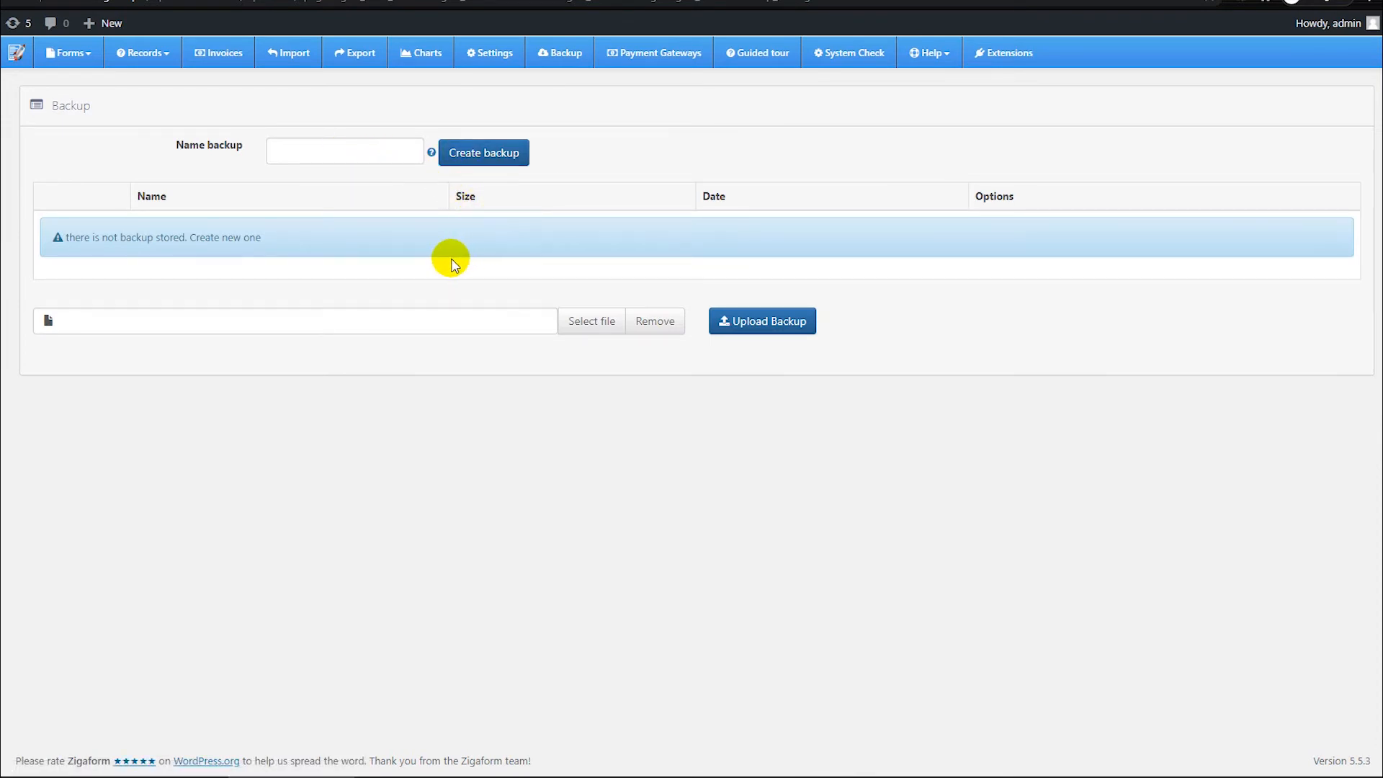
pyautogui.moveTo(180, 238); pyautogui.dragTo(65, 232)
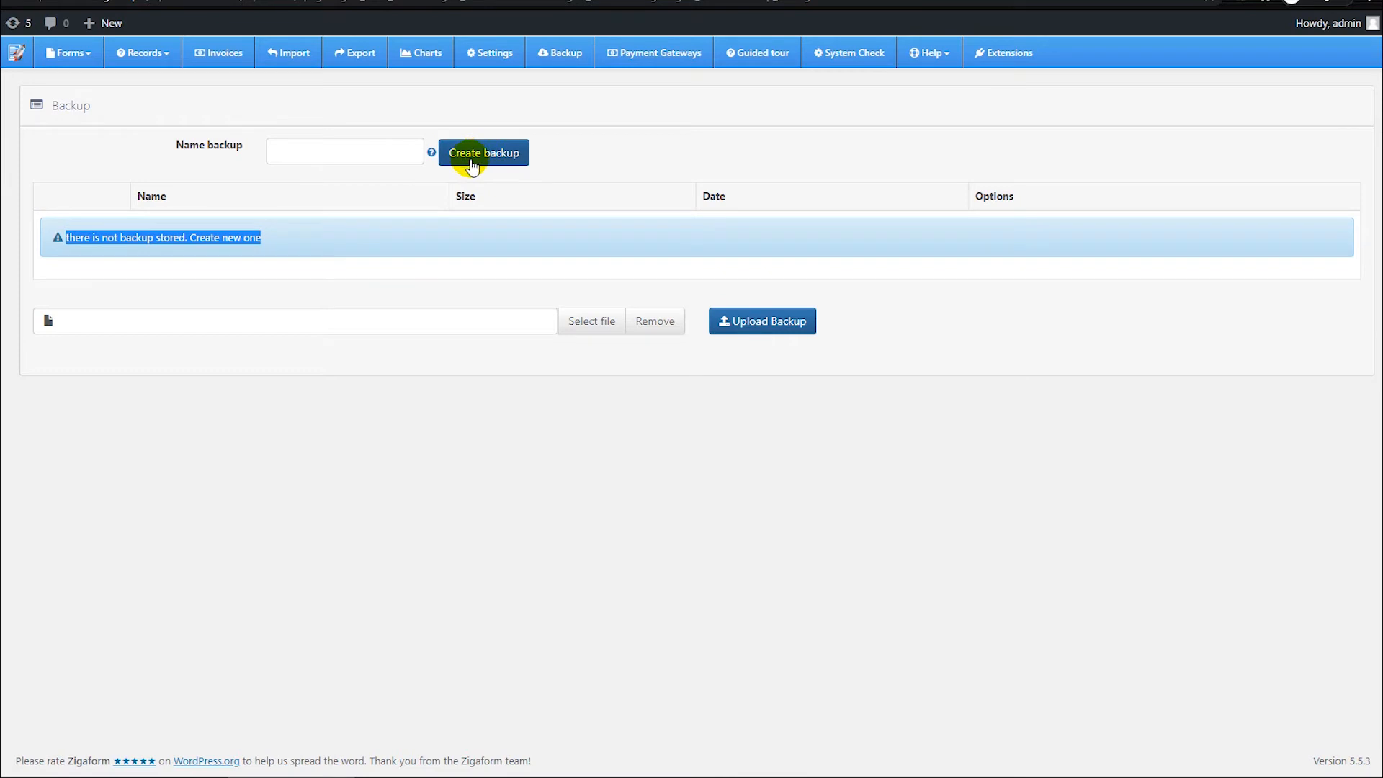
pyautogui.click(570, 185)
pyautogui.click(676, 55)
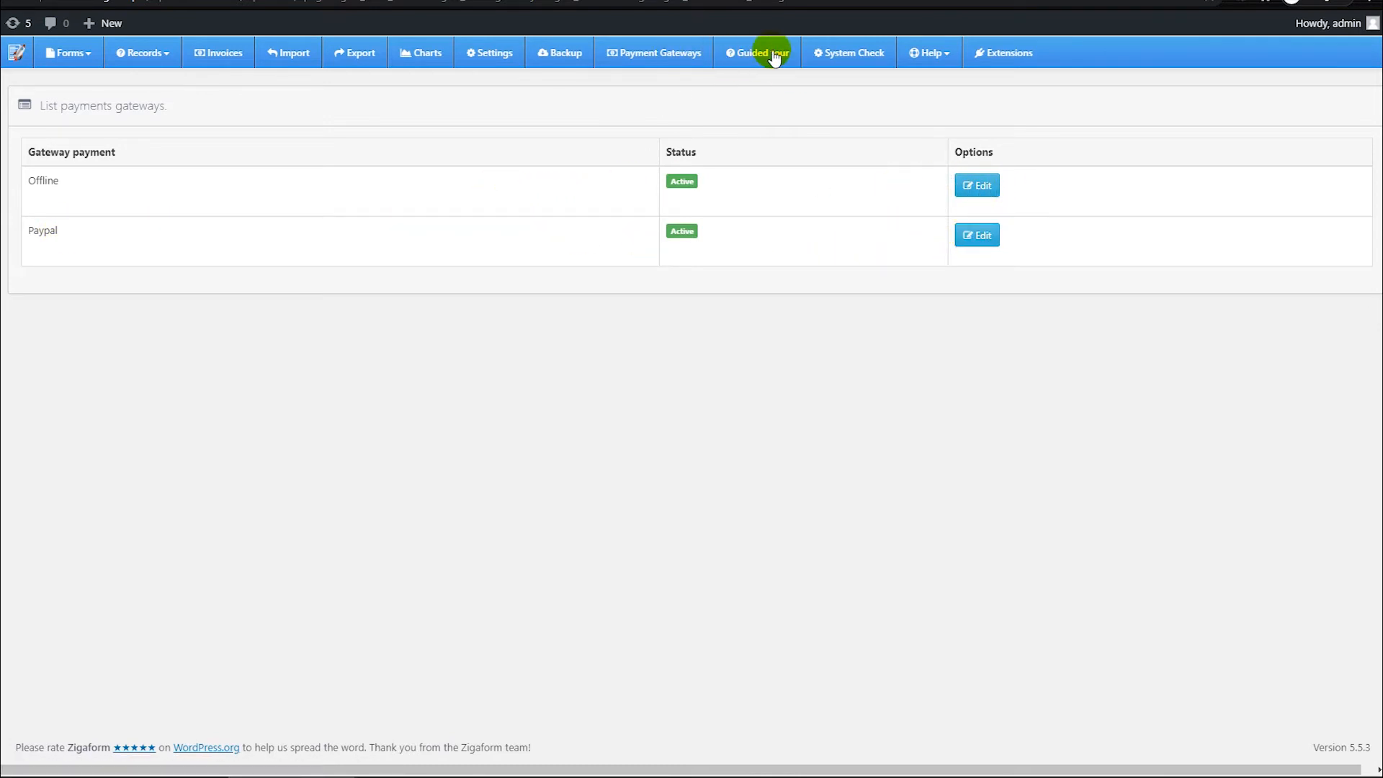
# Step: Open the system check and examine the database integrity result
pyautogui.click(868, 54)
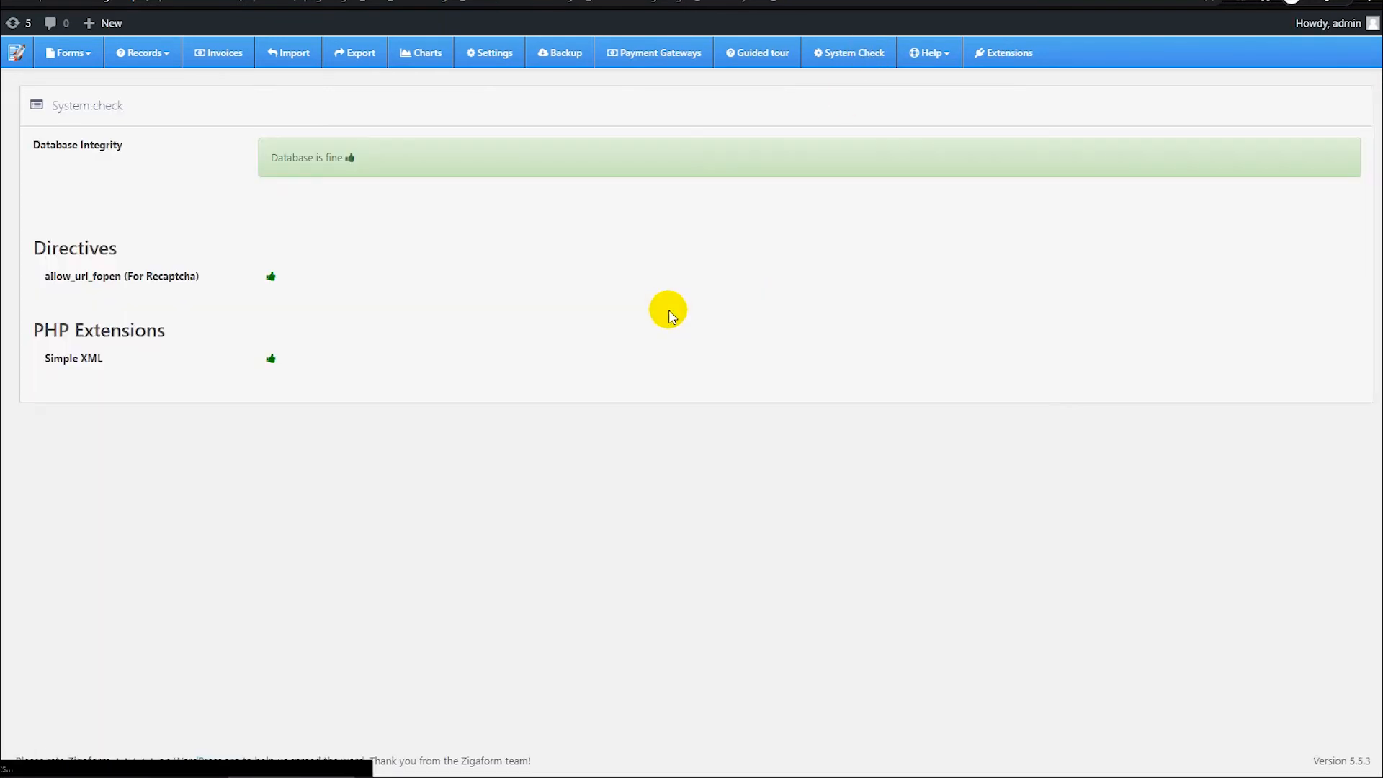
pyautogui.moveTo(289, 157); pyautogui.dragTo(385, 167)
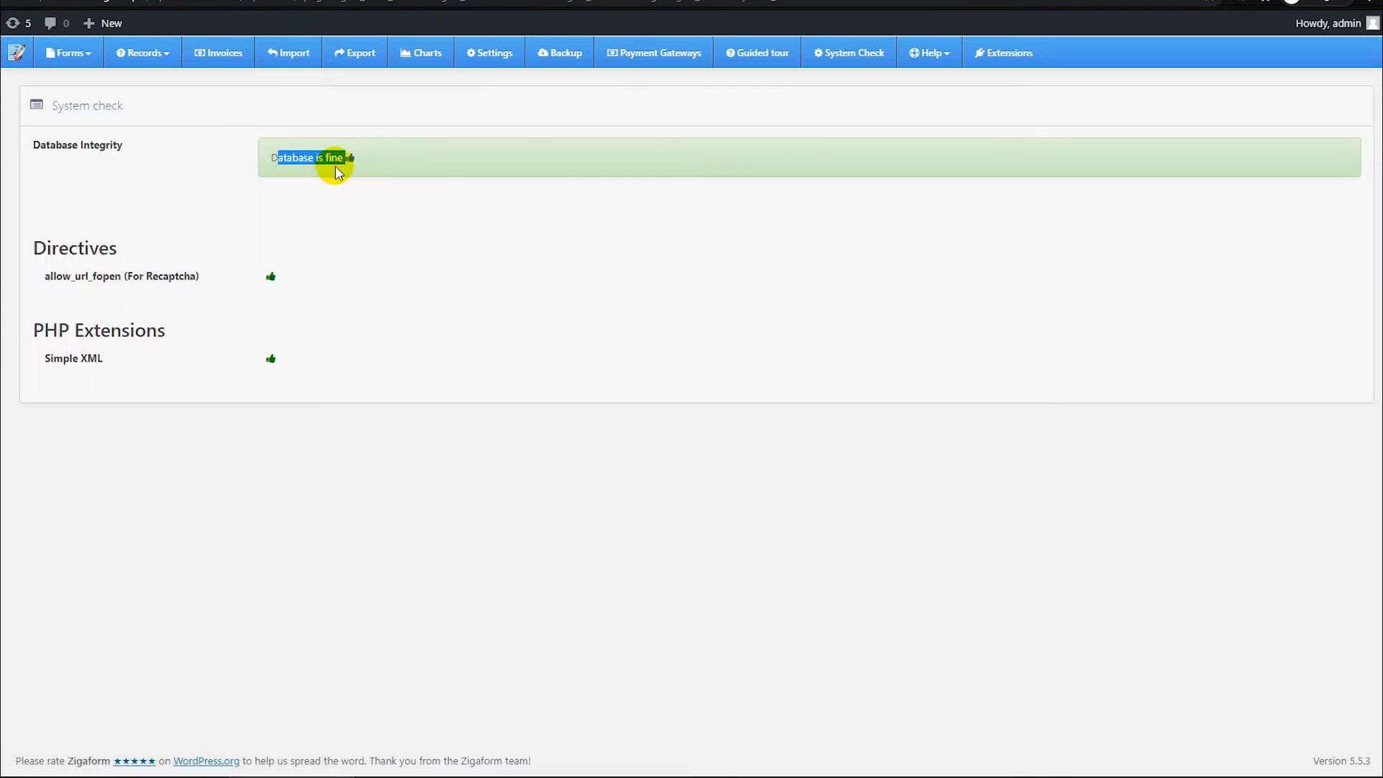
pyautogui.click(389, 174)
# Step: Enable the Translation Manager Add-on in the extensions and open its translation page
pyautogui.click(1007, 52)
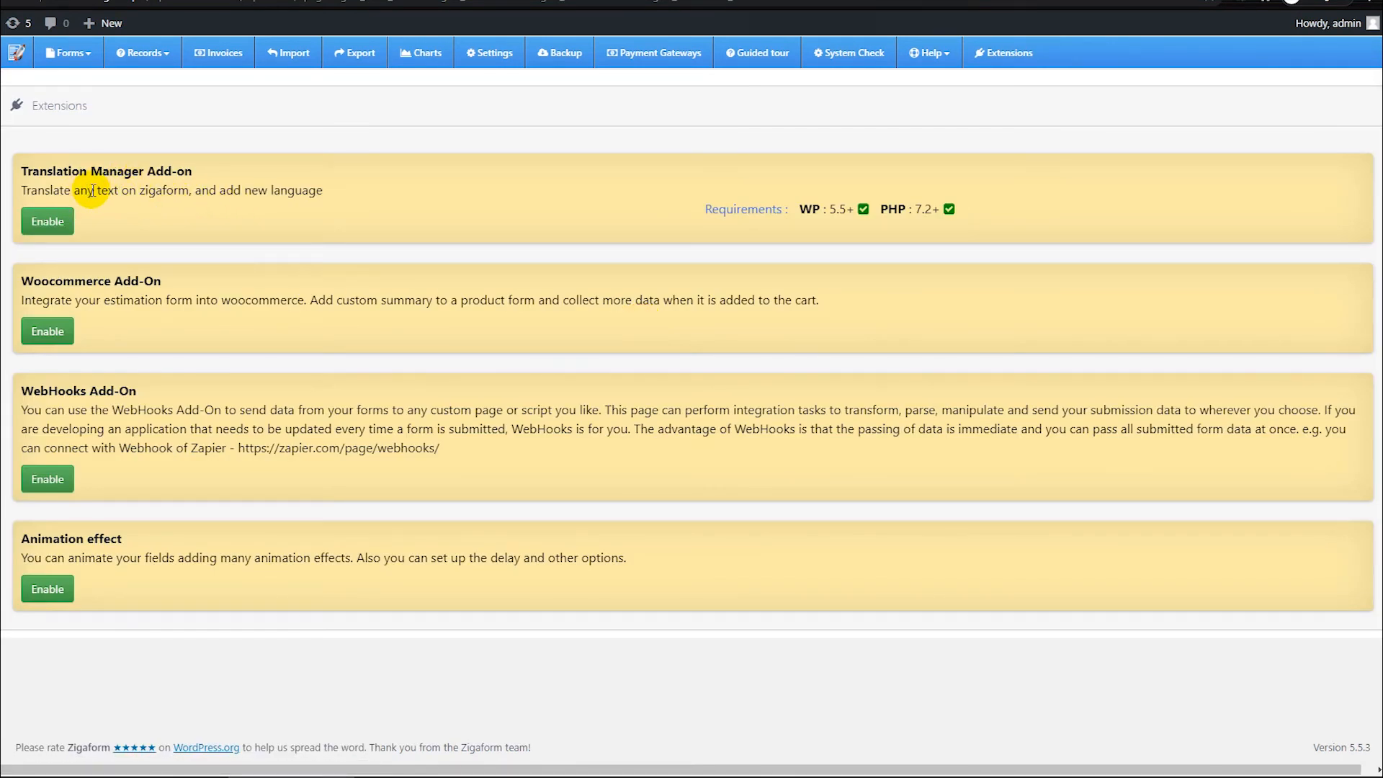
pyautogui.click(48, 222)
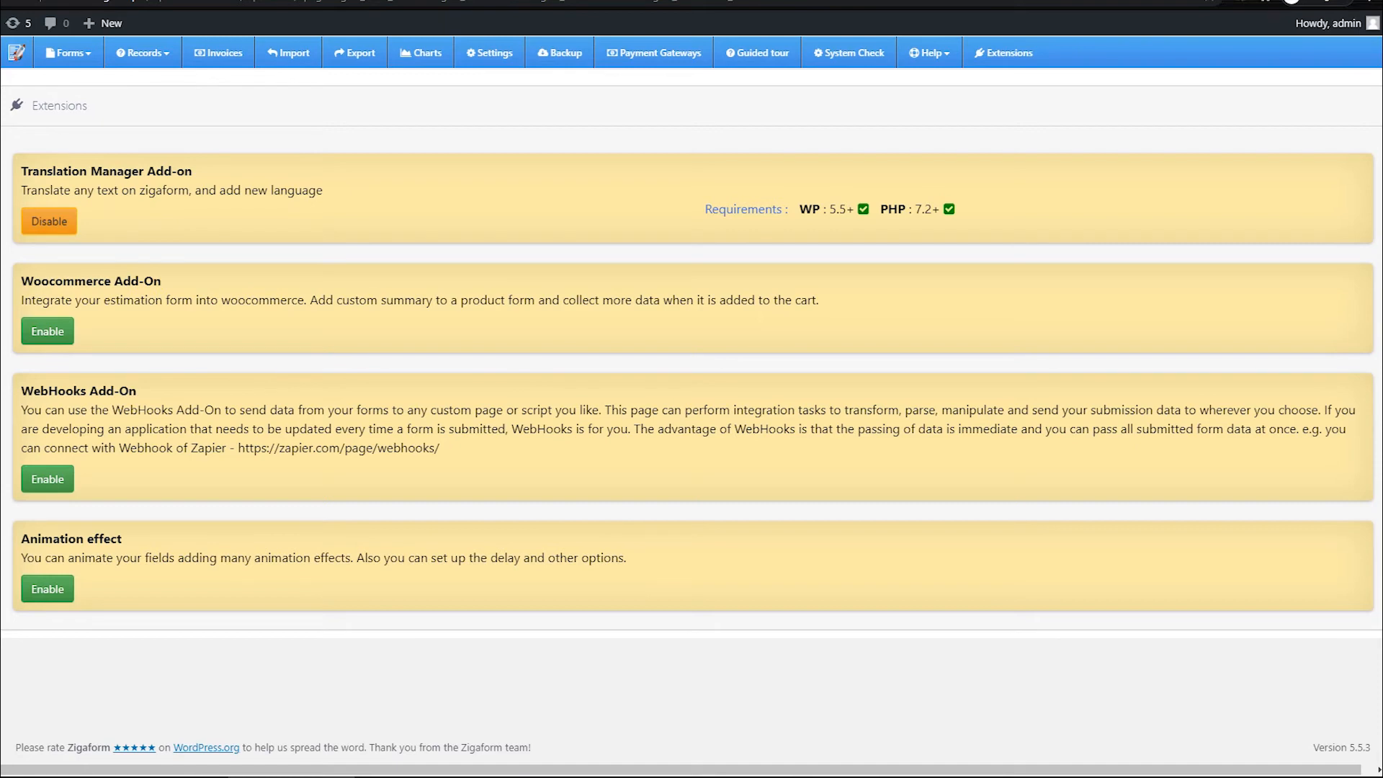
pyautogui.click(45, 625)
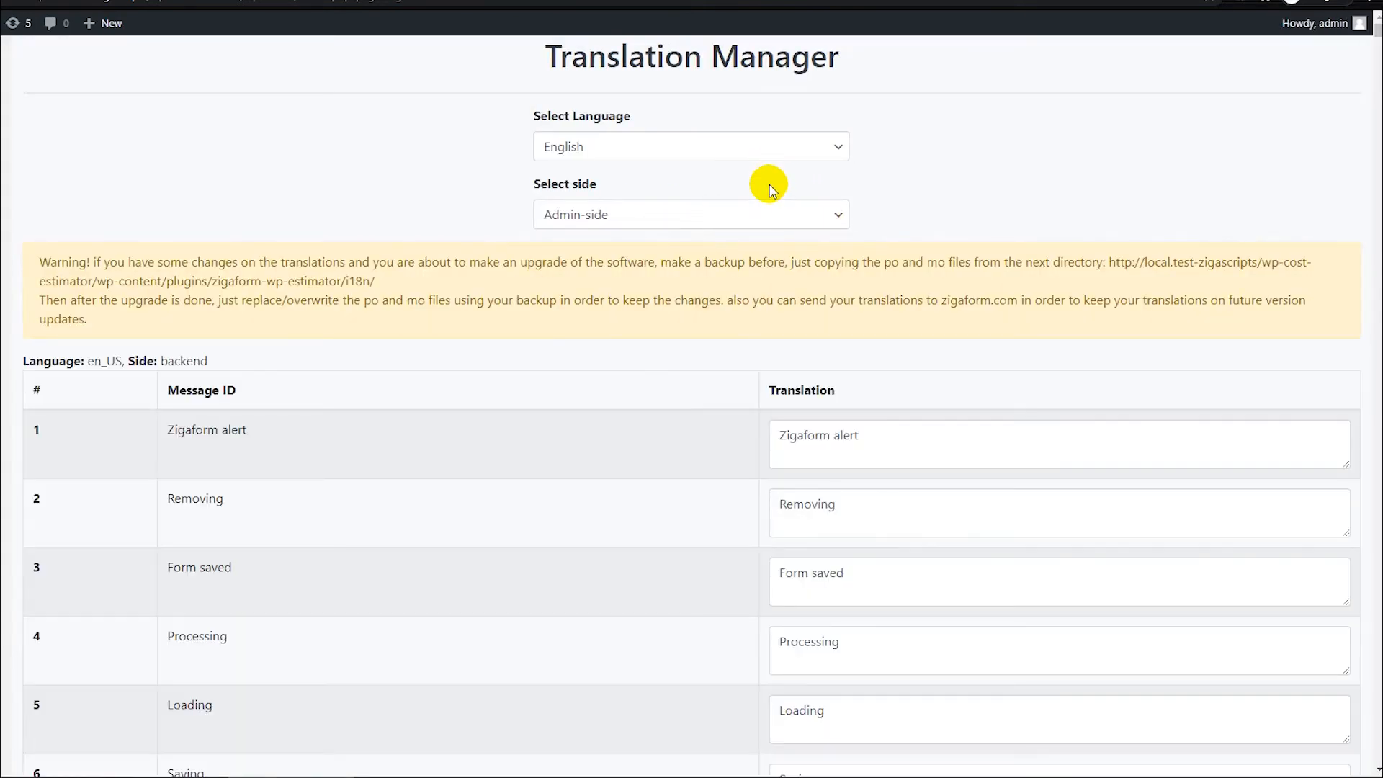
# Step: Examine the Translation Manager's language choices and its table of message IDs and translations down to the last entry
pyautogui.click(615, 157)
pyautogui.click(560, 154)
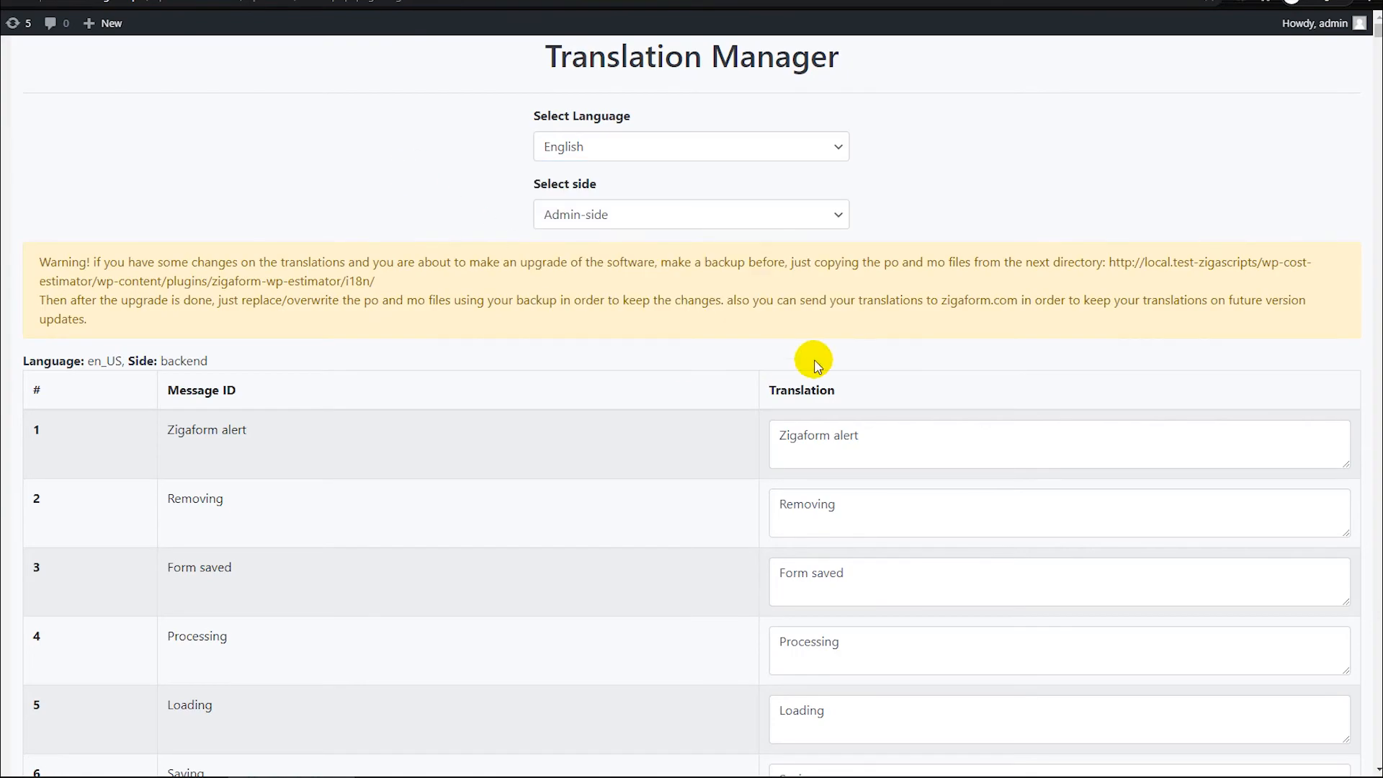
pyautogui.scroll(-10, 780, 394)
pyautogui.scroll(10, 757, 422)
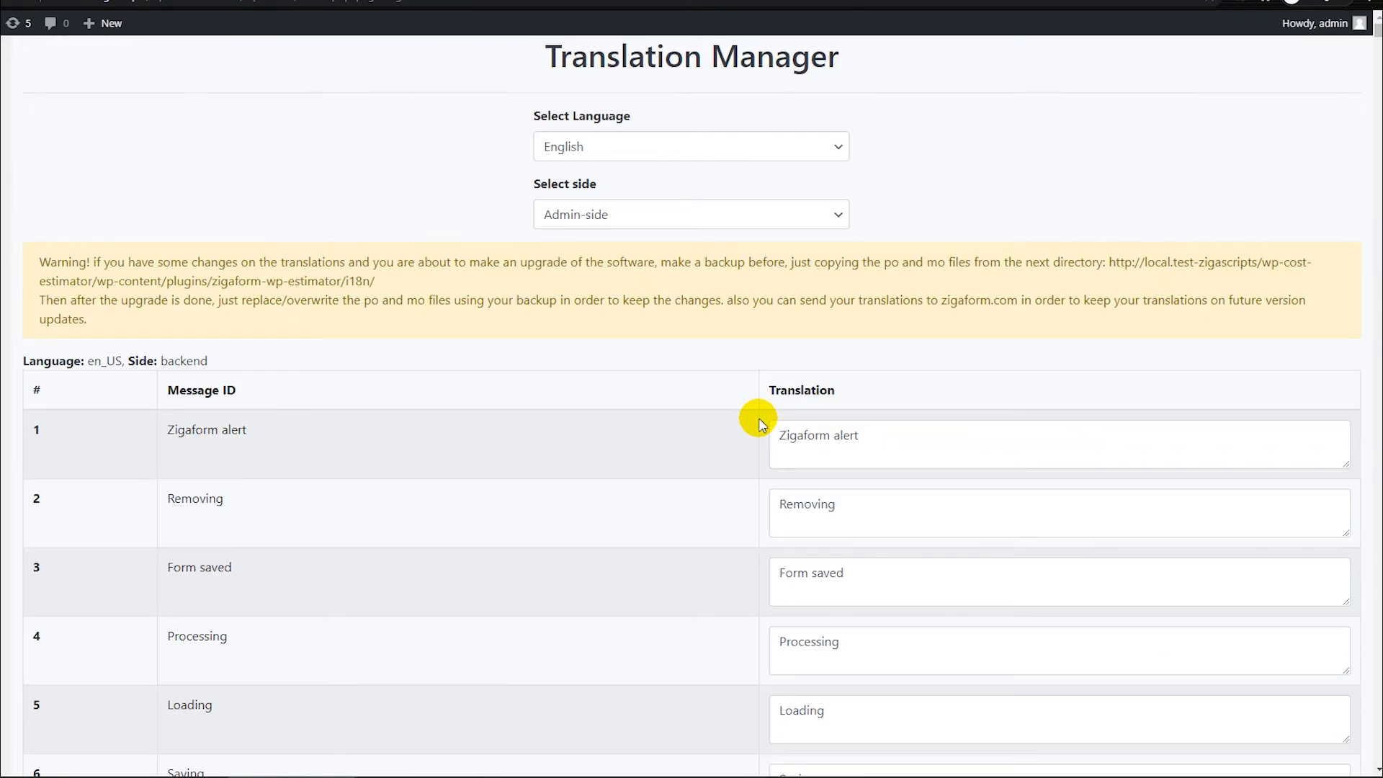
pyautogui.scroll(-2, 752, 421)
pyautogui.scroll(1, 750, 420)
pyautogui.click(850, 423)
pyautogui.click(648, 436)
pyautogui.press('End')
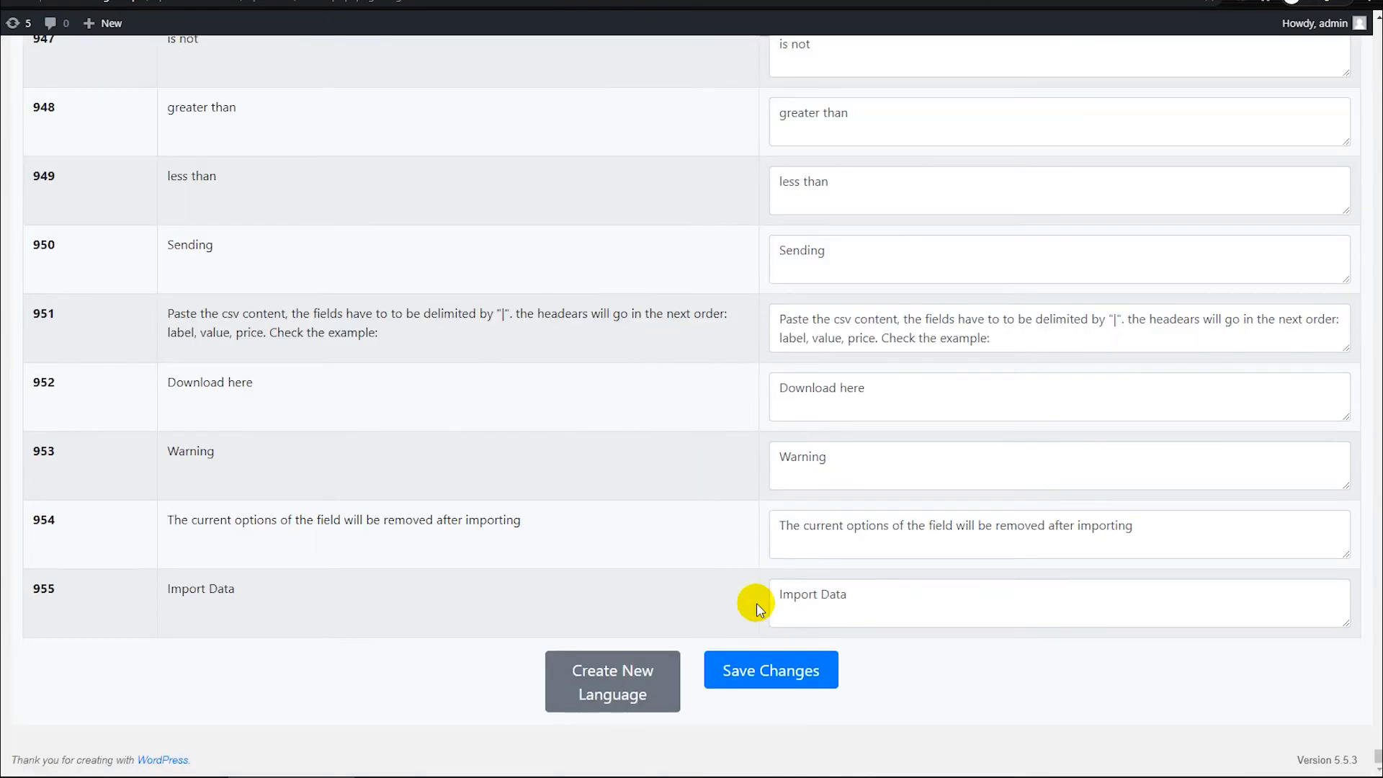
pyautogui.scroll(1, 659, 394)
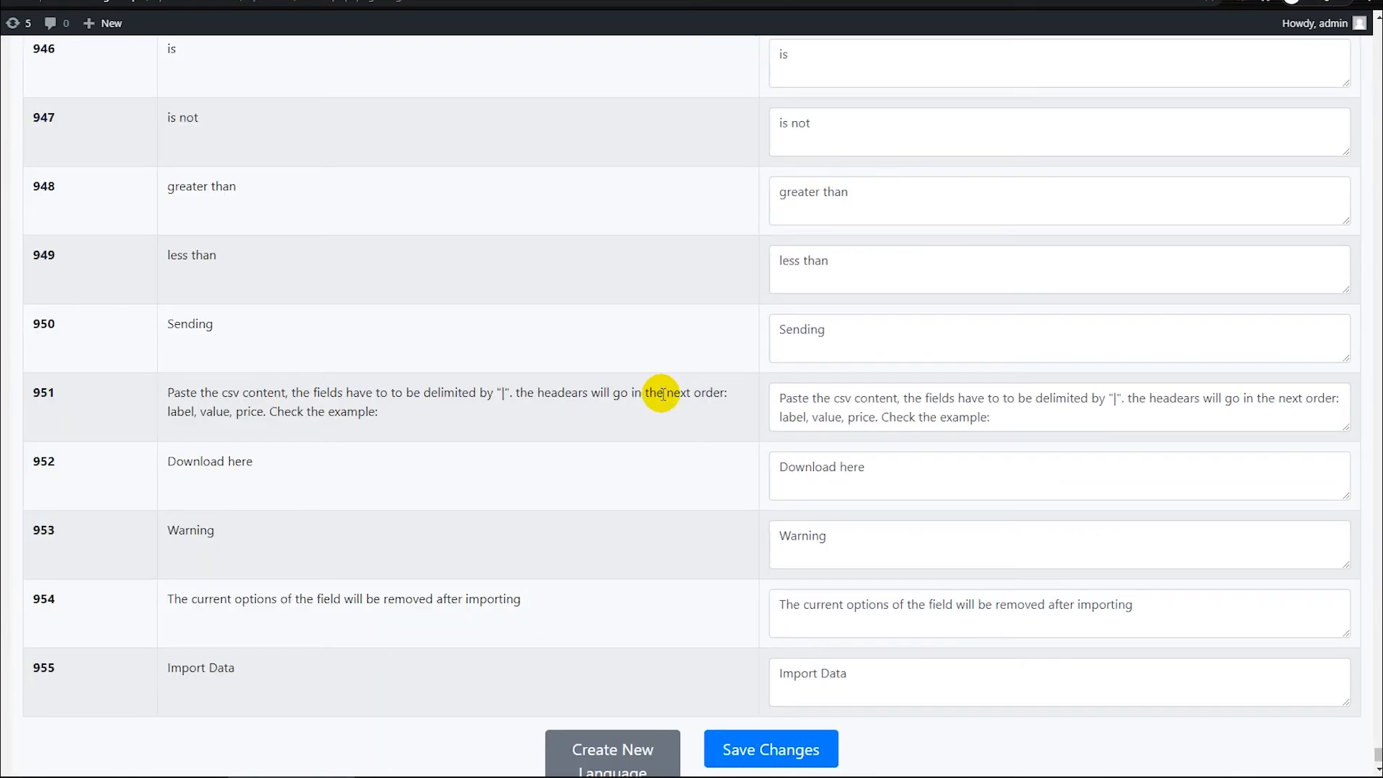
# Step: Review the language choices again and examine the options for creating a new language and saving changes below the translation table
pyautogui.press('Home')
pyautogui.click(612, 154)
pyautogui.click(412, 159)
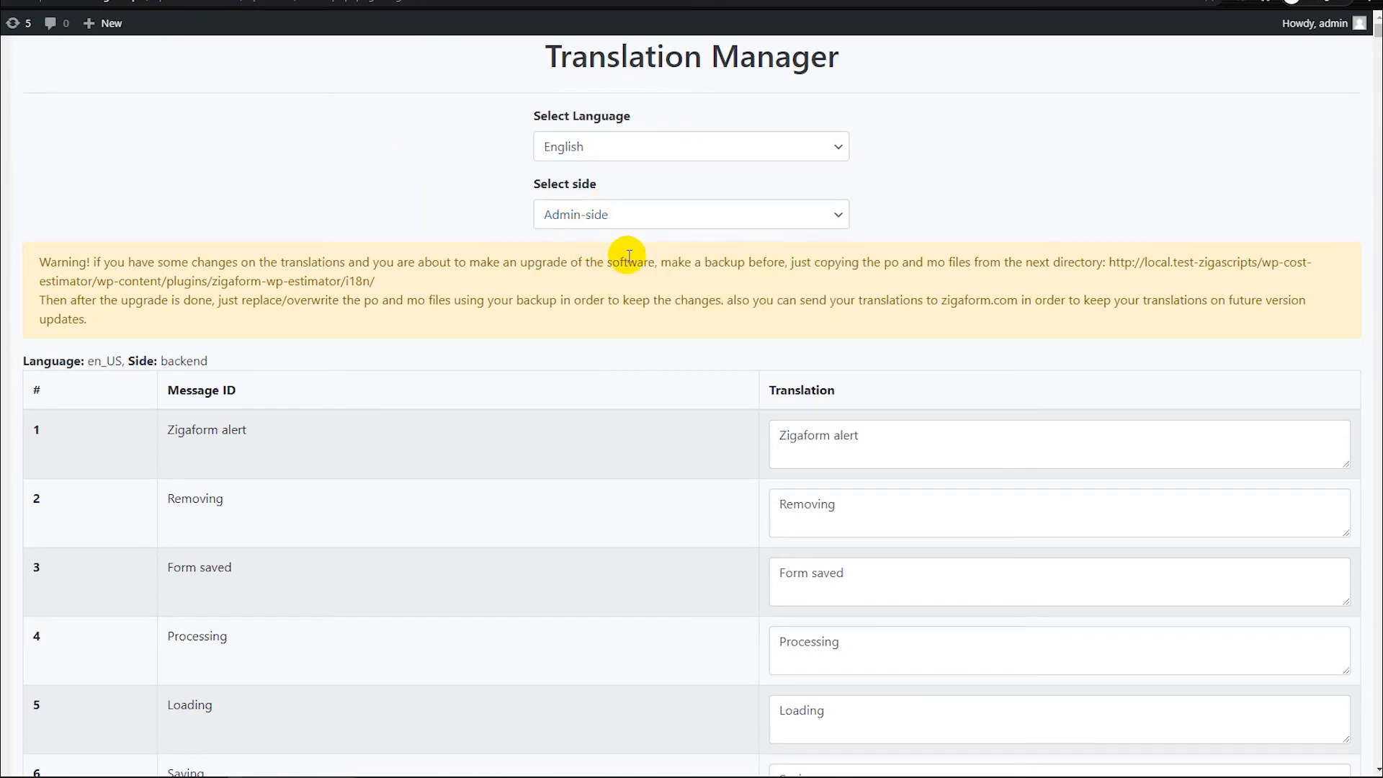
pyautogui.press('End')
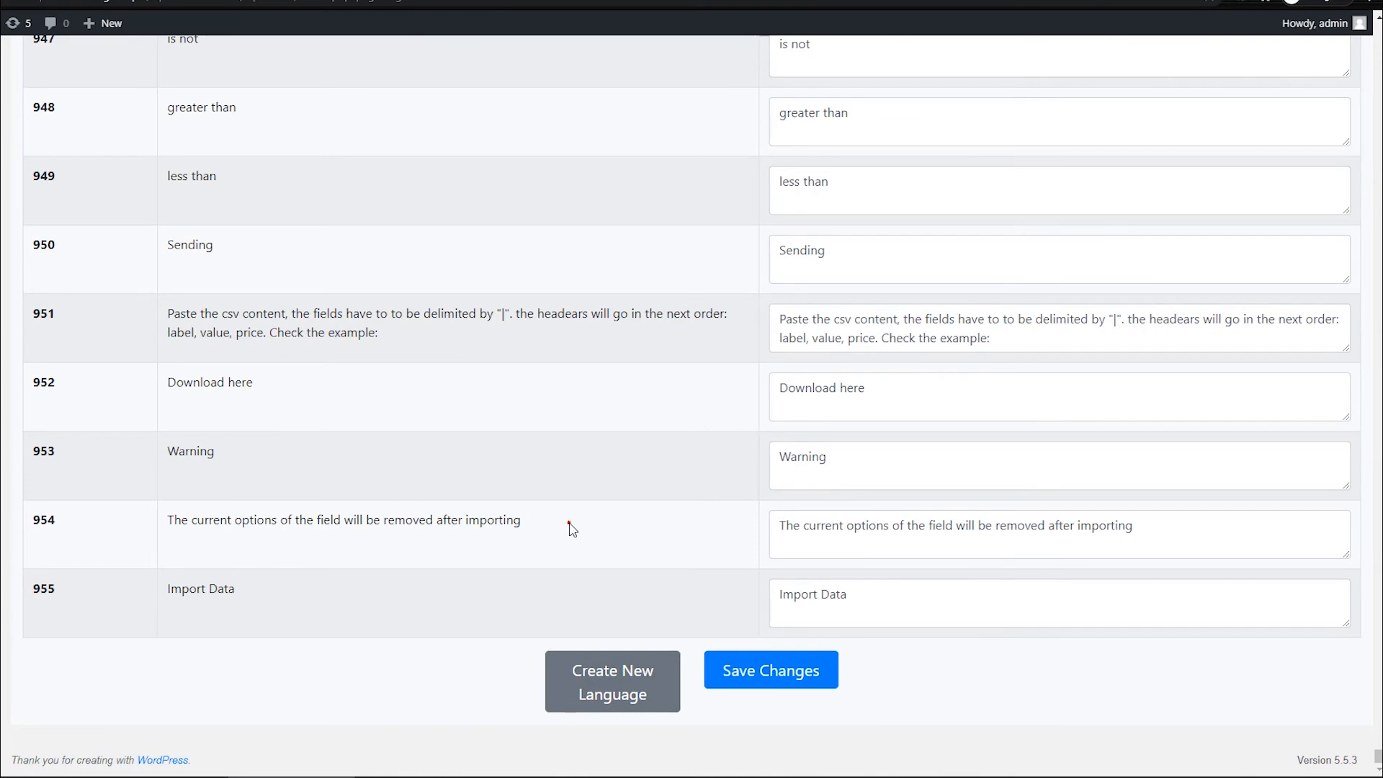
pyautogui.scroll(3, 568, 526)
pyautogui.scroll(-1, 570, 526)
pyautogui.scroll(20, 569, 526)
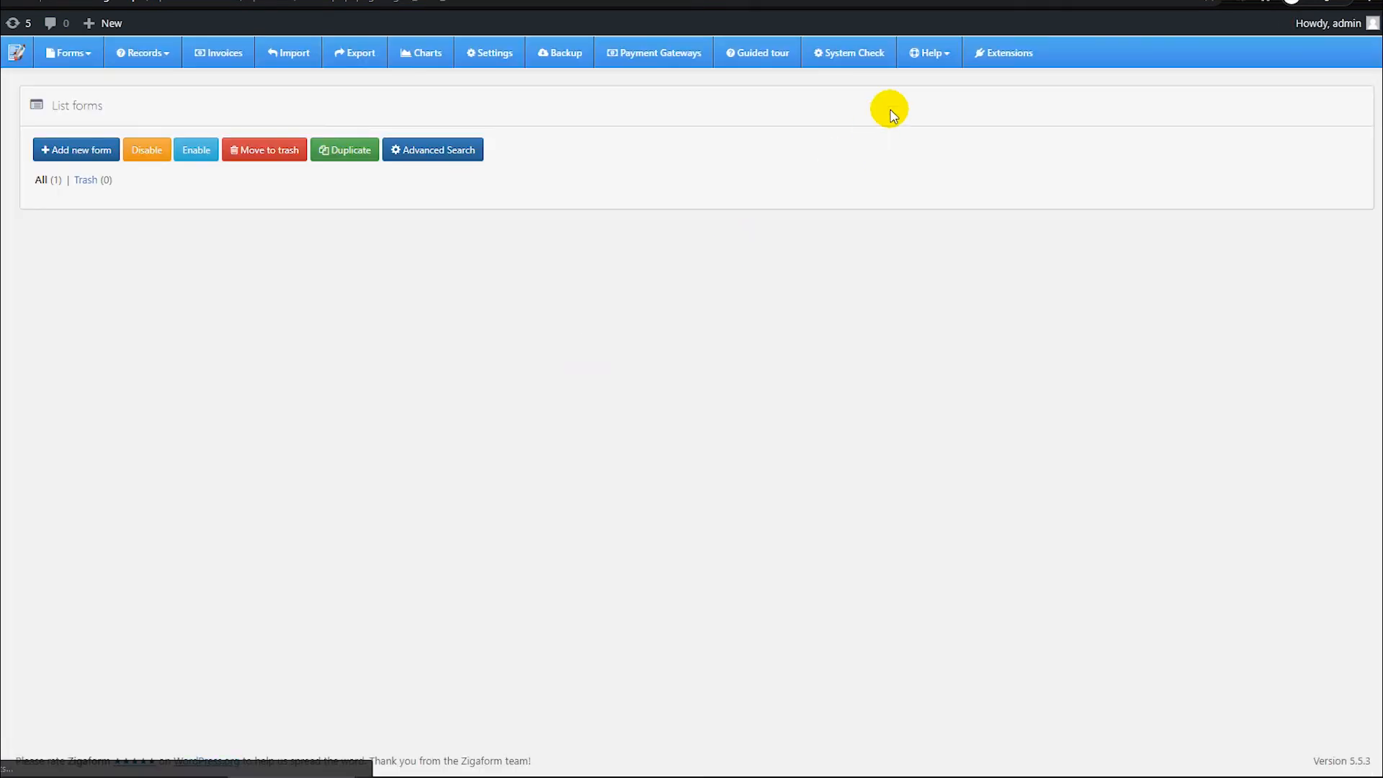
# Step: Return to the extensions list and examine the descriptions of the Woocommerce and WebHooks add-ons
pyautogui.click(998, 63)
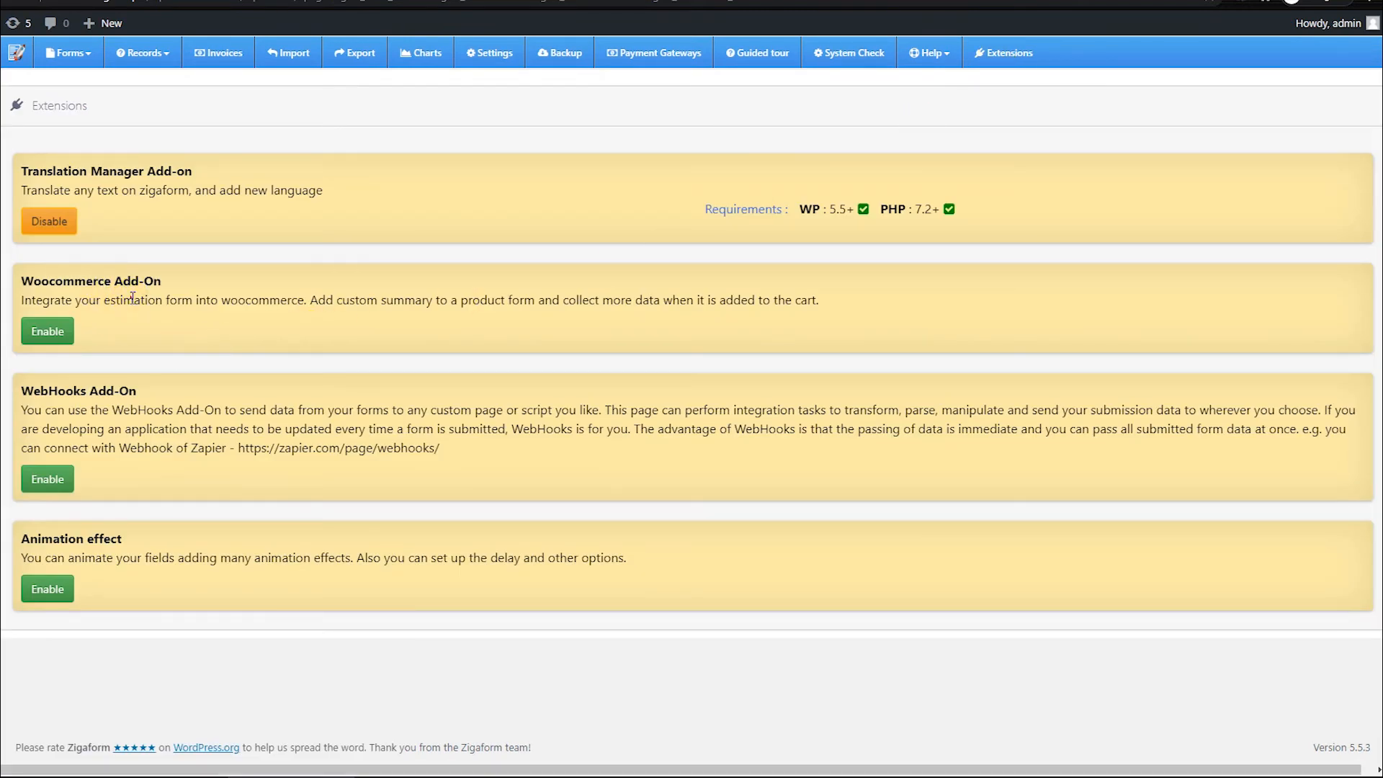
pyautogui.moveTo(132, 298); pyautogui.dragTo(417, 296)
pyautogui.click(419, 298)
pyautogui.click(281, 292)
pyautogui.moveTo(253, 299); pyautogui.dragTo(307, 299)
pyautogui.click(308, 299)
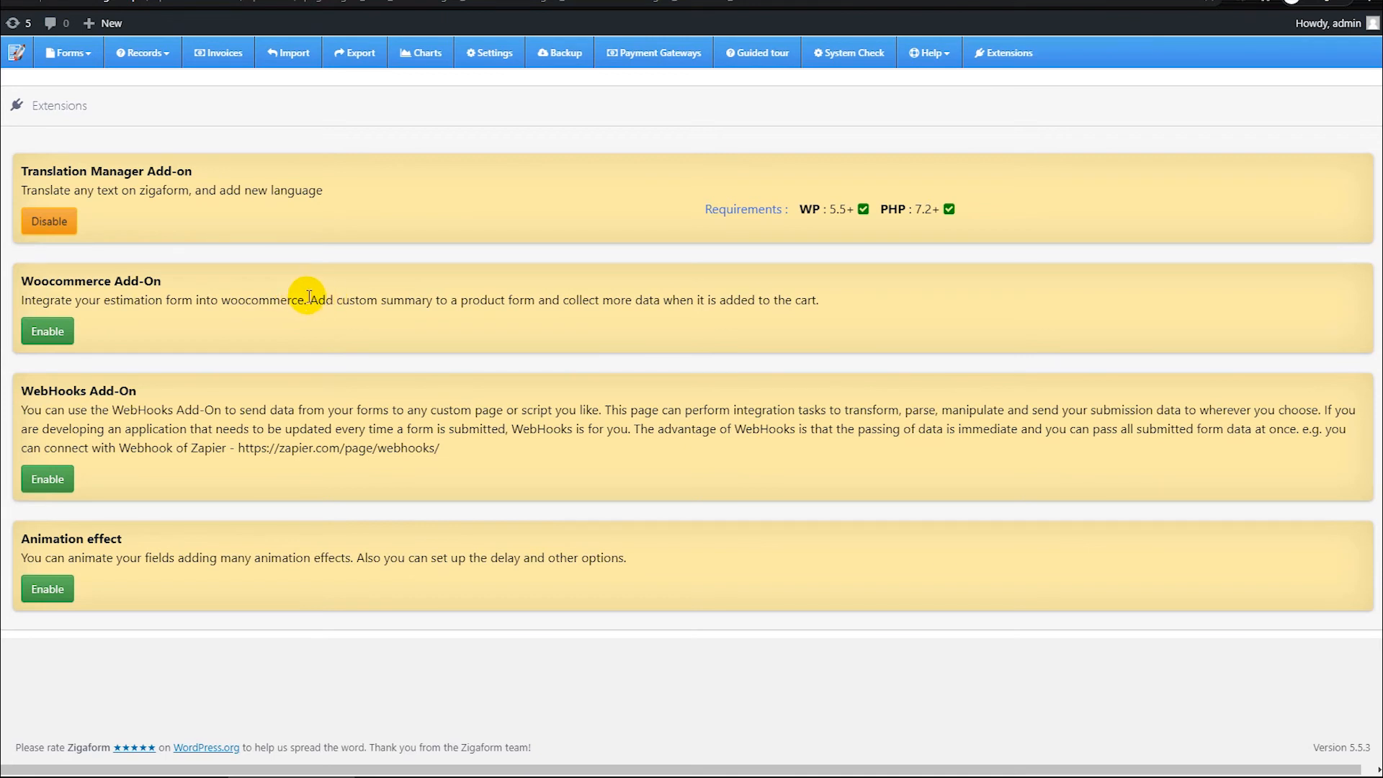
pyautogui.moveTo(207, 305); pyautogui.dragTo(181, 301)
pyautogui.click(204, 300)
pyautogui.moveTo(148, 413); pyautogui.dragTo(188, 413)
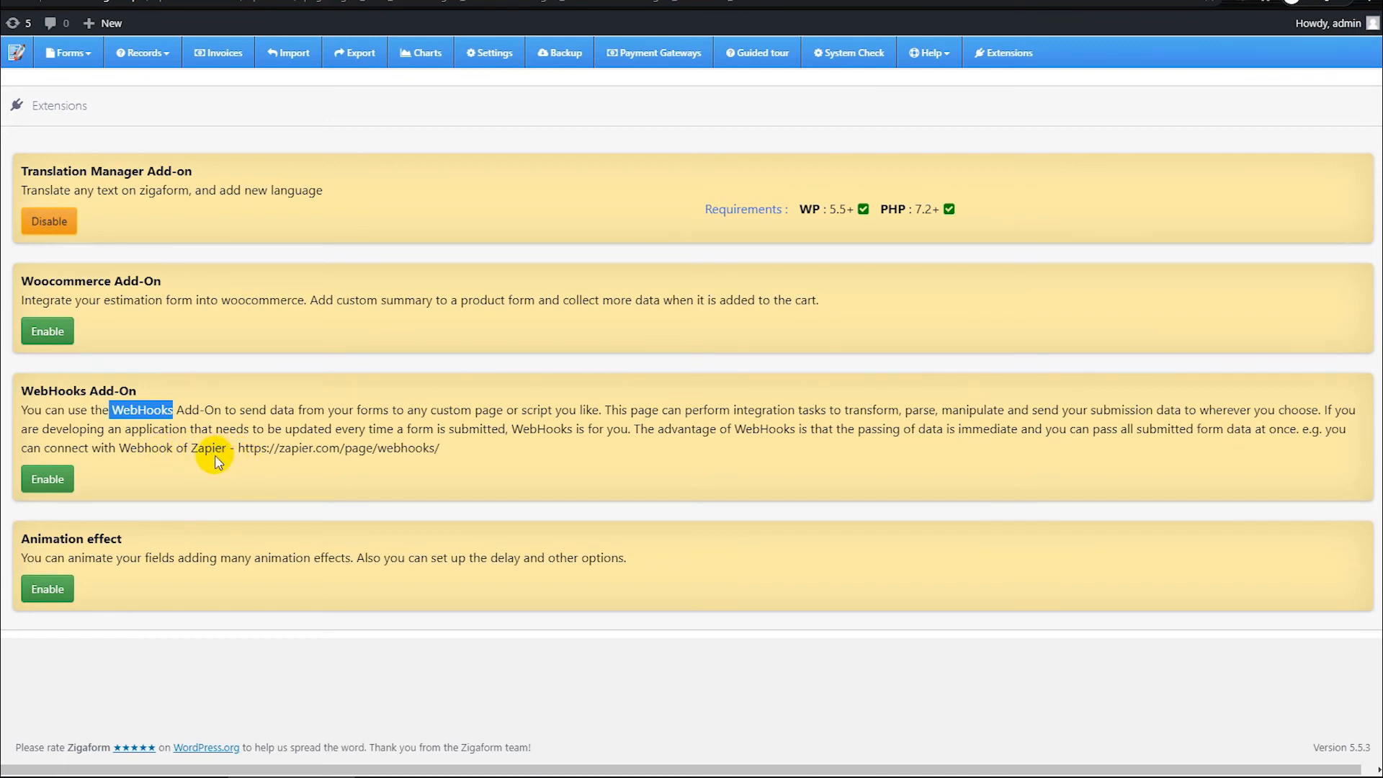
pyautogui.click(259, 433)
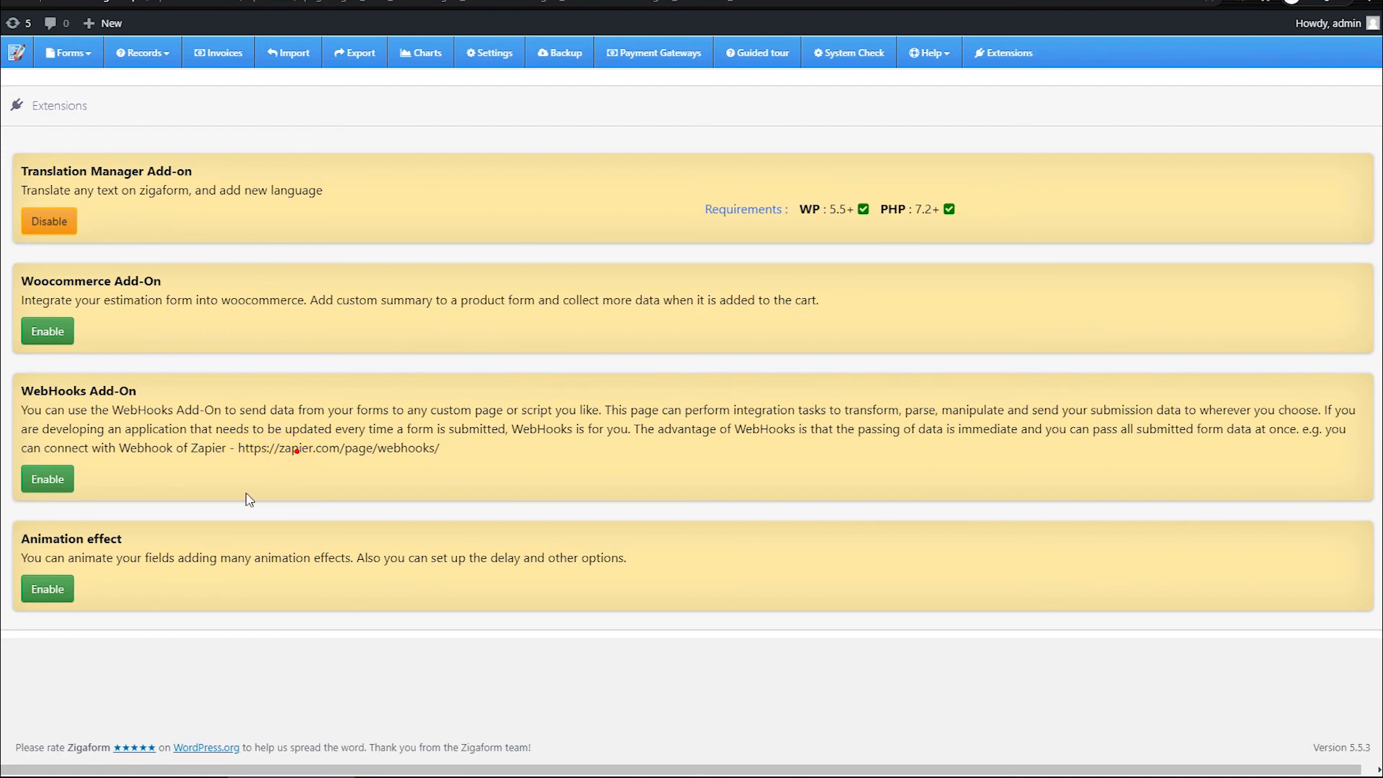
# Step: Review the Animation effect extension's description and enable the extension
pyautogui.moveTo(122, 555); pyautogui.dragTo(261, 551)
pyautogui.click(263, 551)
pyautogui.click(49, 590)
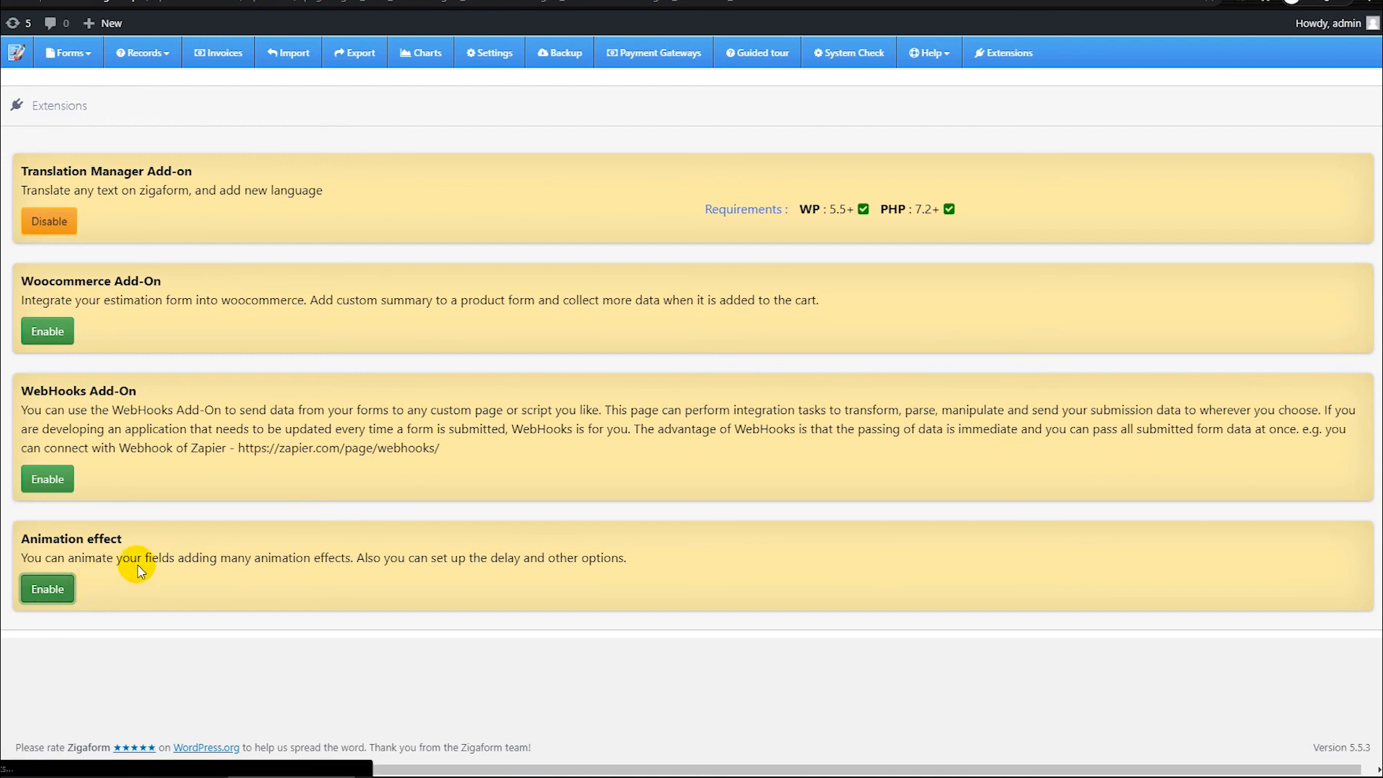
# Step: Go back to the forms list and open the Estimation form for editing
pyautogui.moveTo(1, 553)
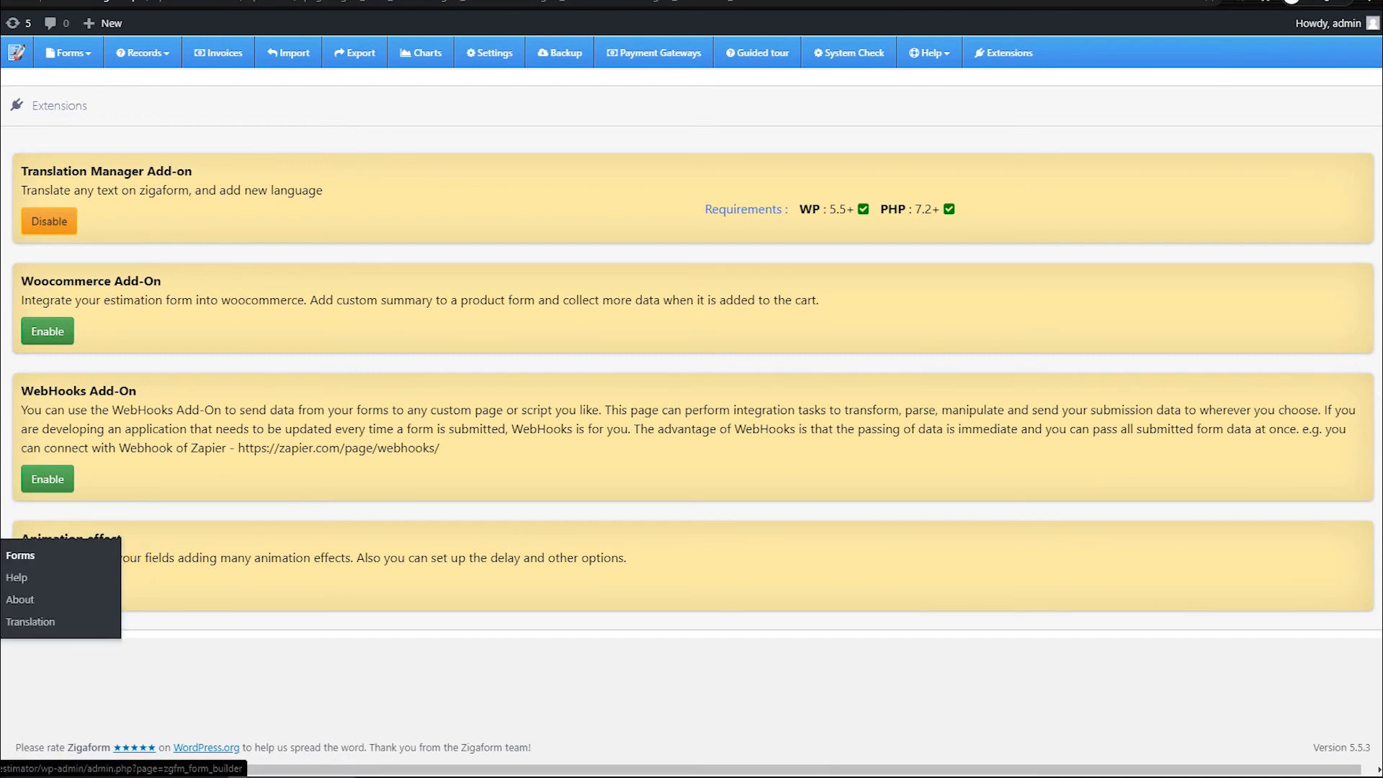
pyautogui.click(29, 556)
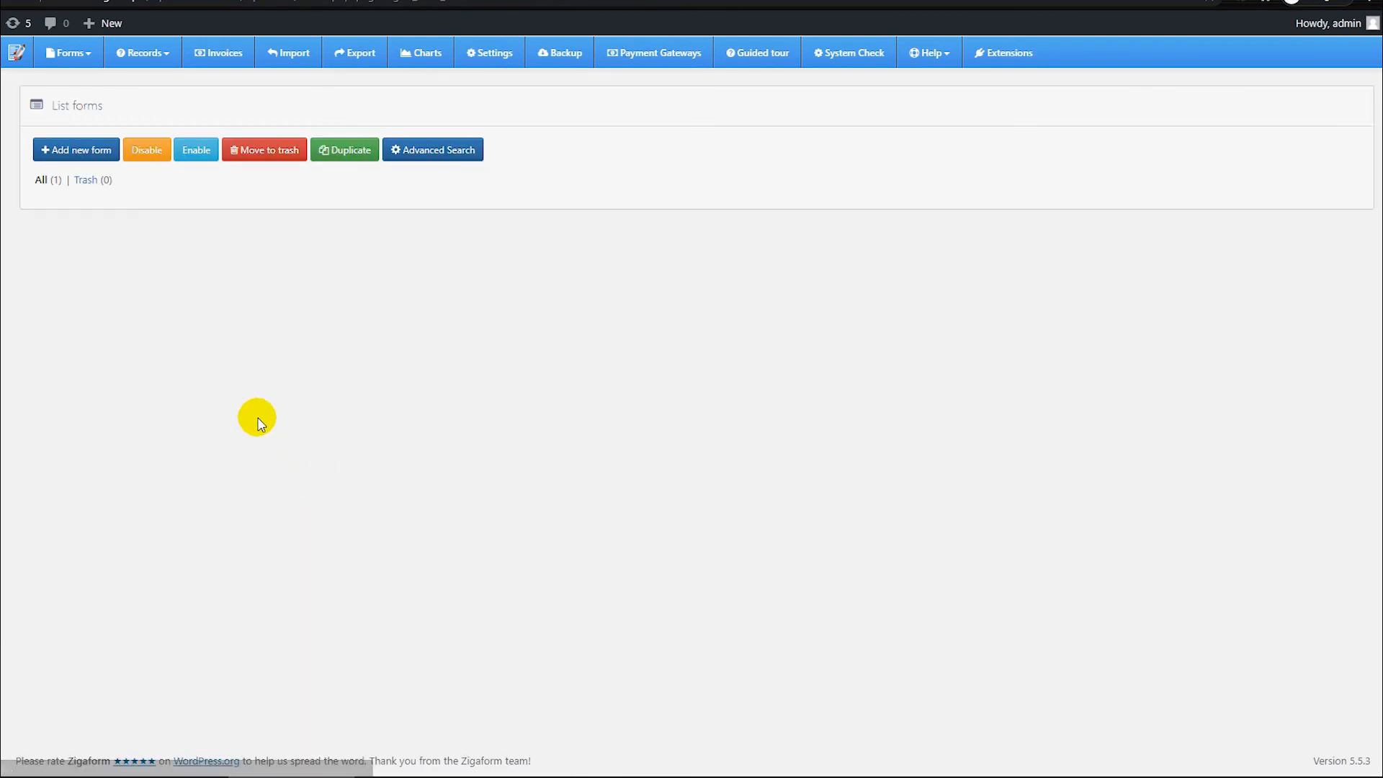
pyautogui.click(966, 247)
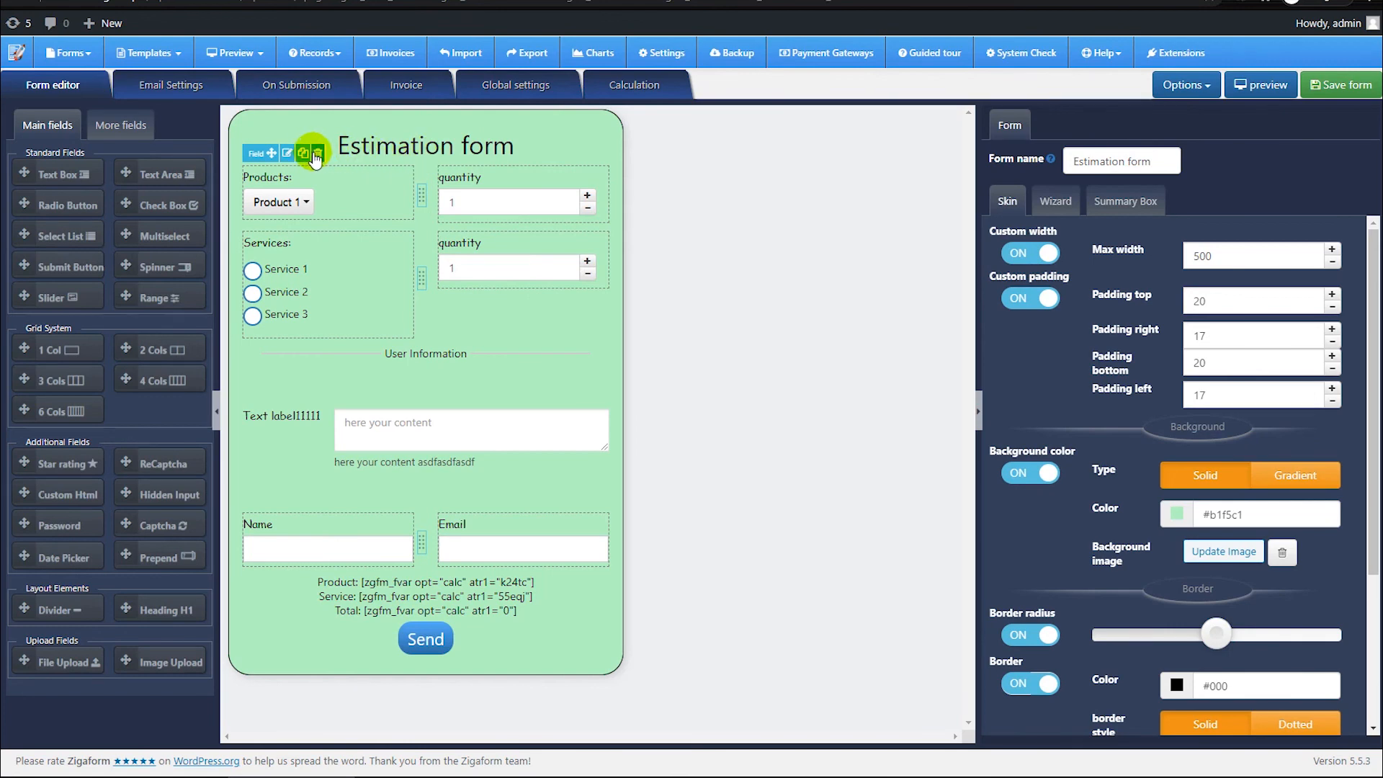
# Step: Apply the Left to Right animation to the Estimation form heading and save the form
pyautogui.click(286, 153)
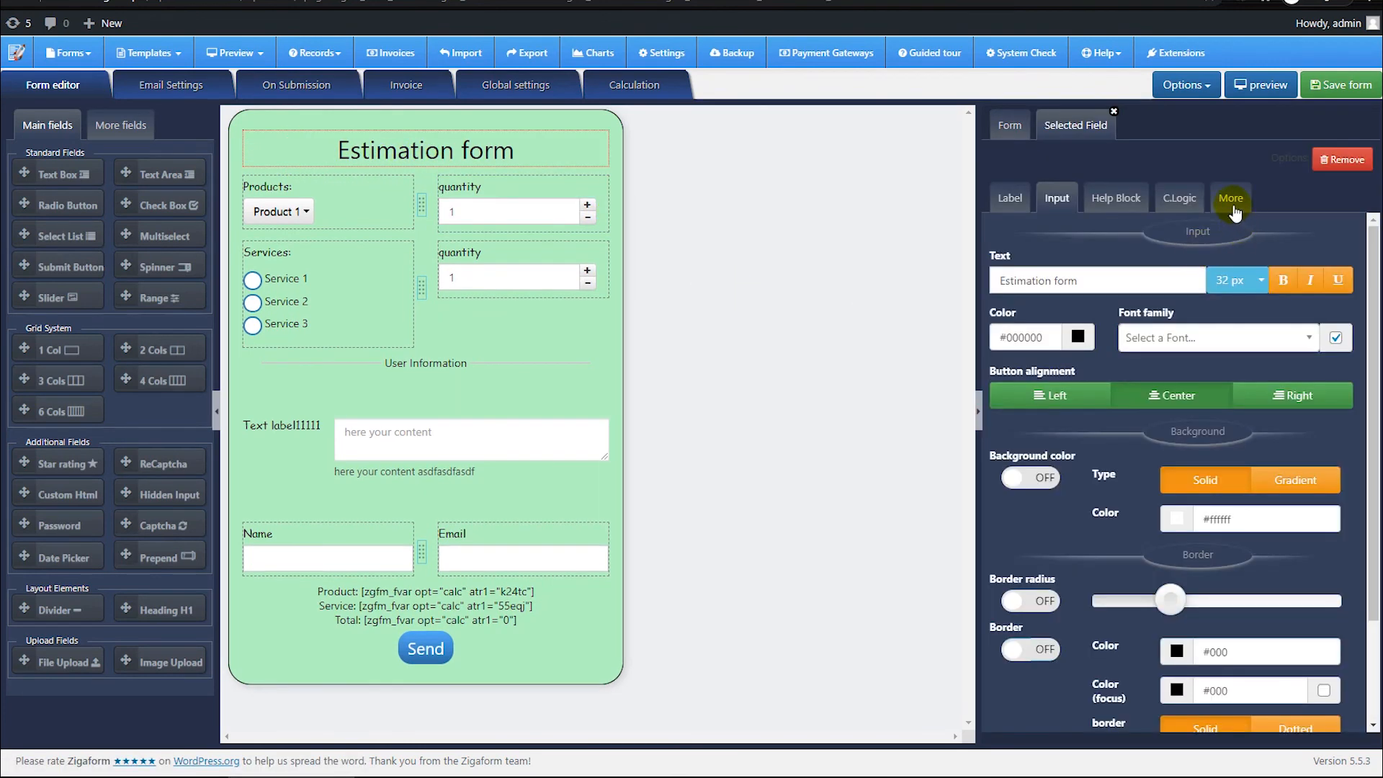
pyautogui.click(1233, 207)
pyautogui.scroll(-2, 1138, 393)
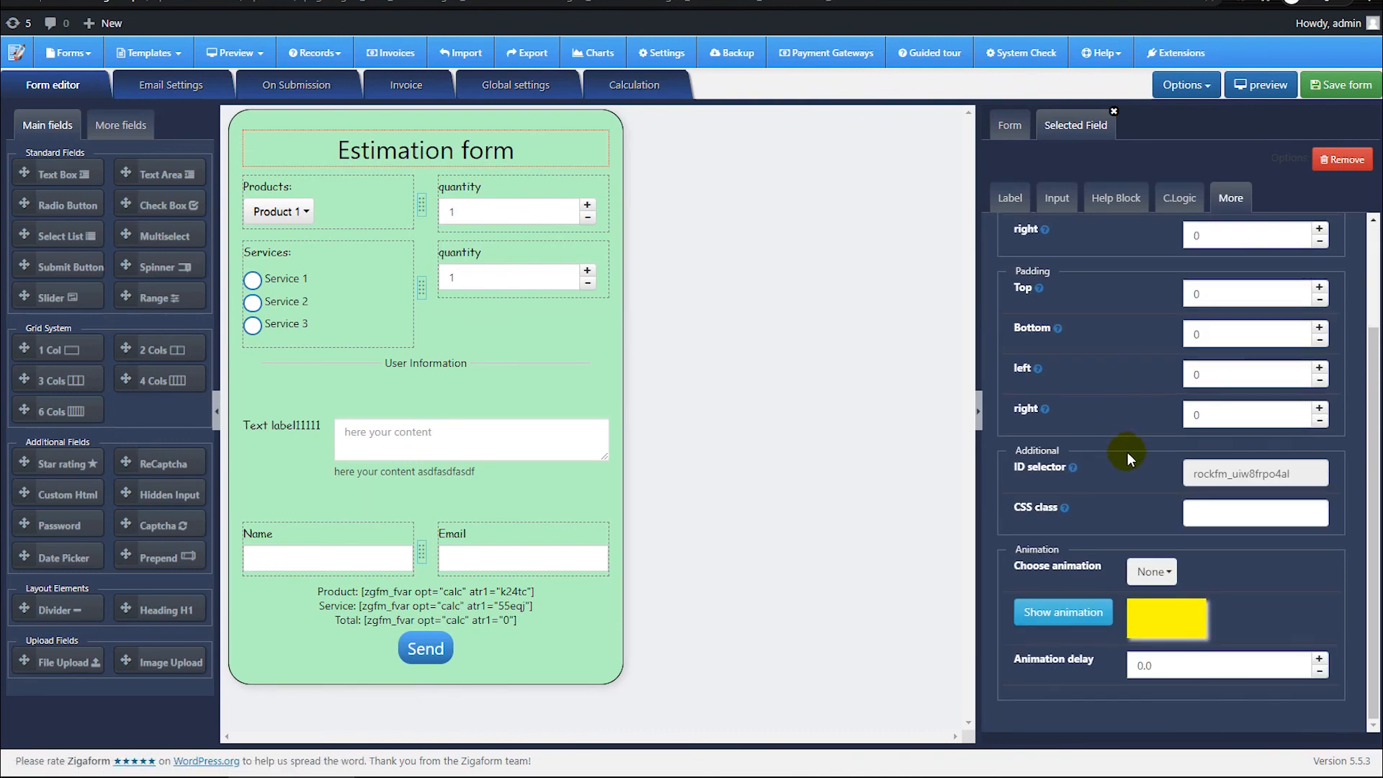
pyautogui.moveTo(998, 546); pyautogui.dragTo(1306, 698)
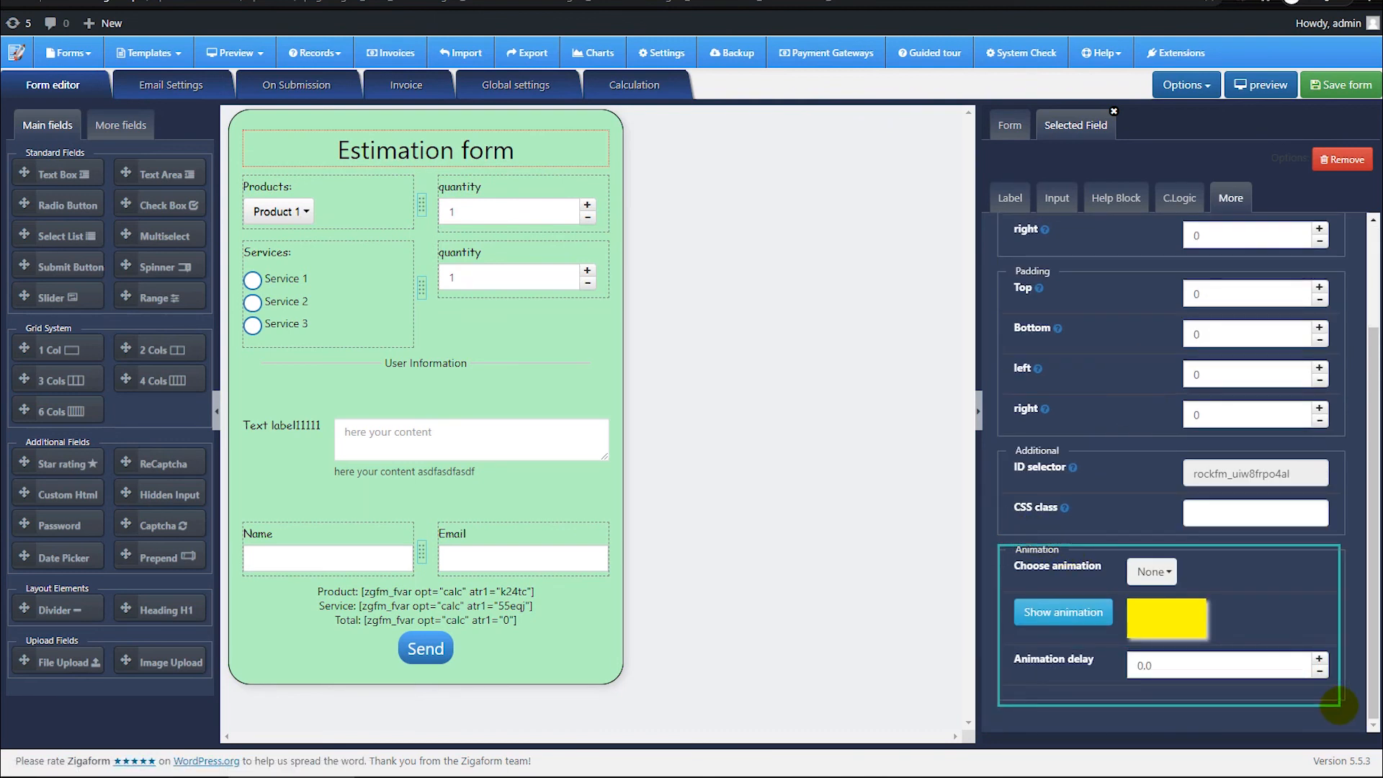
pyautogui.click(1152, 571)
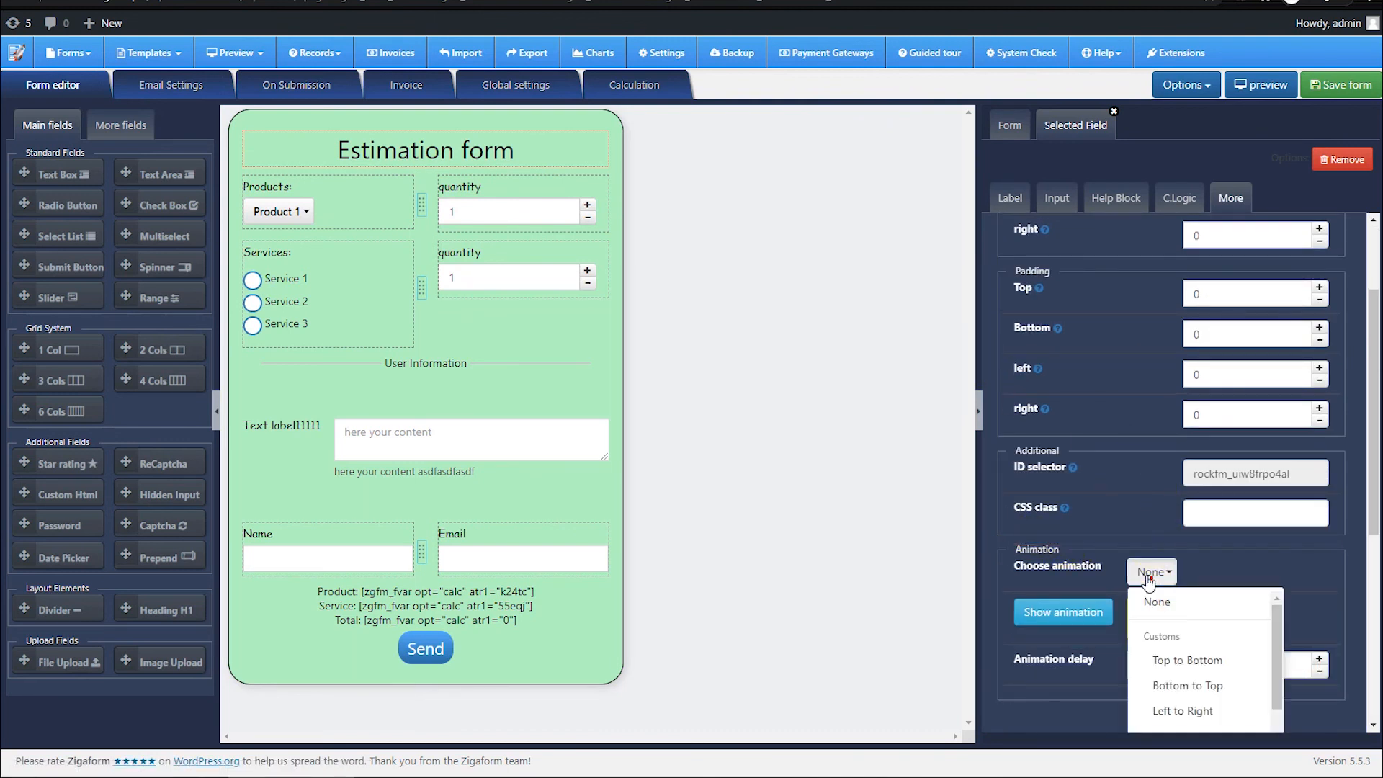
pyautogui.click(1163, 706)
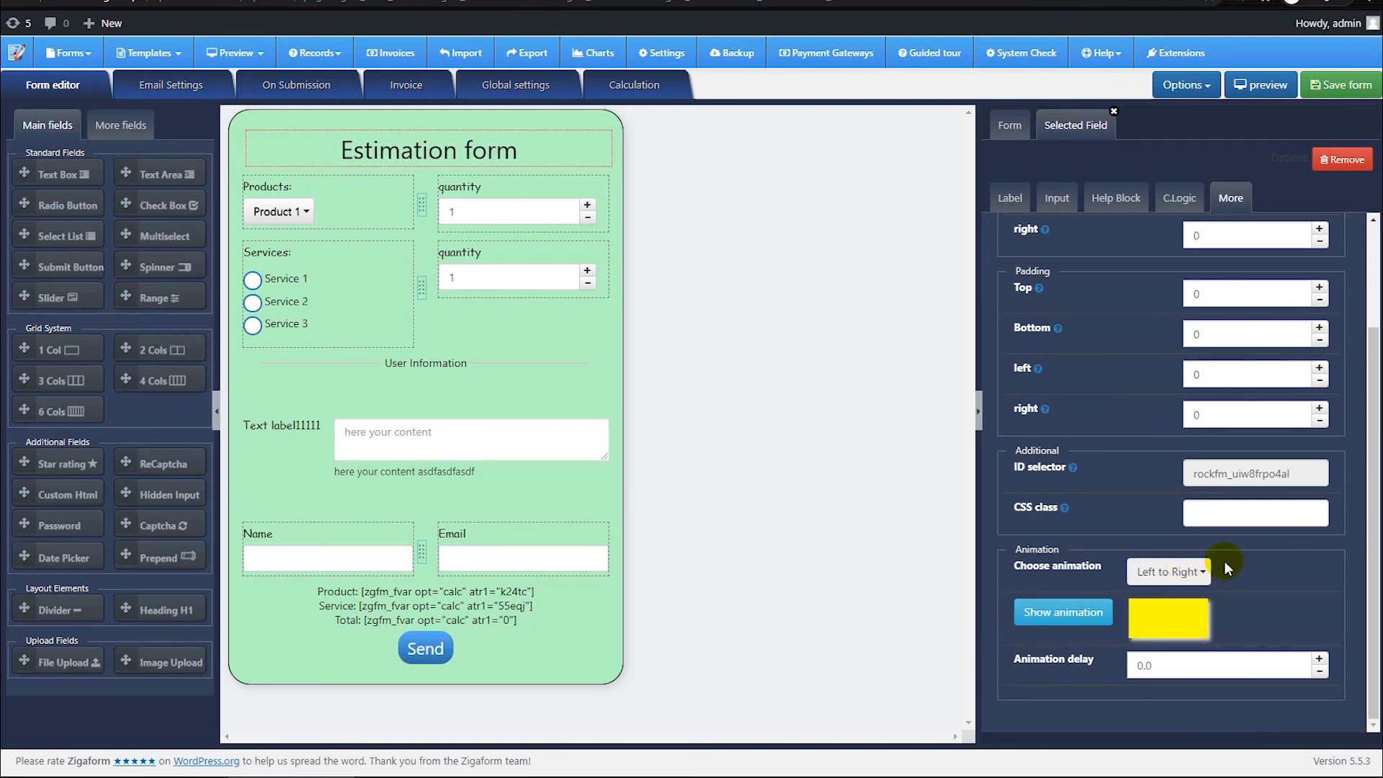
pyautogui.click(1057, 616)
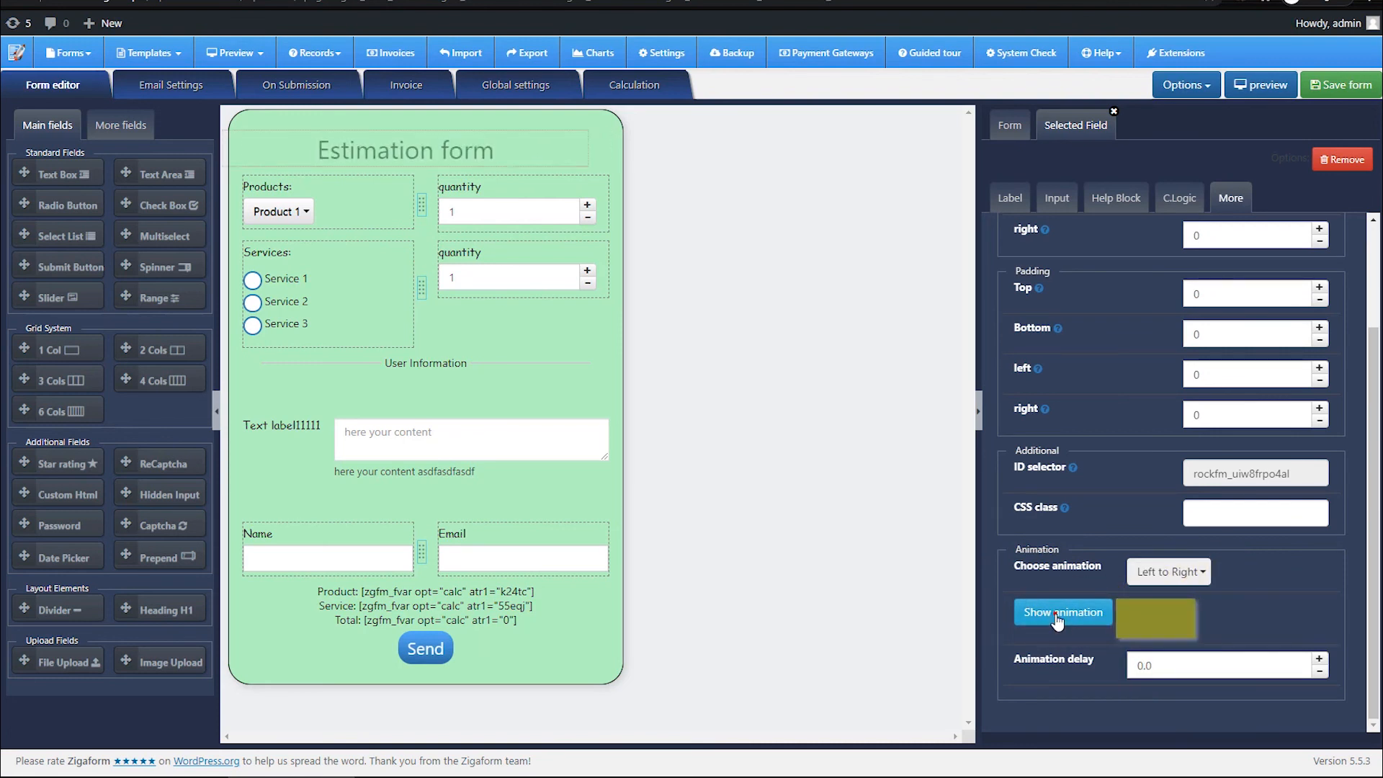
pyautogui.click(1349, 85)
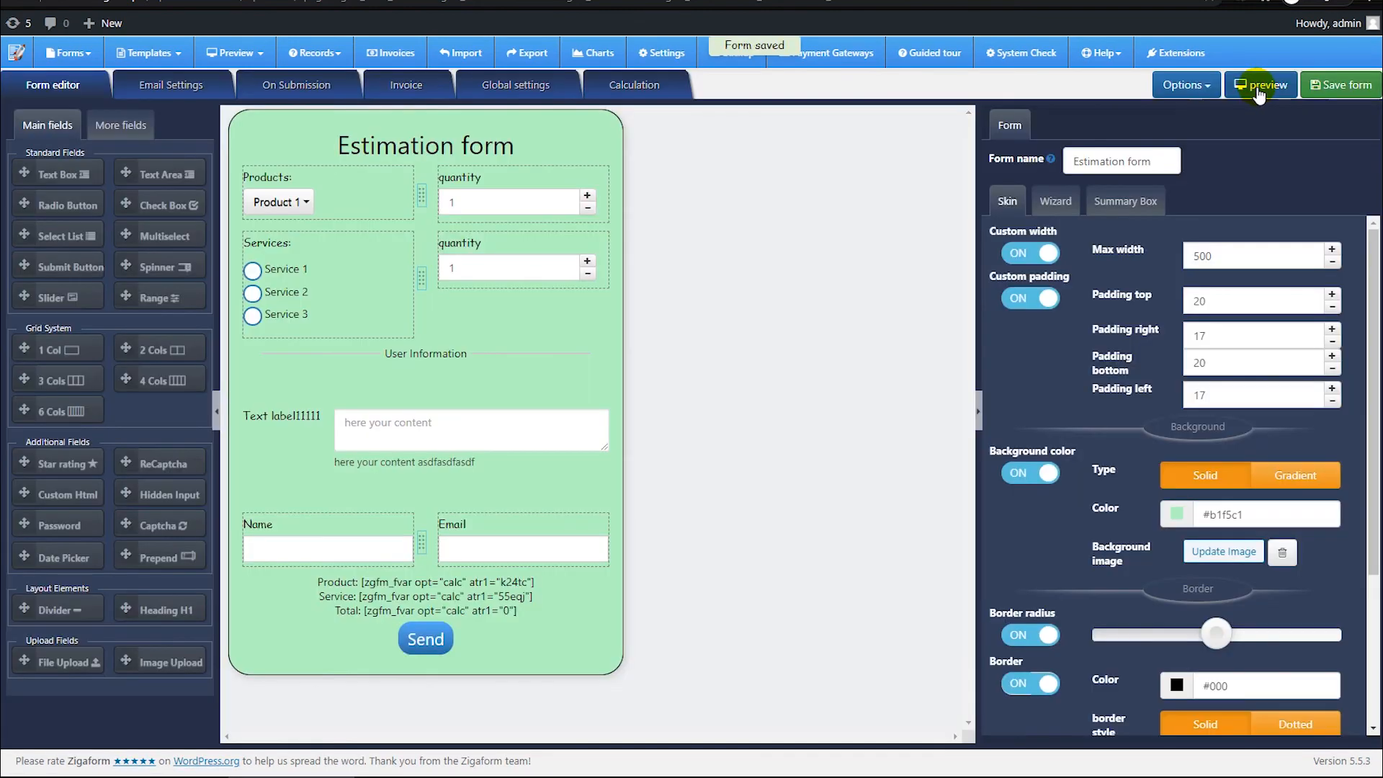
# Step: Open the form's desktop preview to check the heading animation, and close the preview
pyautogui.click(1259, 87)
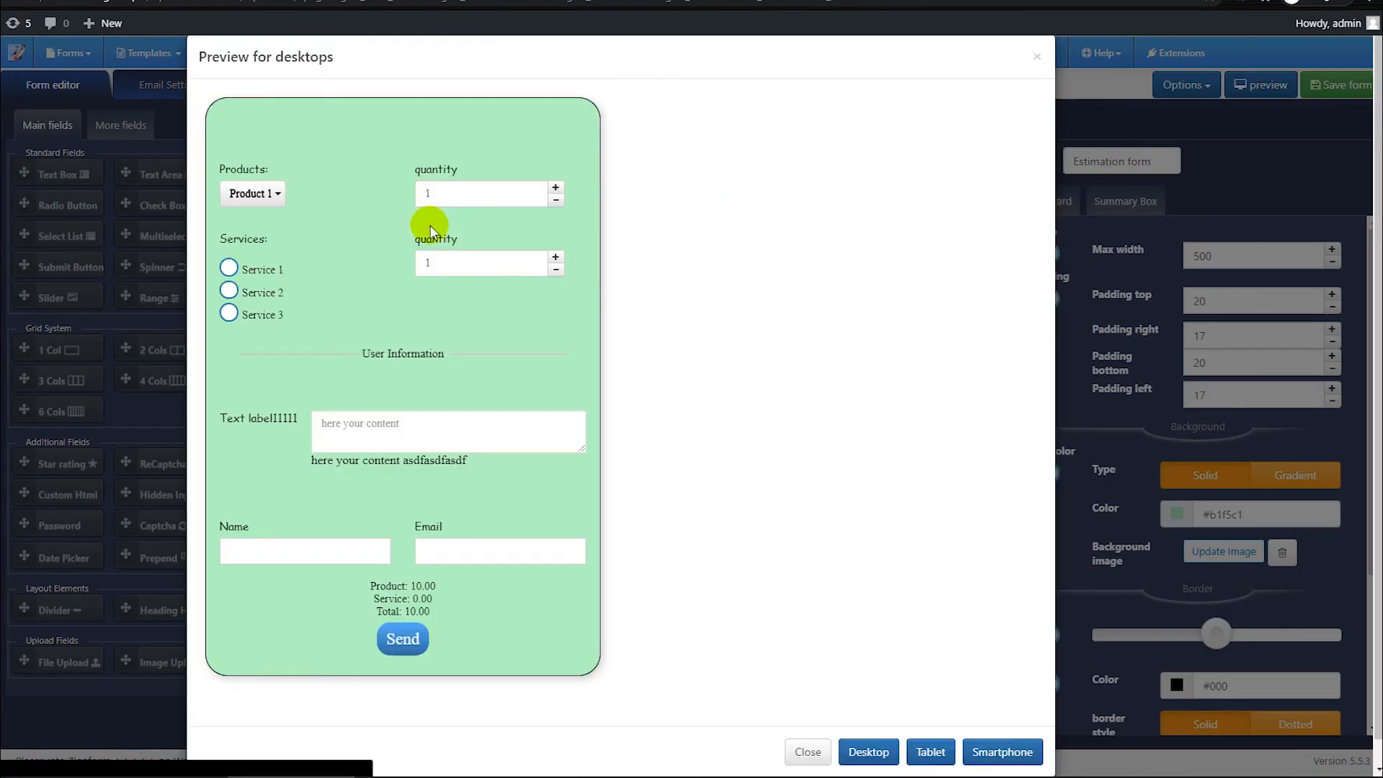
pyautogui.click(1181, 273)
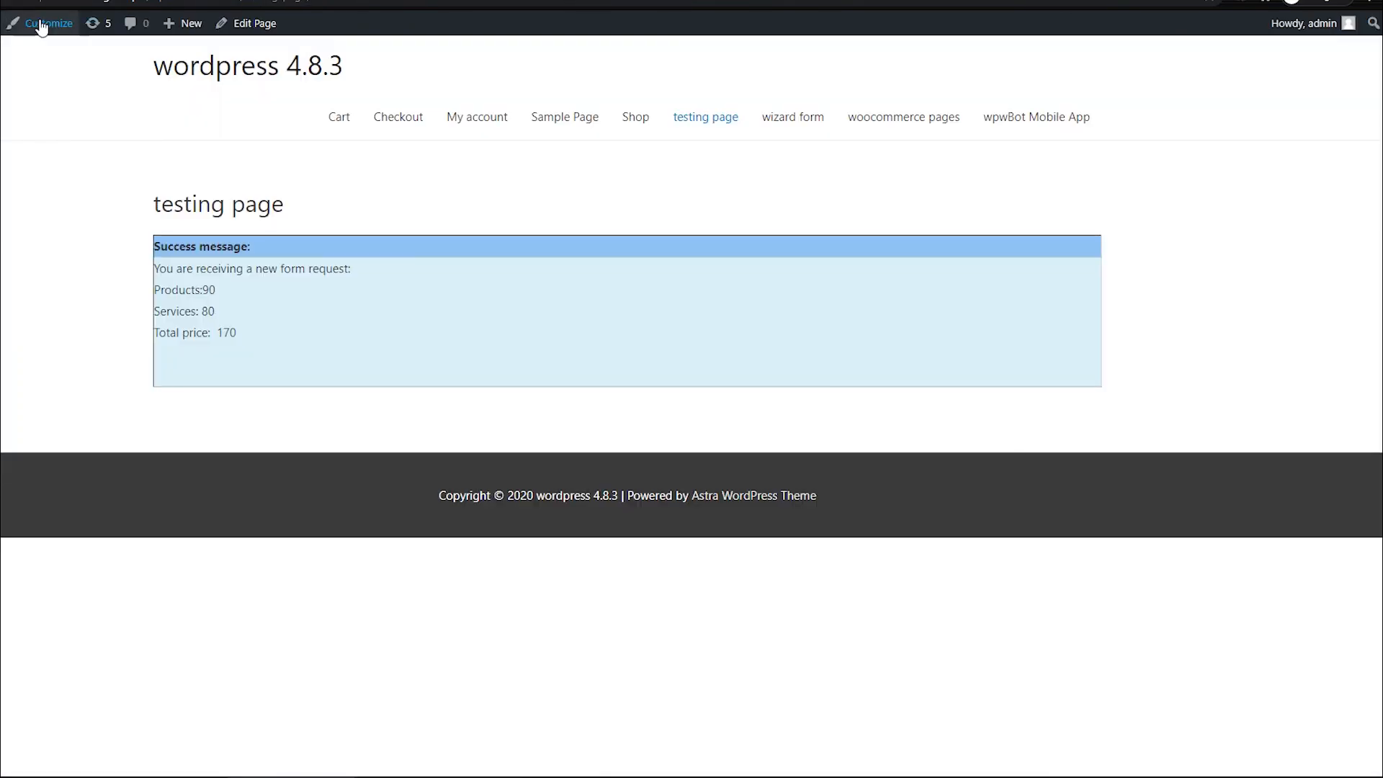
# Step: Reload the published testing page to watch the form's heading animation, and return to the form editor
pyautogui.press('F5')
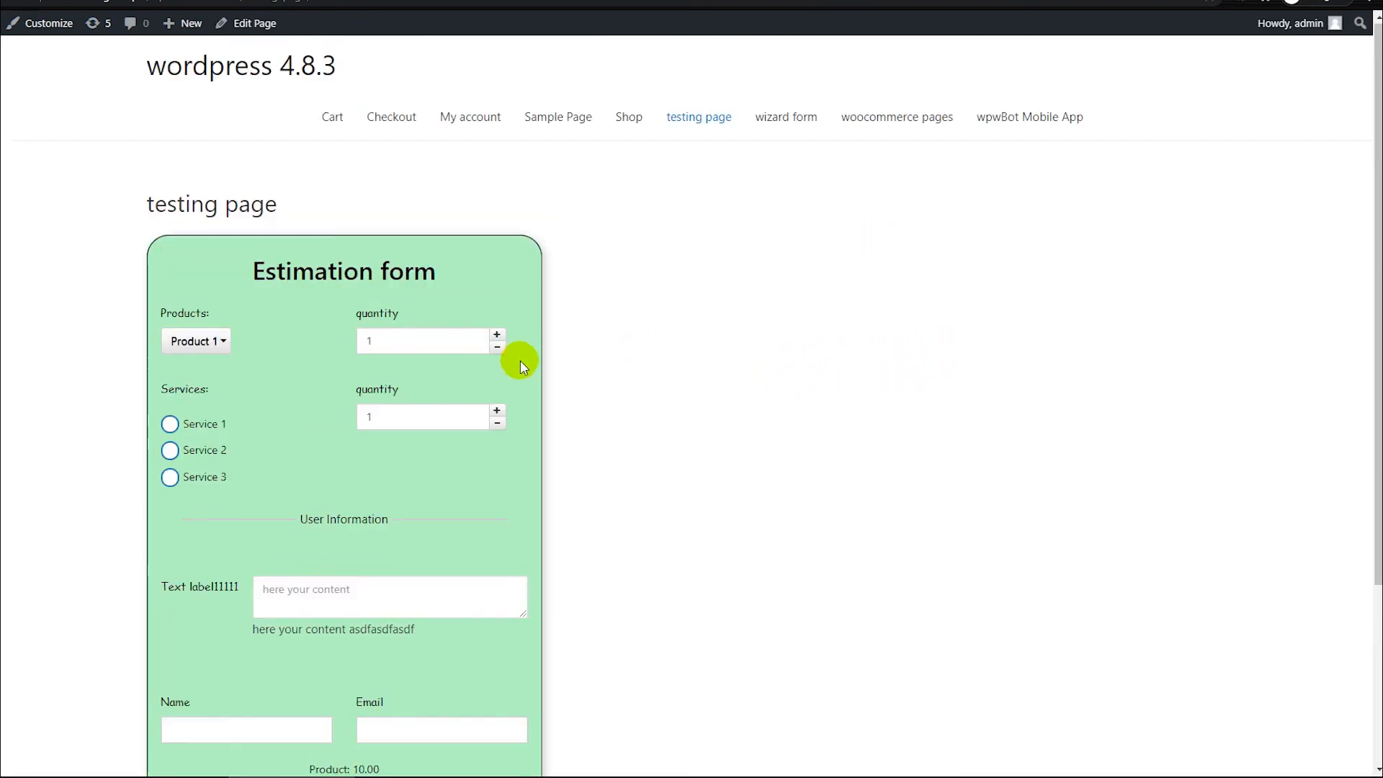
pyautogui.scroll(-2, 566, 311)
pyautogui.scroll(1, 495, 292)
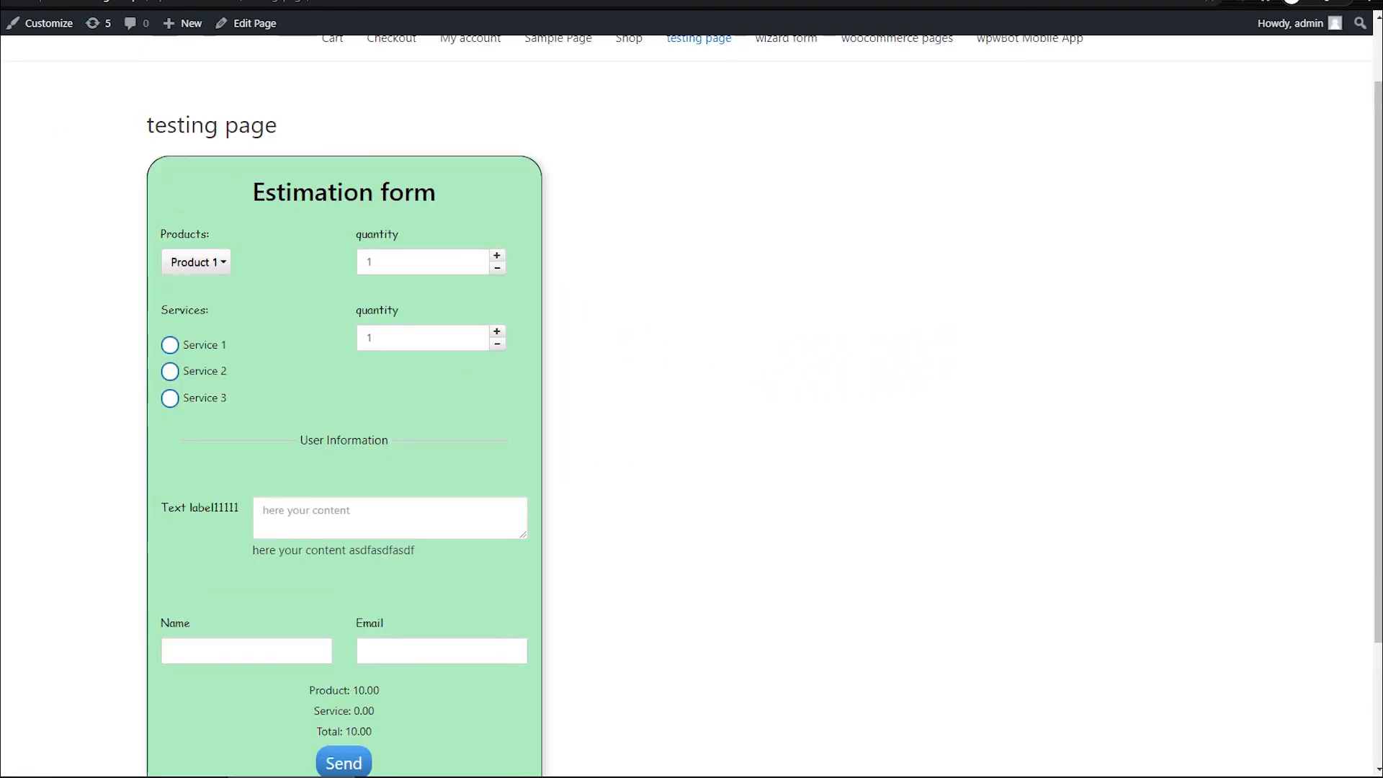
pyautogui.press('F5')
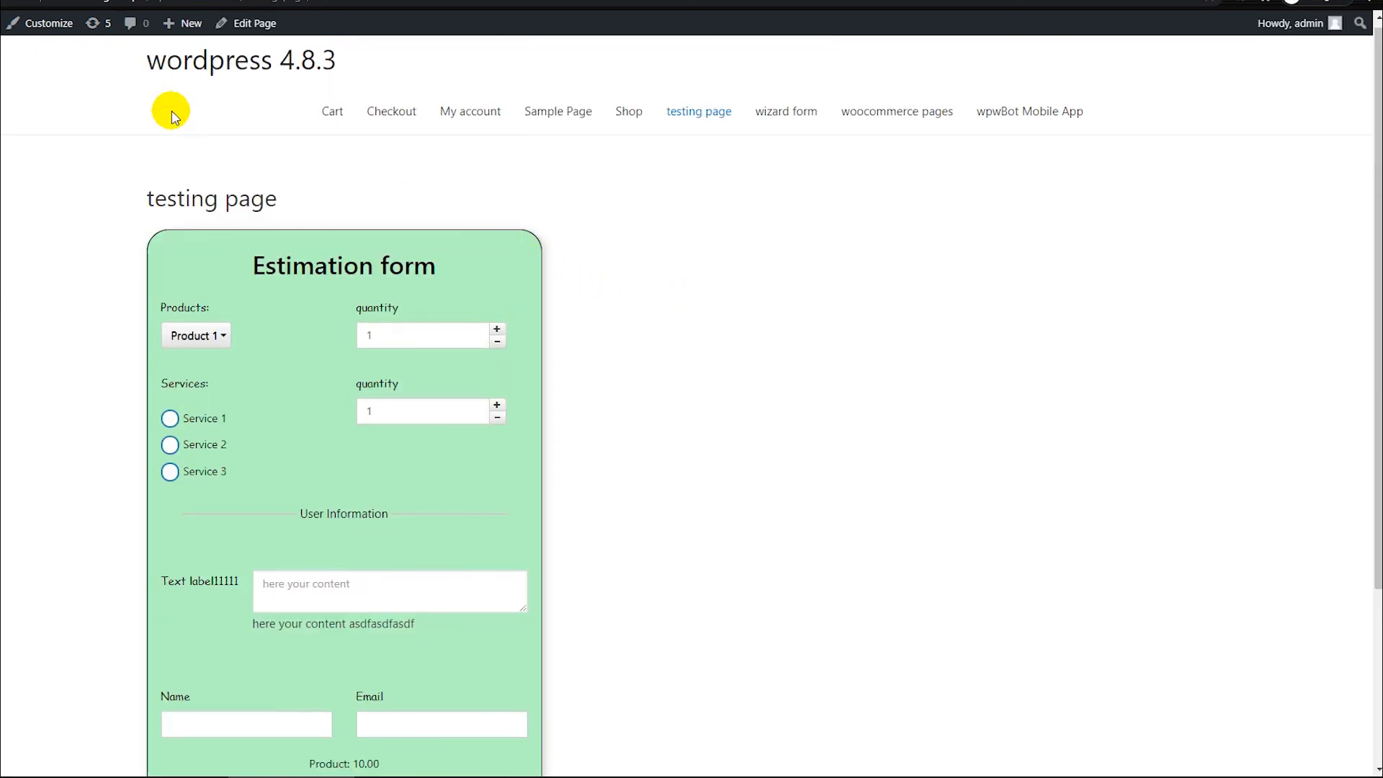
pyautogui.hotkey('ctrl', 'shift', 'Tab')
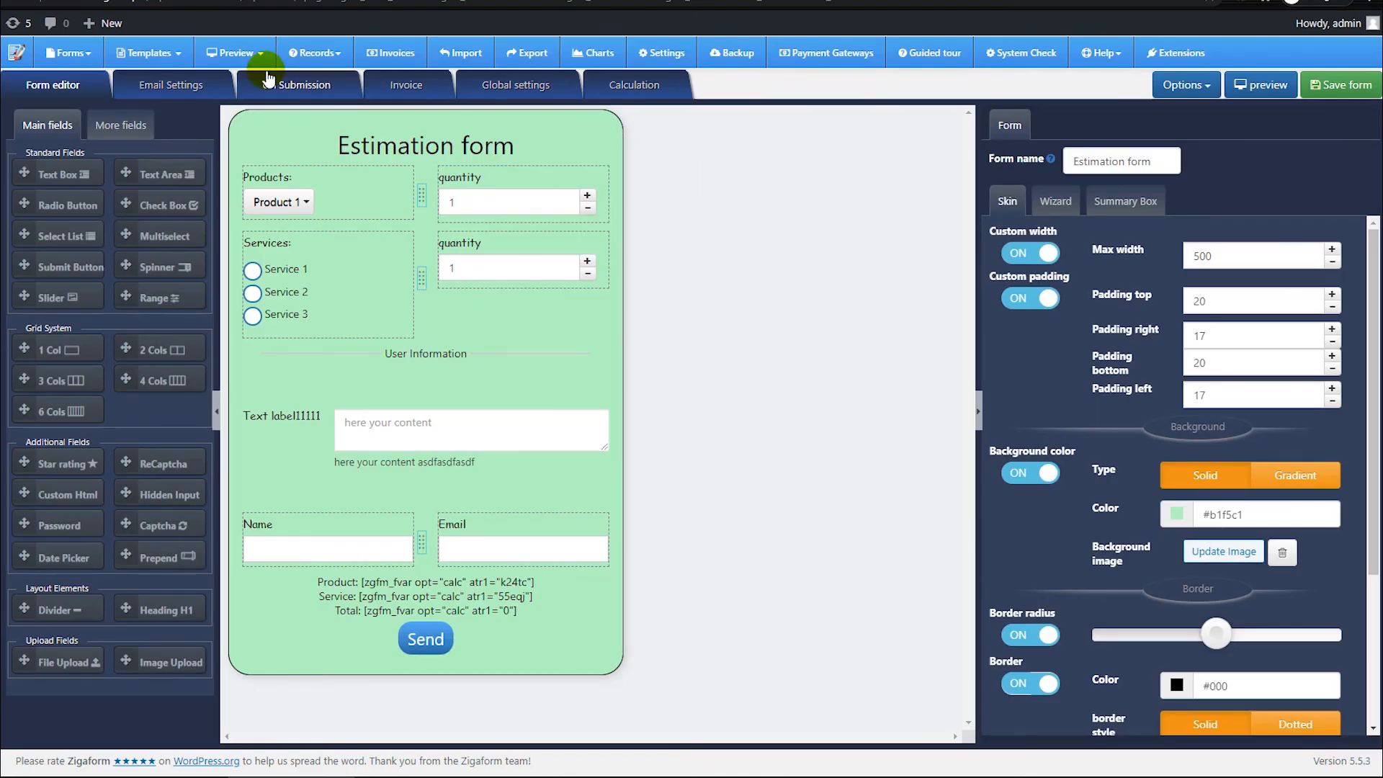